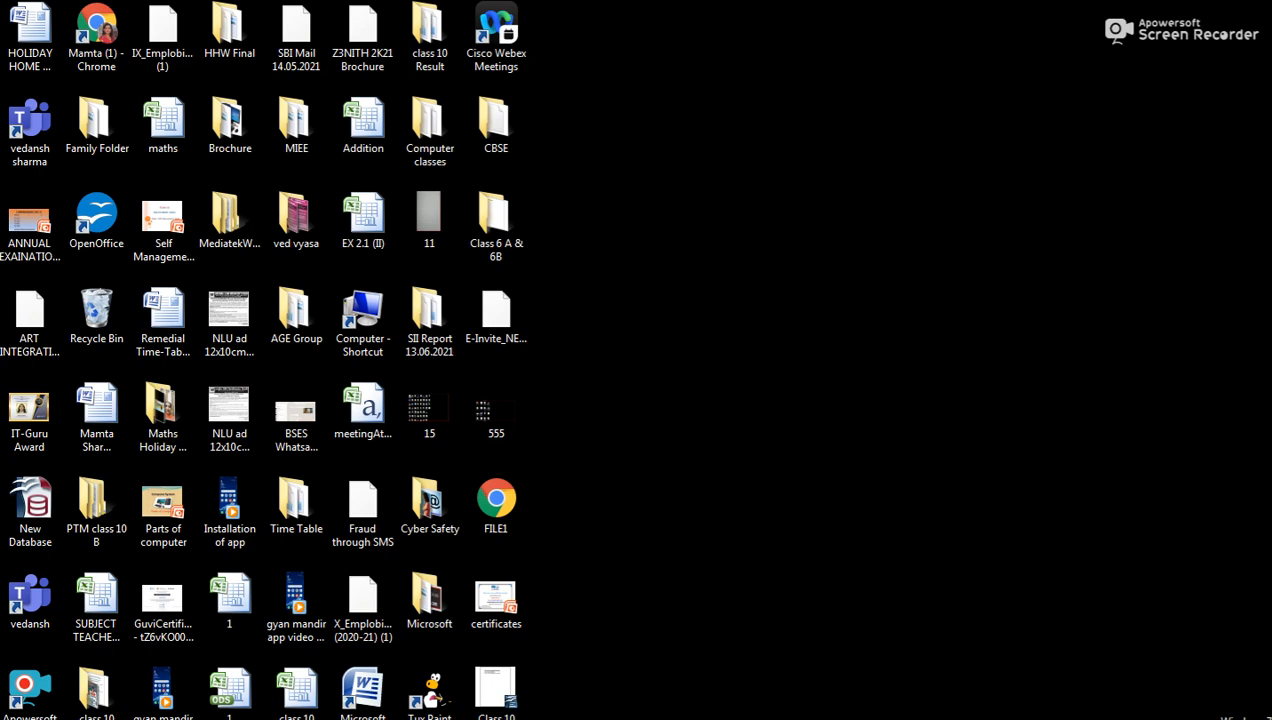
Start OpenOffice and create a new text document
key(super)
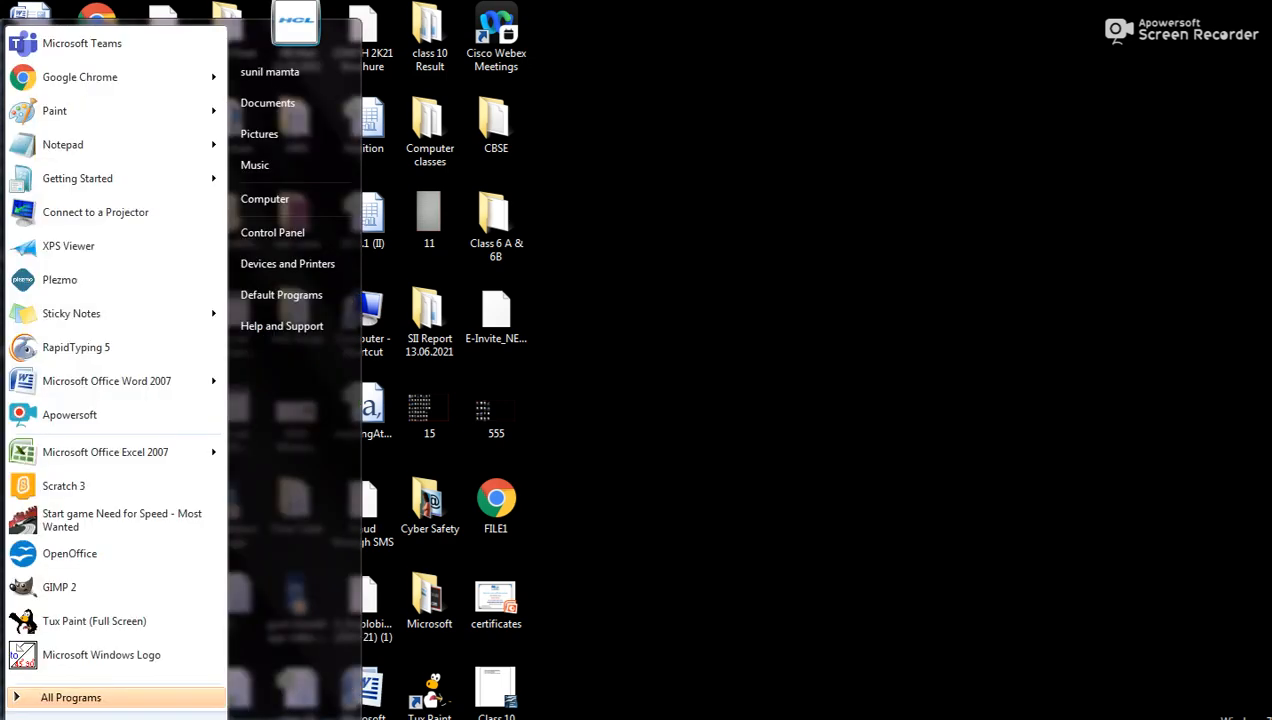
click(80, 555)
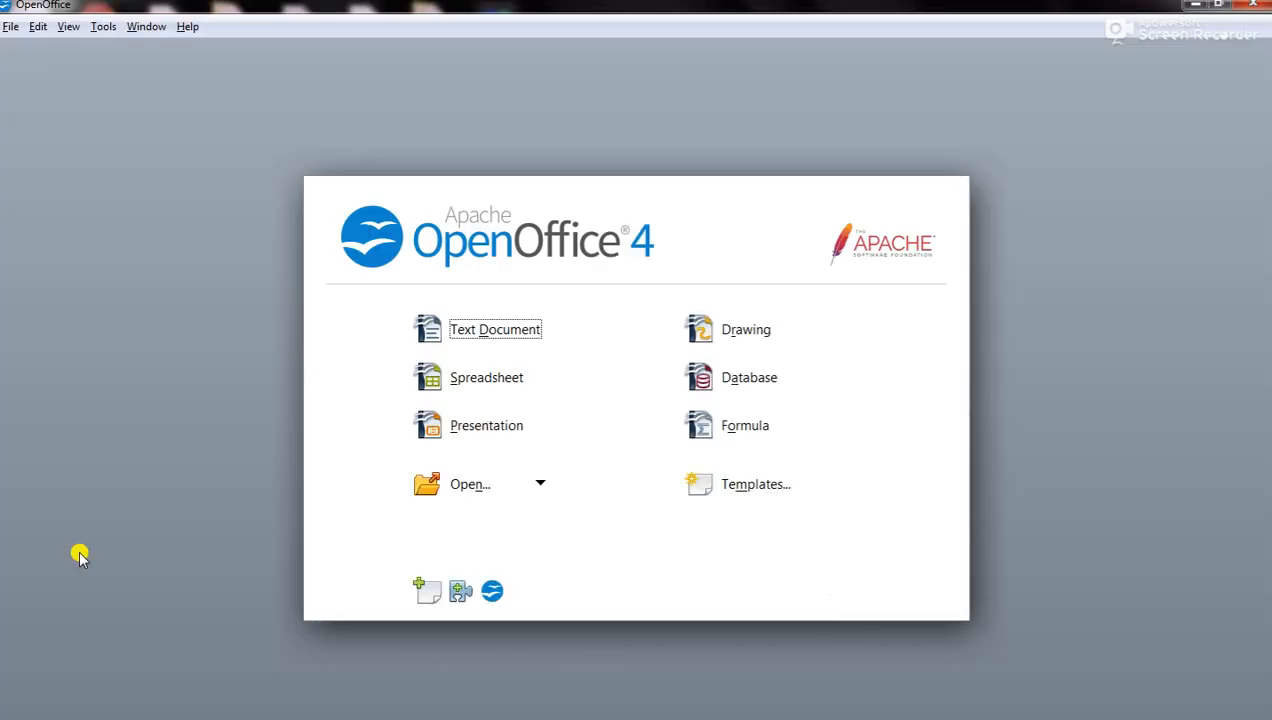
click(512, 333)
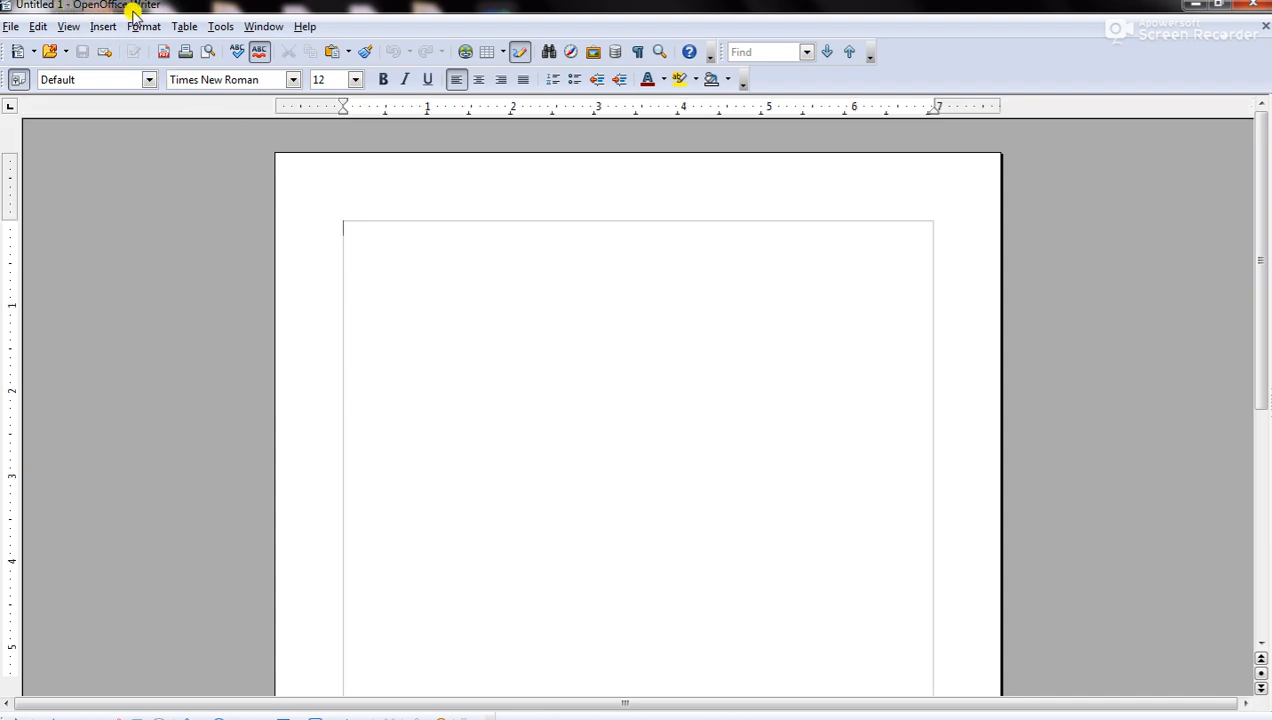
Open the recent document Class 10 Applying Styles.odt
click(10, 28)
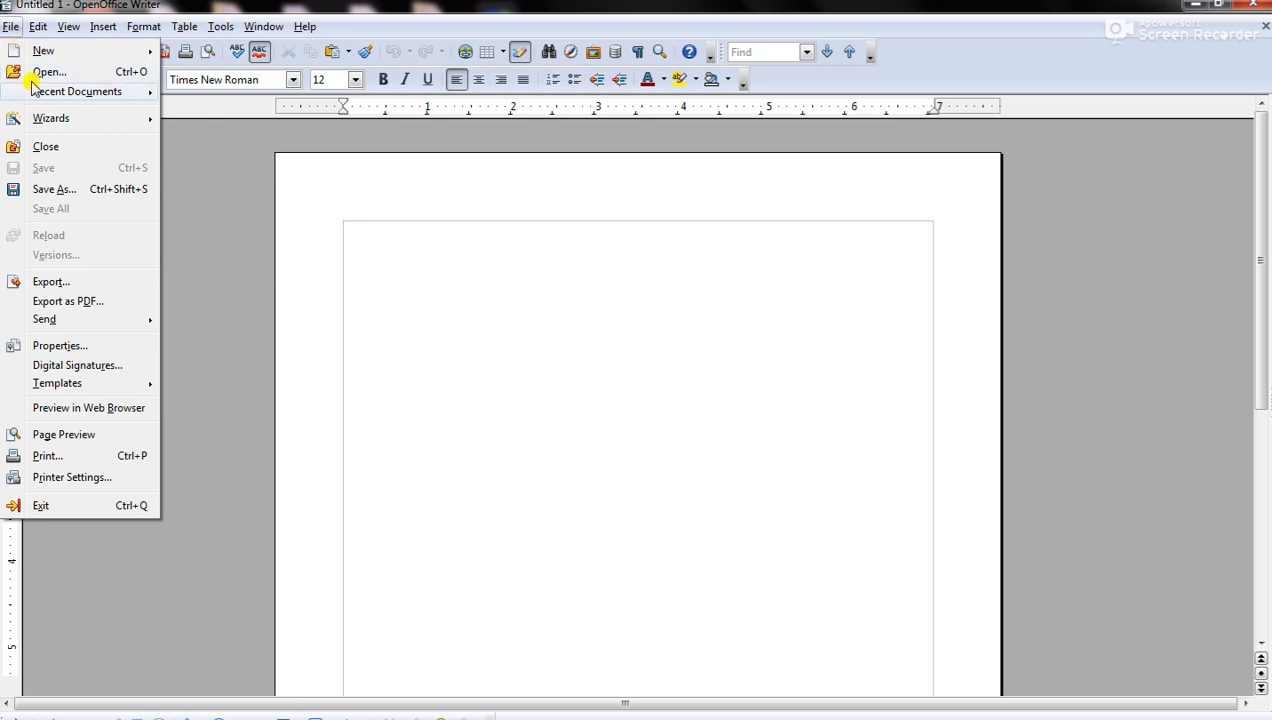
mouse_move(50, 92)
click(343, 90)
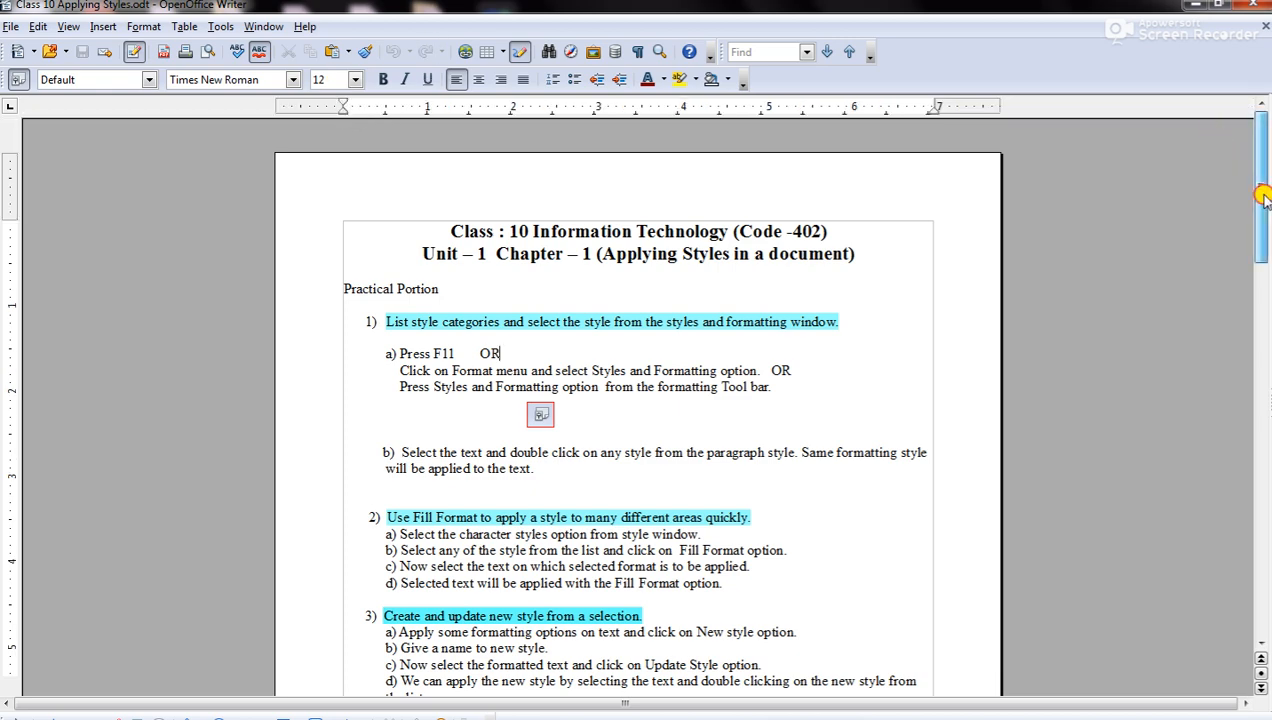
Show the Styles and Formatting window, enlarge its style list over the Properties area, and close both again
mouse_move(1263, 197)
mouse_down()
mouse_move(1264, 325)
mouse_move(1266, 212)
mouse_up()
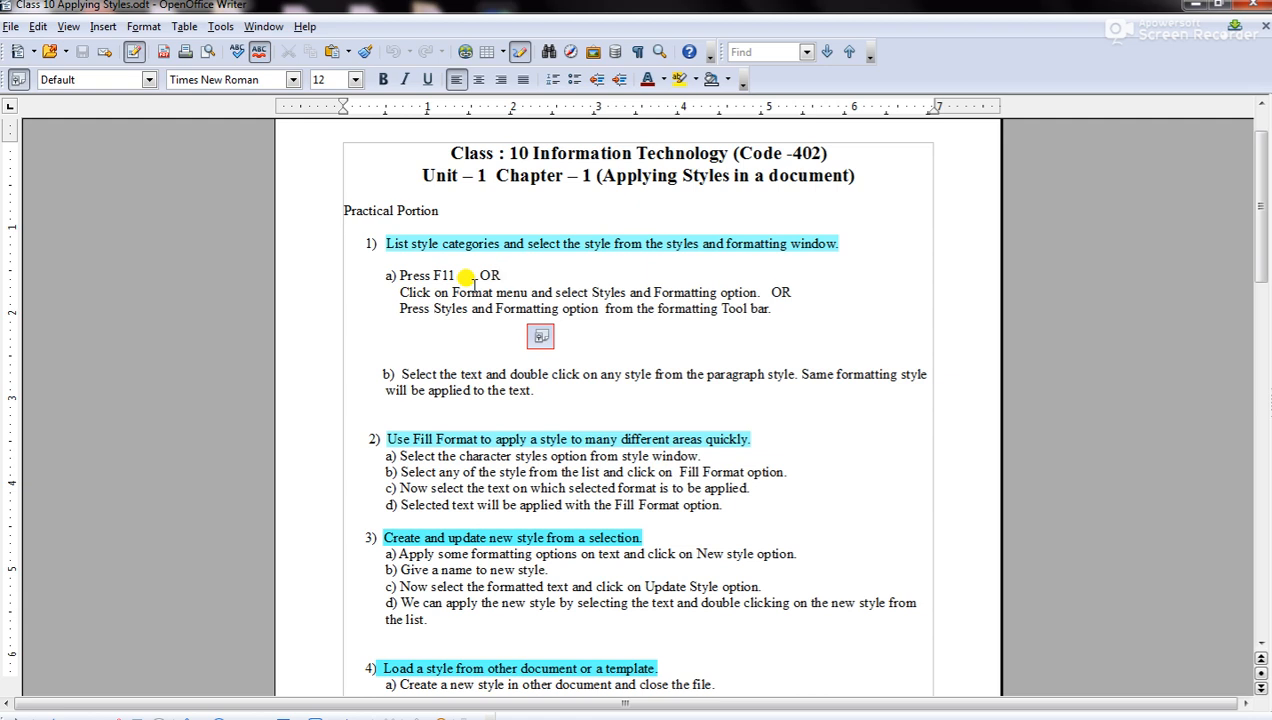
key(F11)
click(834, 292)
key(F11)
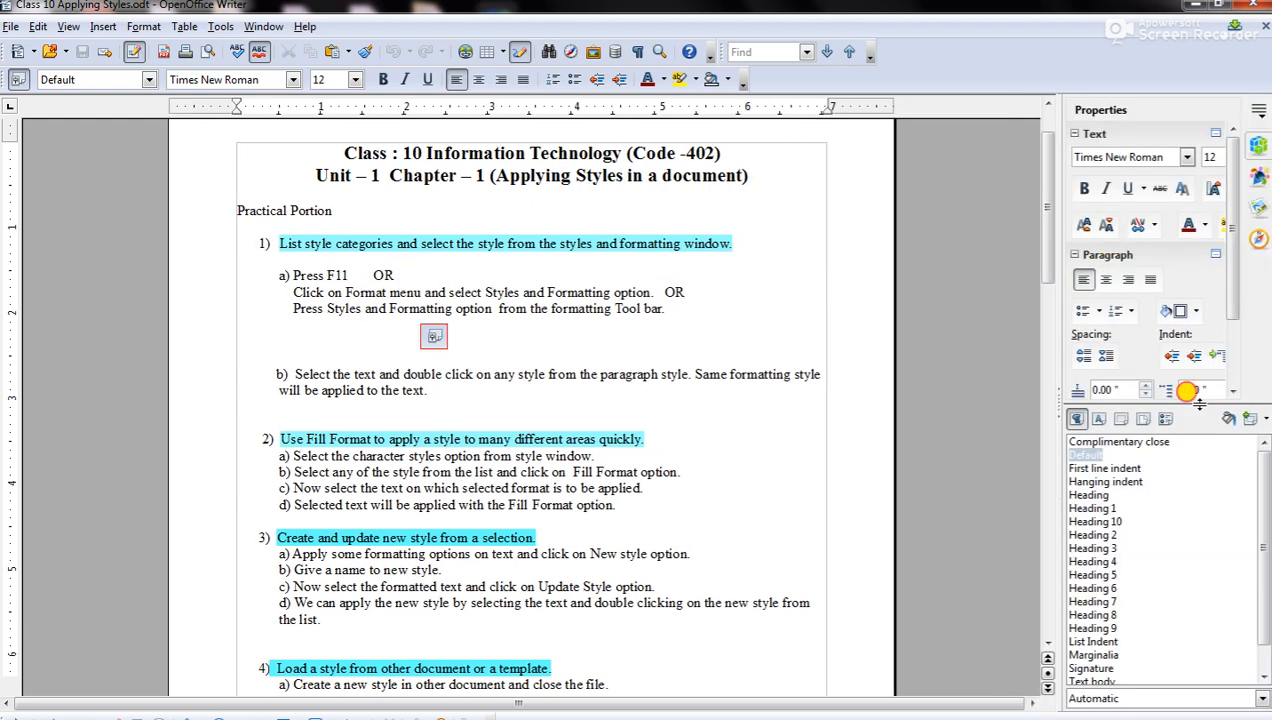
drag(1107, 396, 1094, 97)
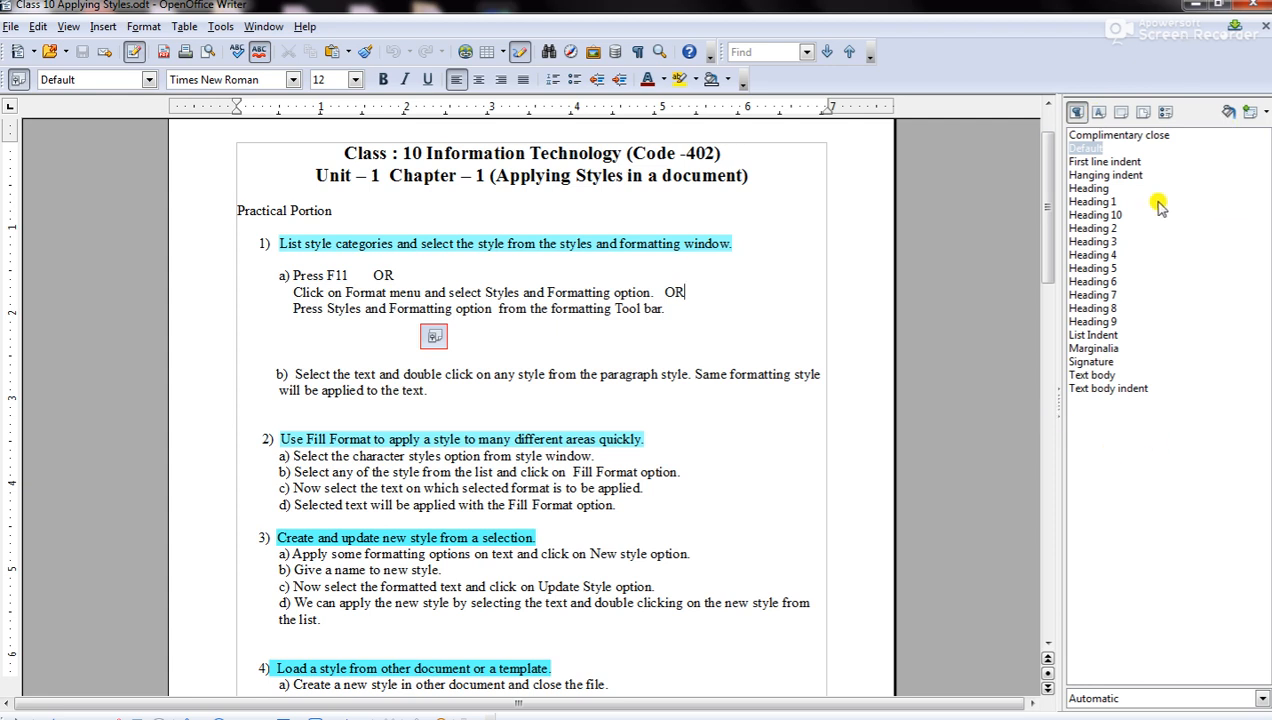
key(F11)
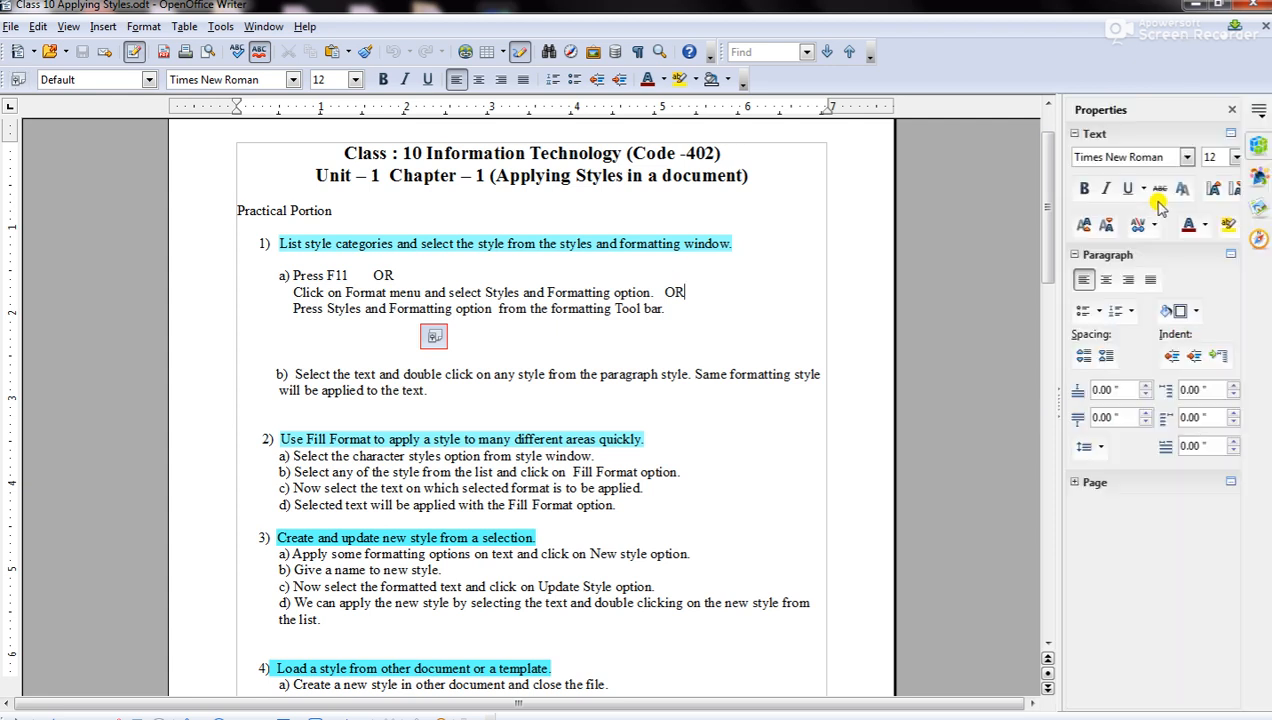
click(1230, 110)
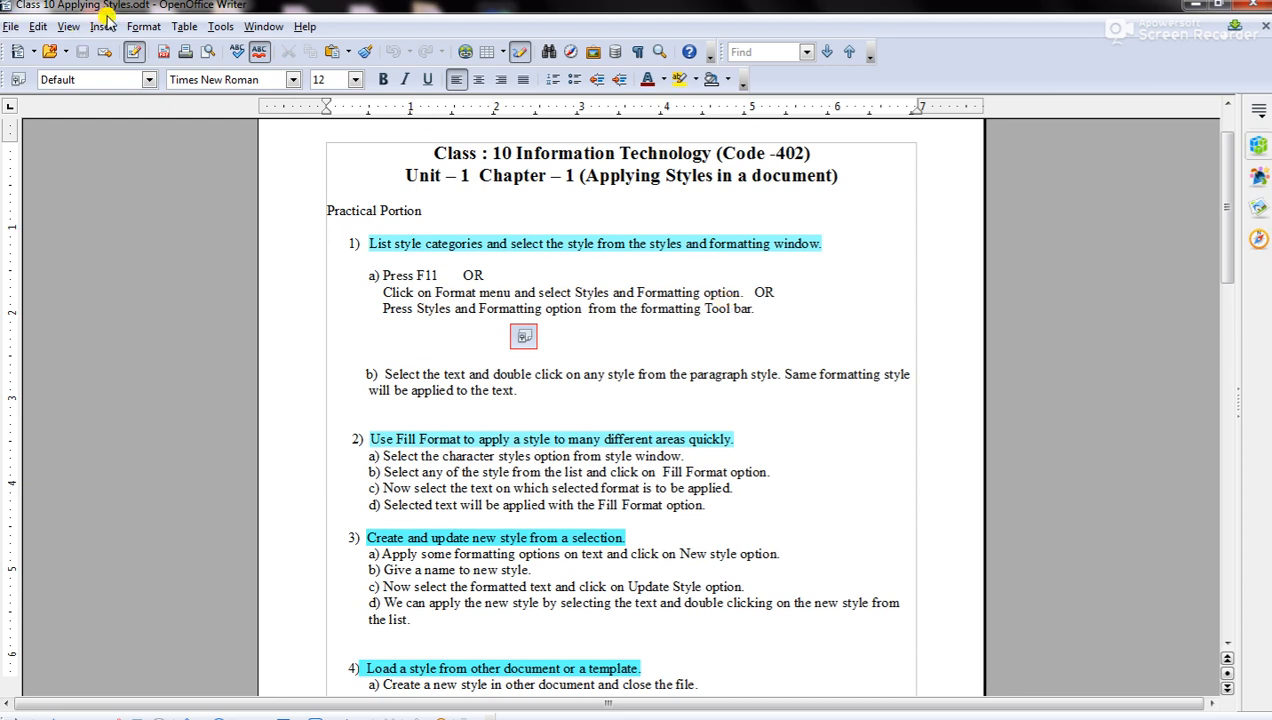
Open the Styles and Formatting window and hide it again
click(143, 27)
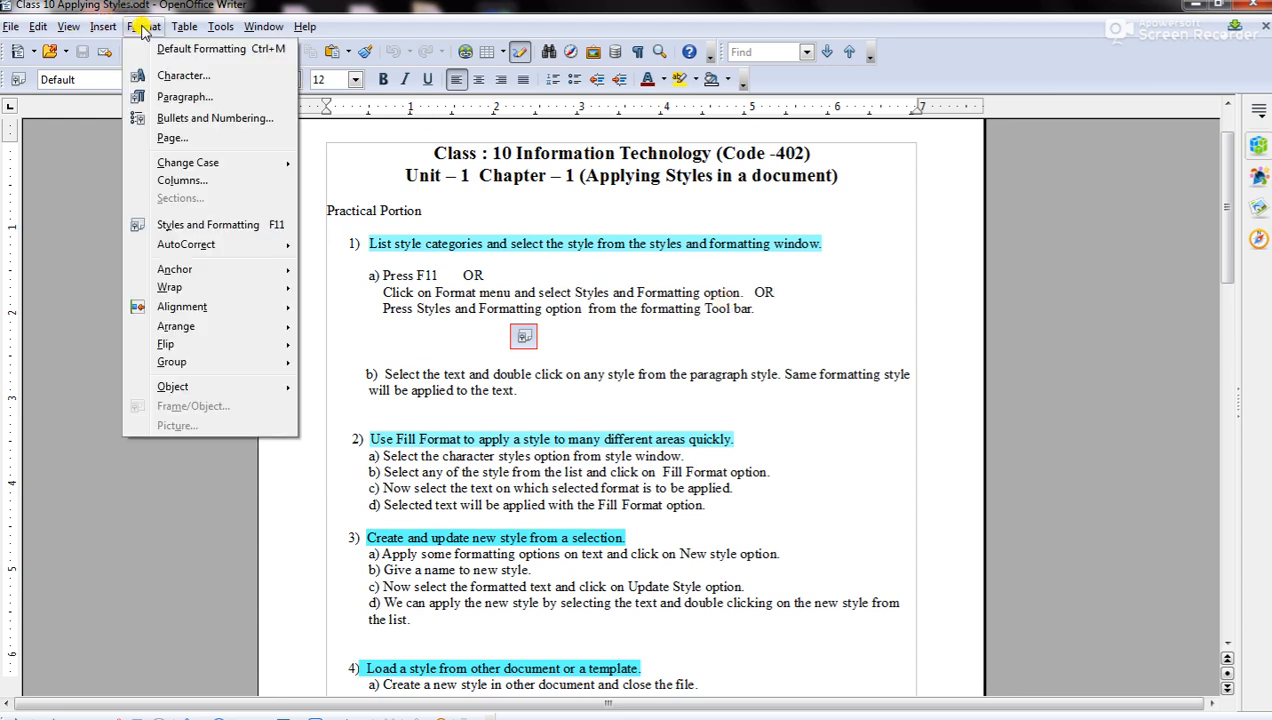
click(178, 226)
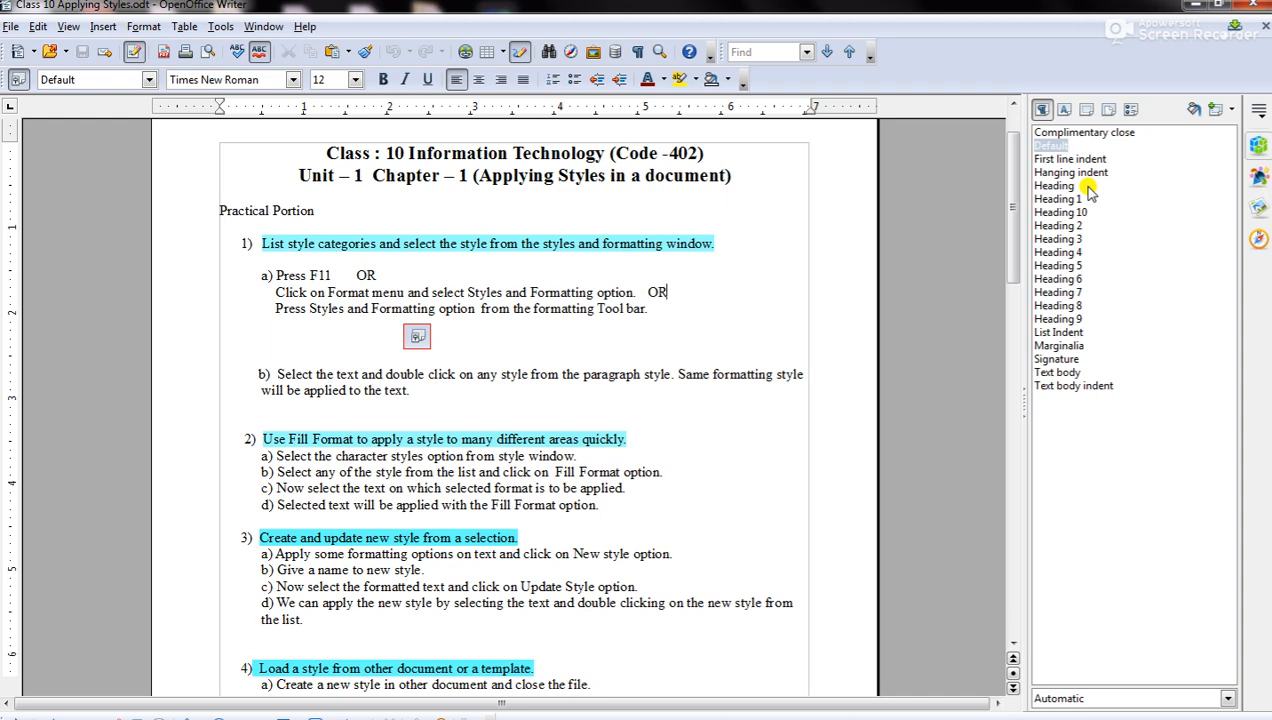
key(F11)
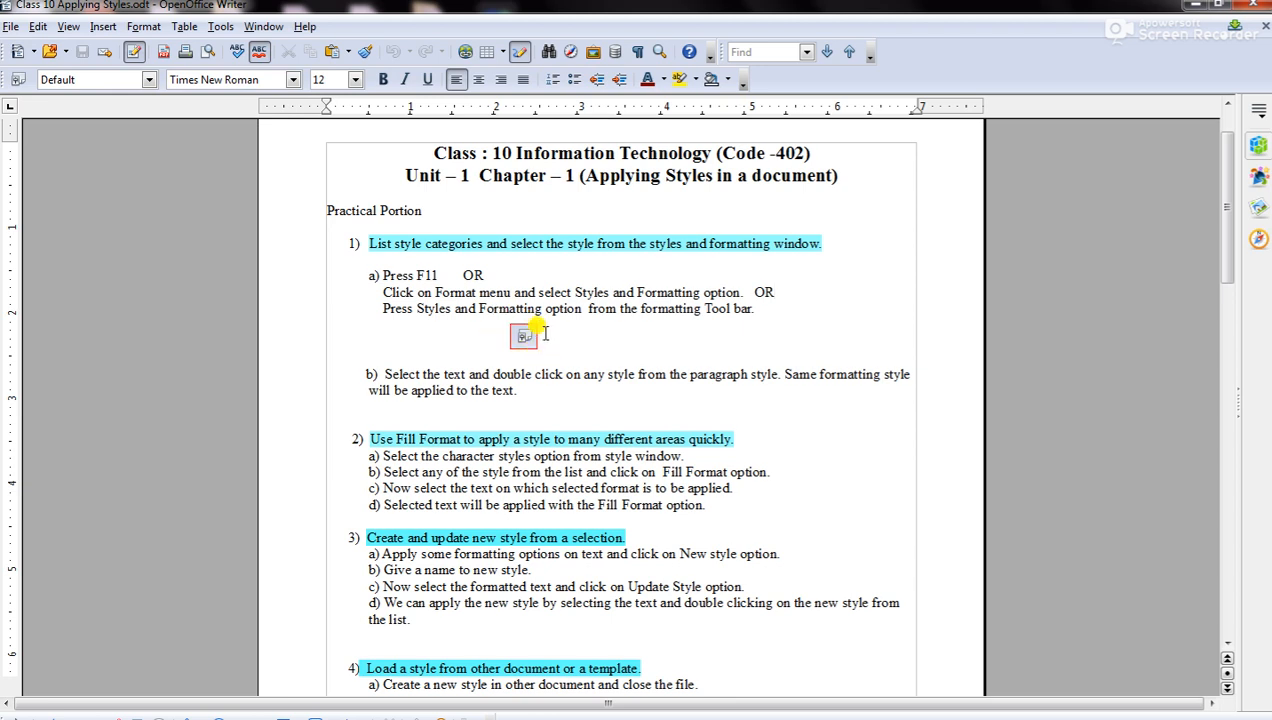
Reopen the Styles and Formatting window and try Heading 4, Marginalia, Heading 2, 6 and 8 on the Practical – 1 line, ending with Heading 1
click(18, 84)
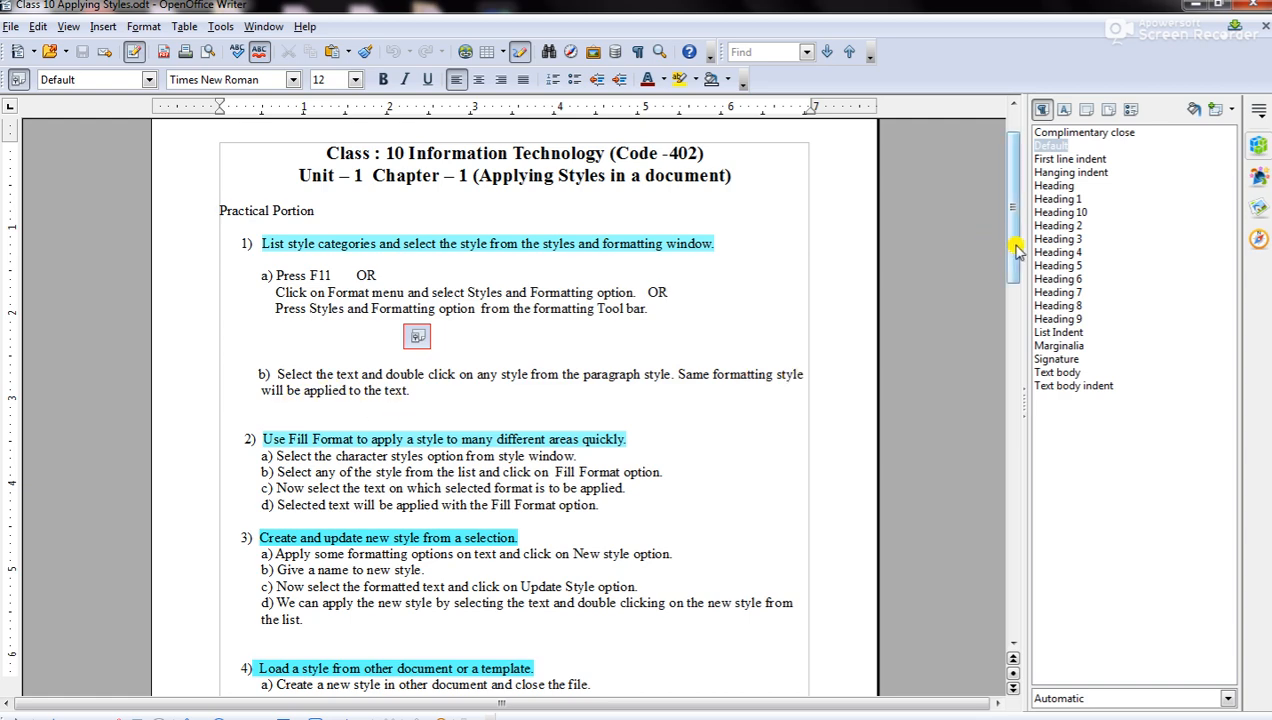
drag(1013, 245, 1002, 474)
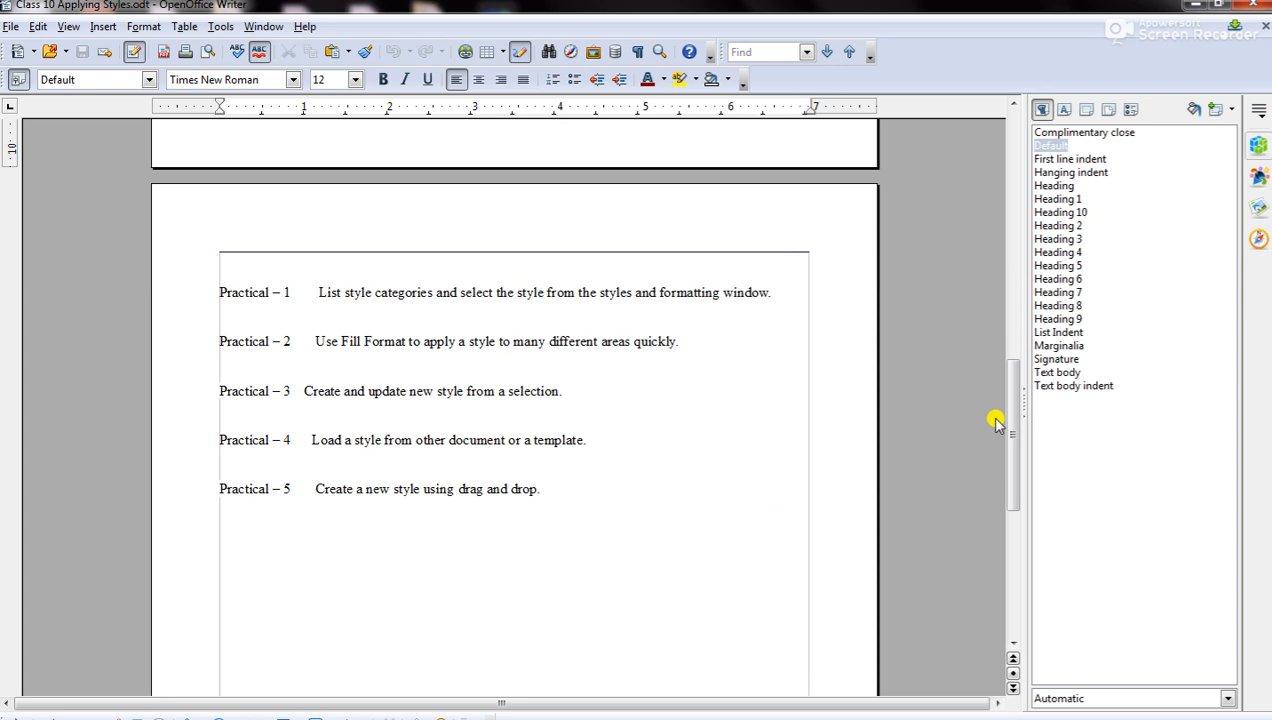
drag(773, 290, 188, 283)
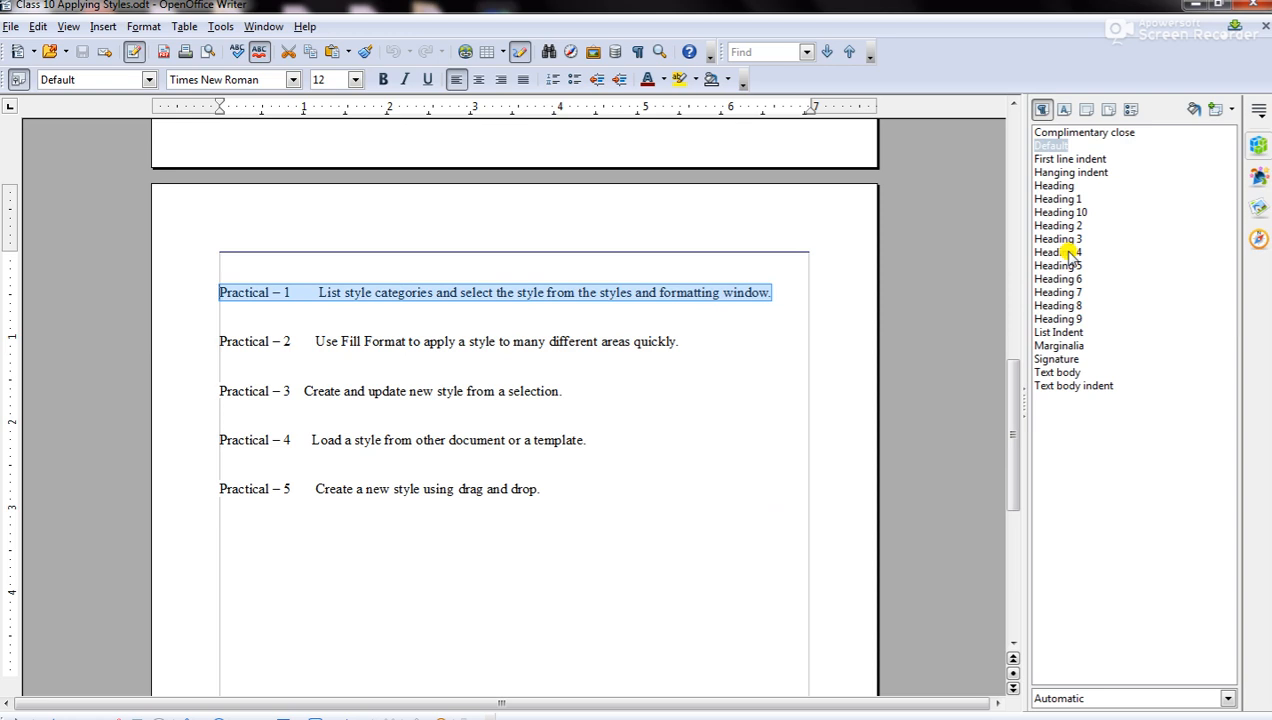
double_click(1062, 252)
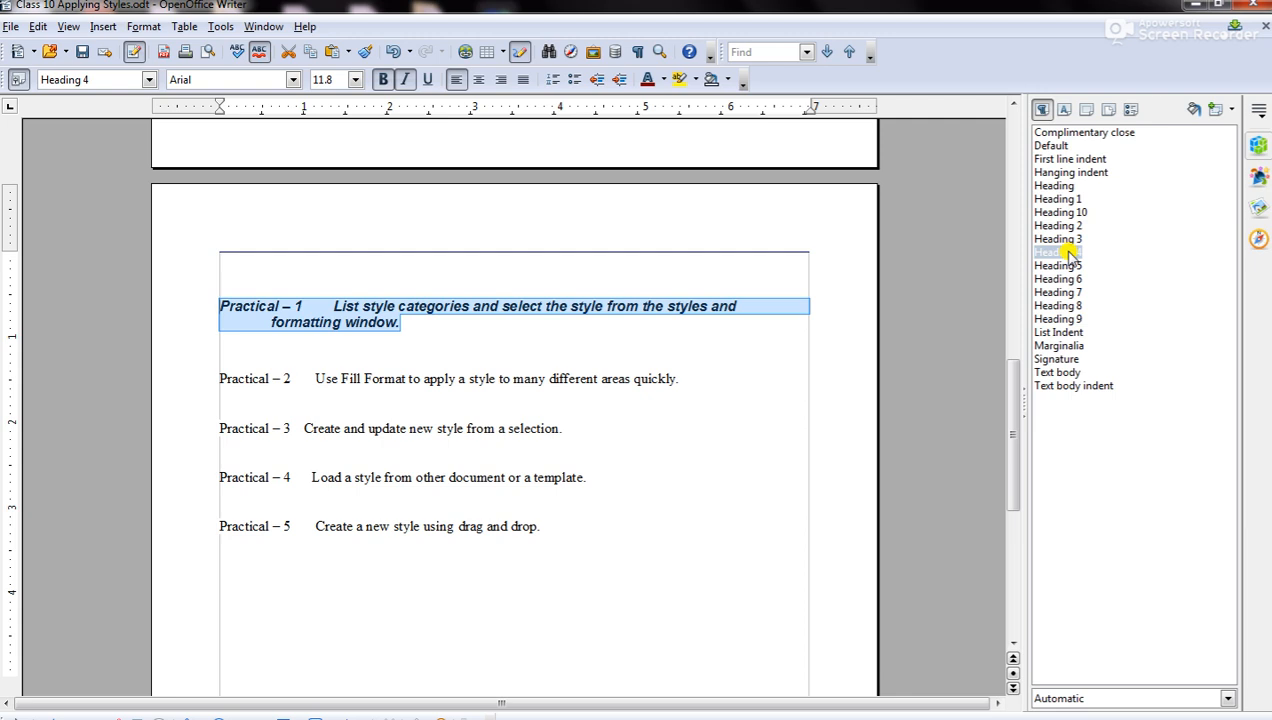
double_click(1058, 345)
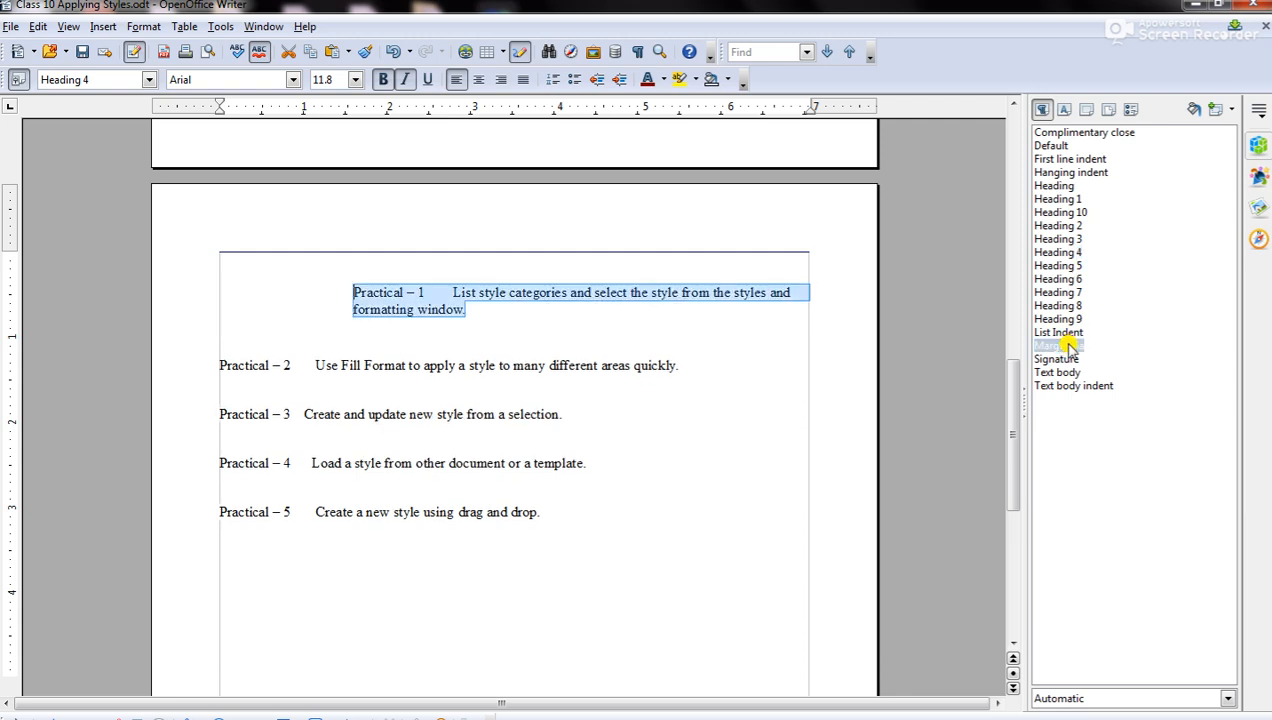
double_click(1052, 227)
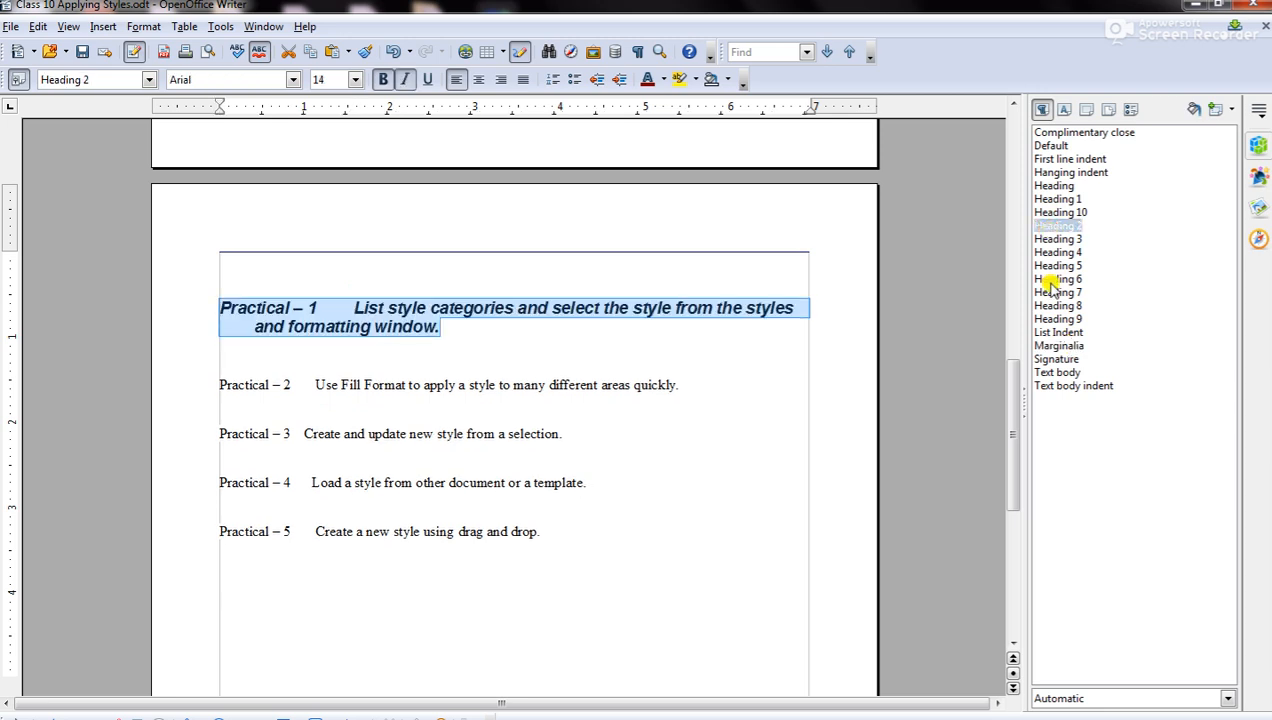
double_click(1052, 279)
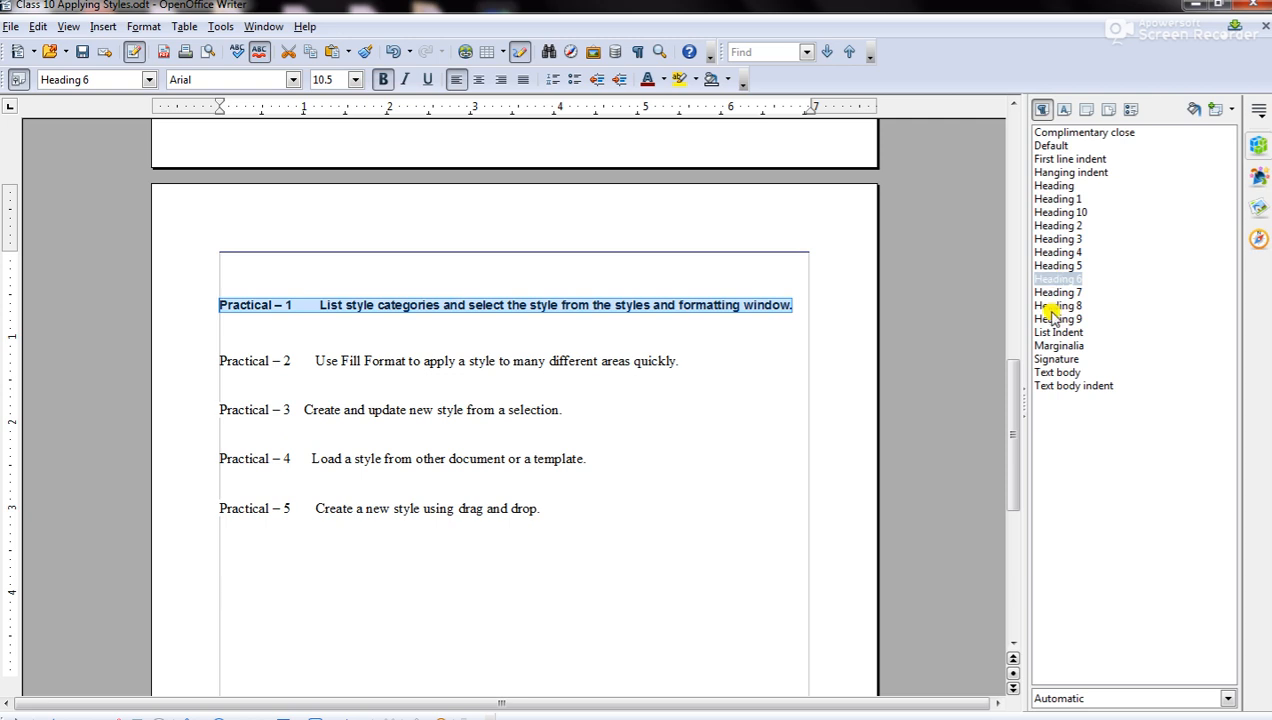
click(1056, 306)
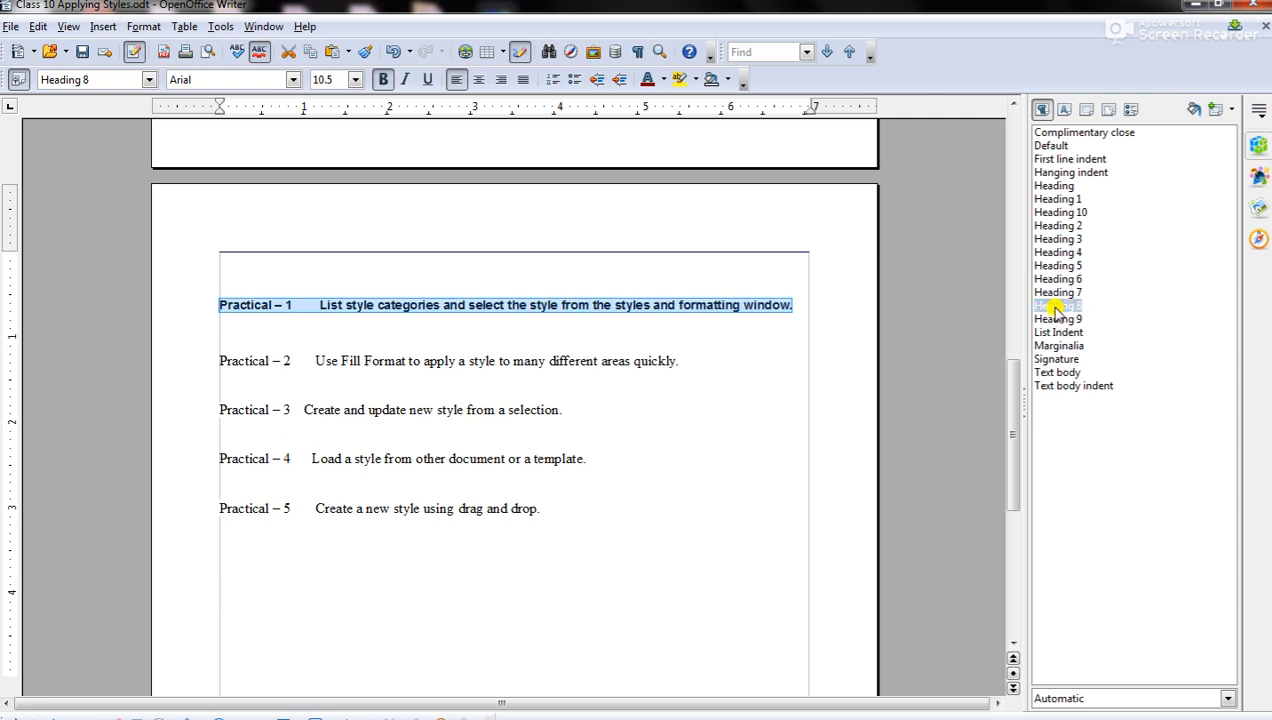
double_click(1047, 200)
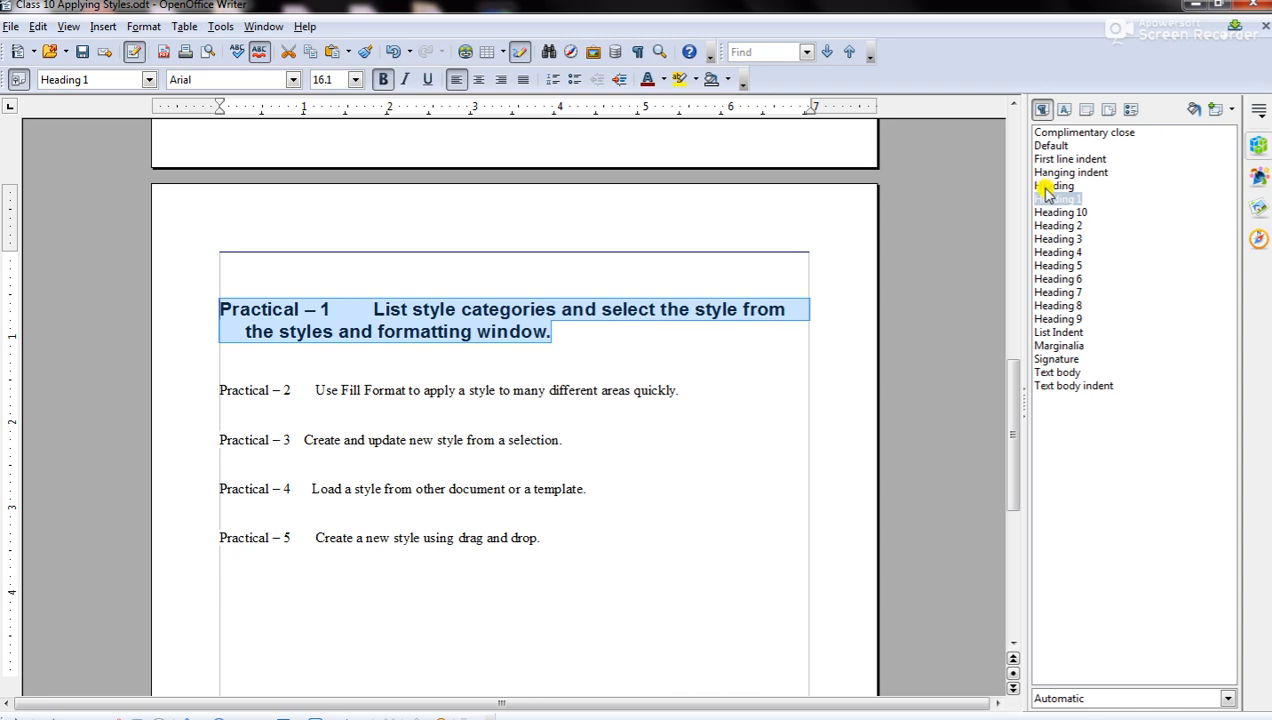
Apply the Quotation character style to the Practical – 2 line using Fill Format mode
drag(1011, 400, 1005, 165)
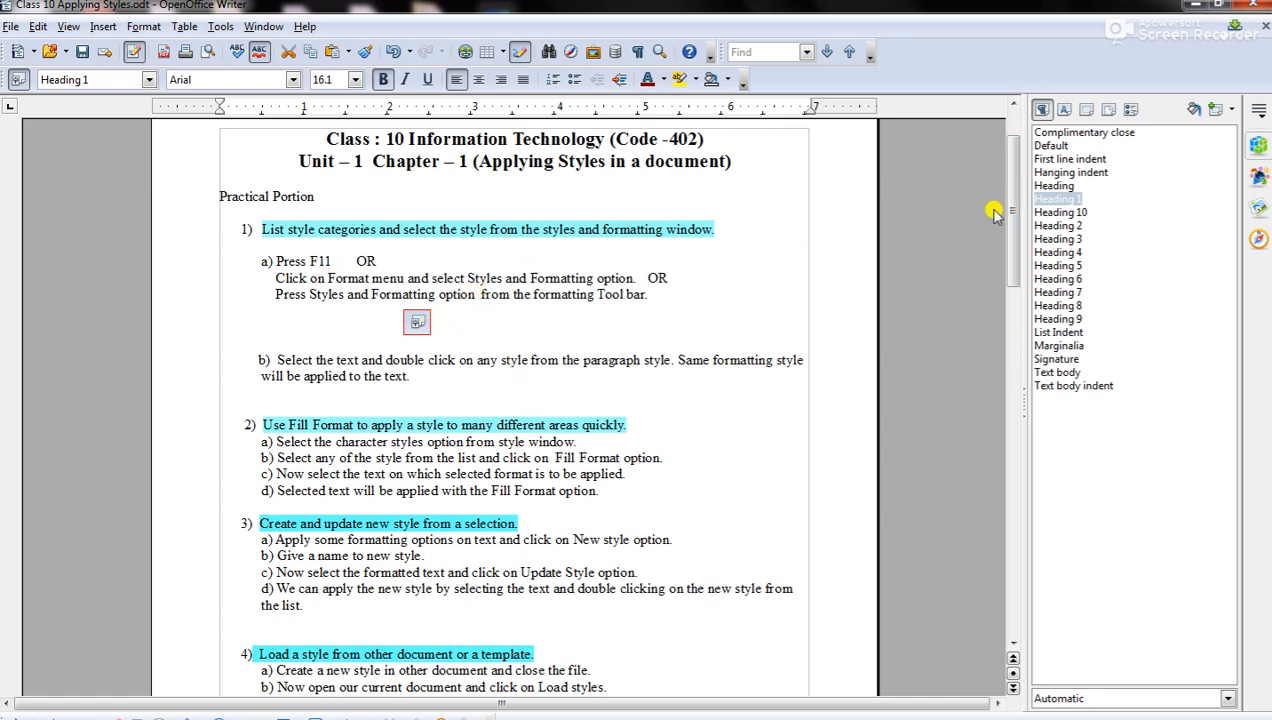
drag(1011, 213, 1015, 283)
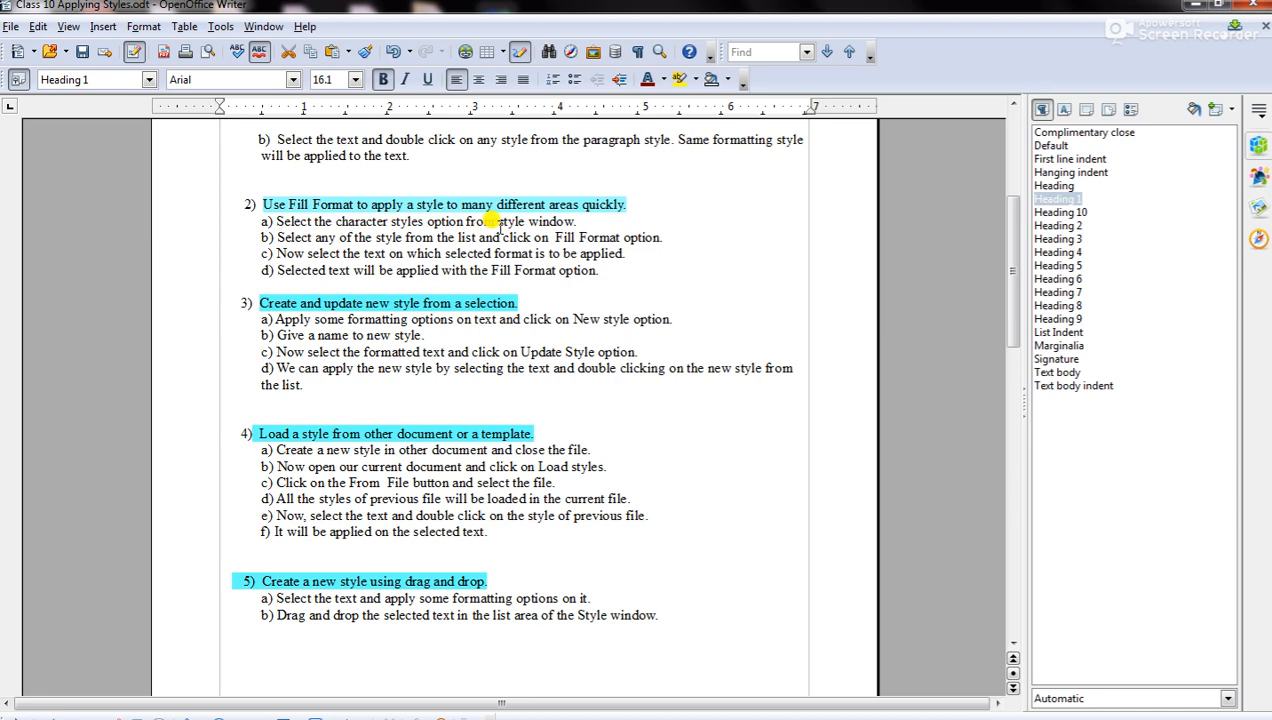
click(1066, 111)
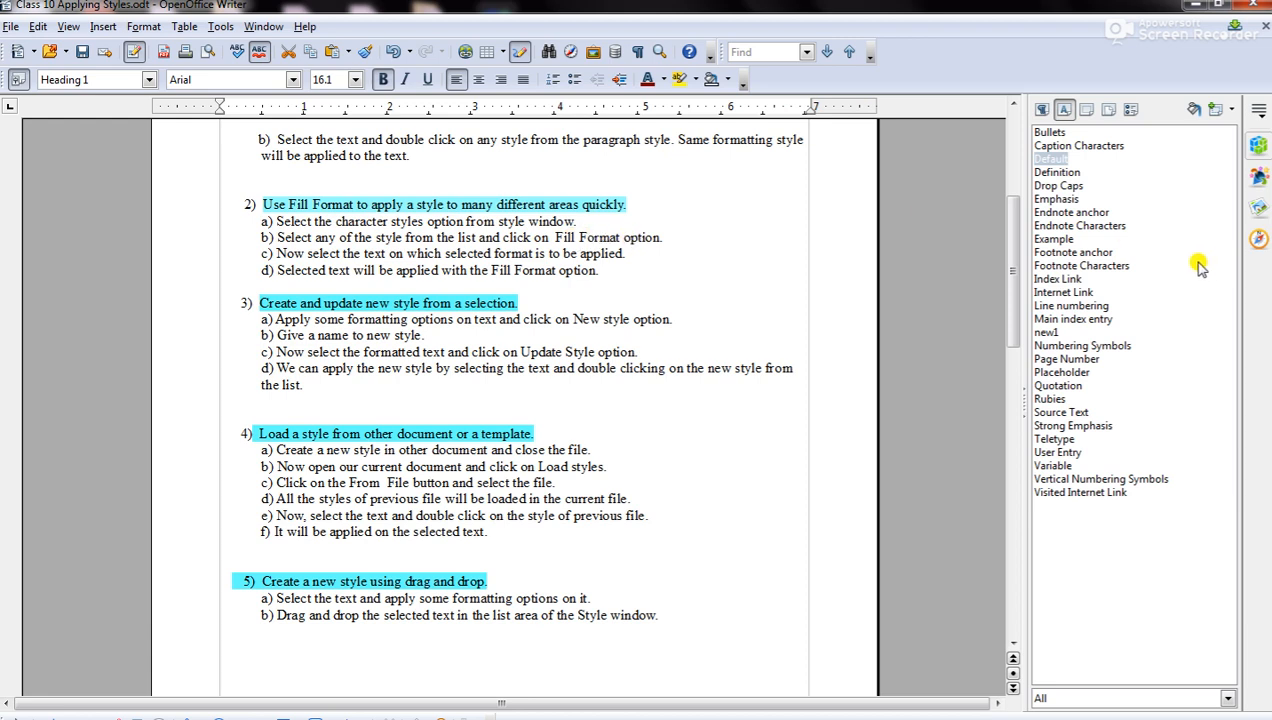
click(1064, 387)
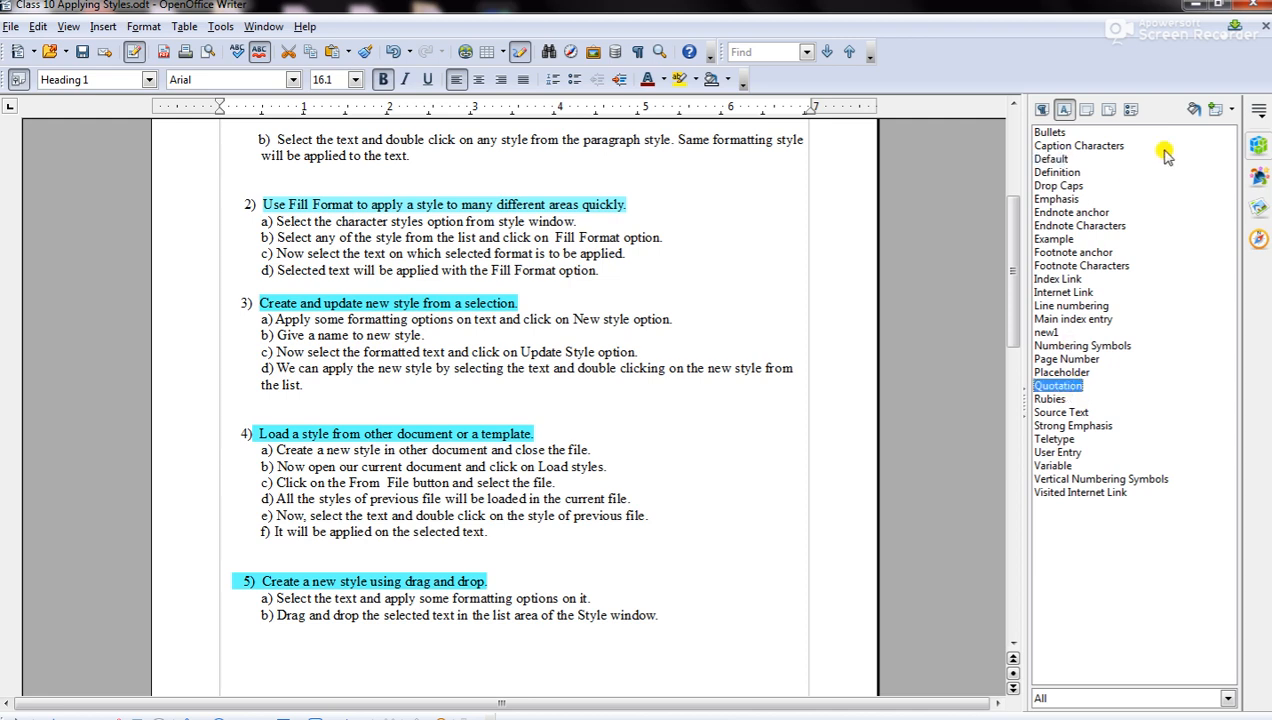
click(1192, 112)
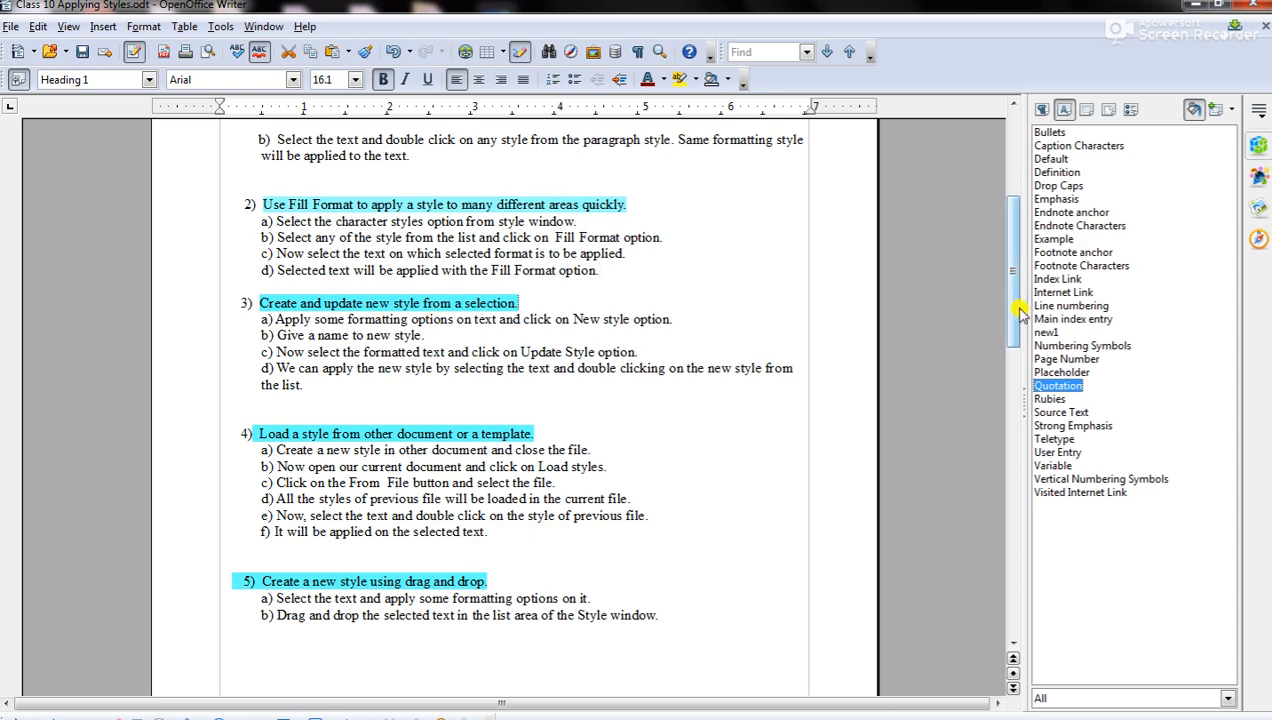
drag(1018, 316, 1018, 512)
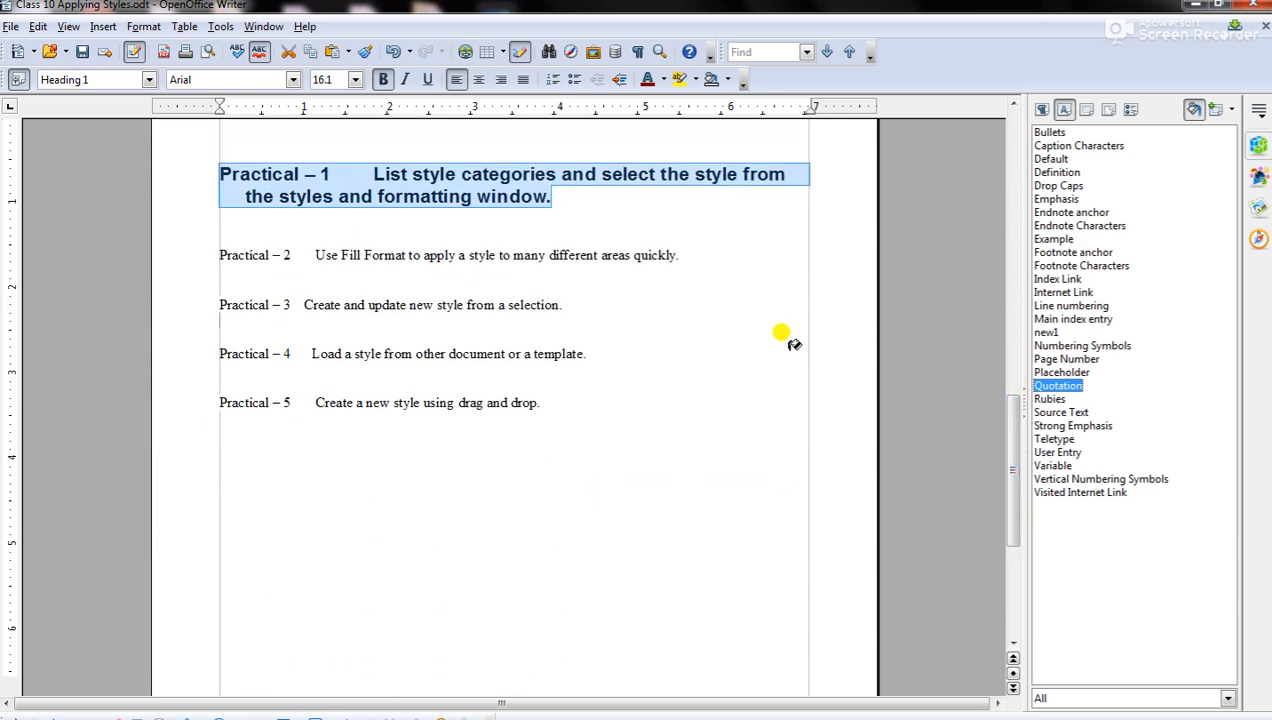
drag(684, 245, 207, 236)
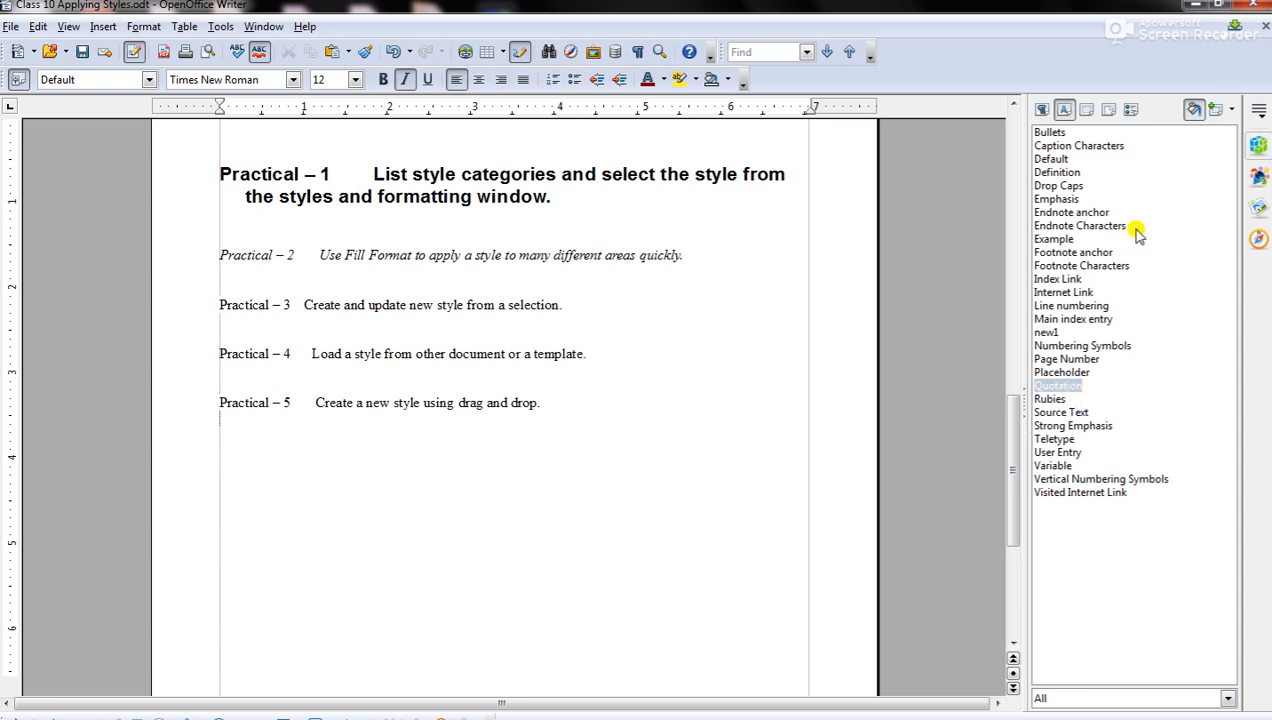
Apply the Quotation character style to the Practical – 5 and Practical – 3 lines with Fill Format
drag(556, 386, 207, 389)
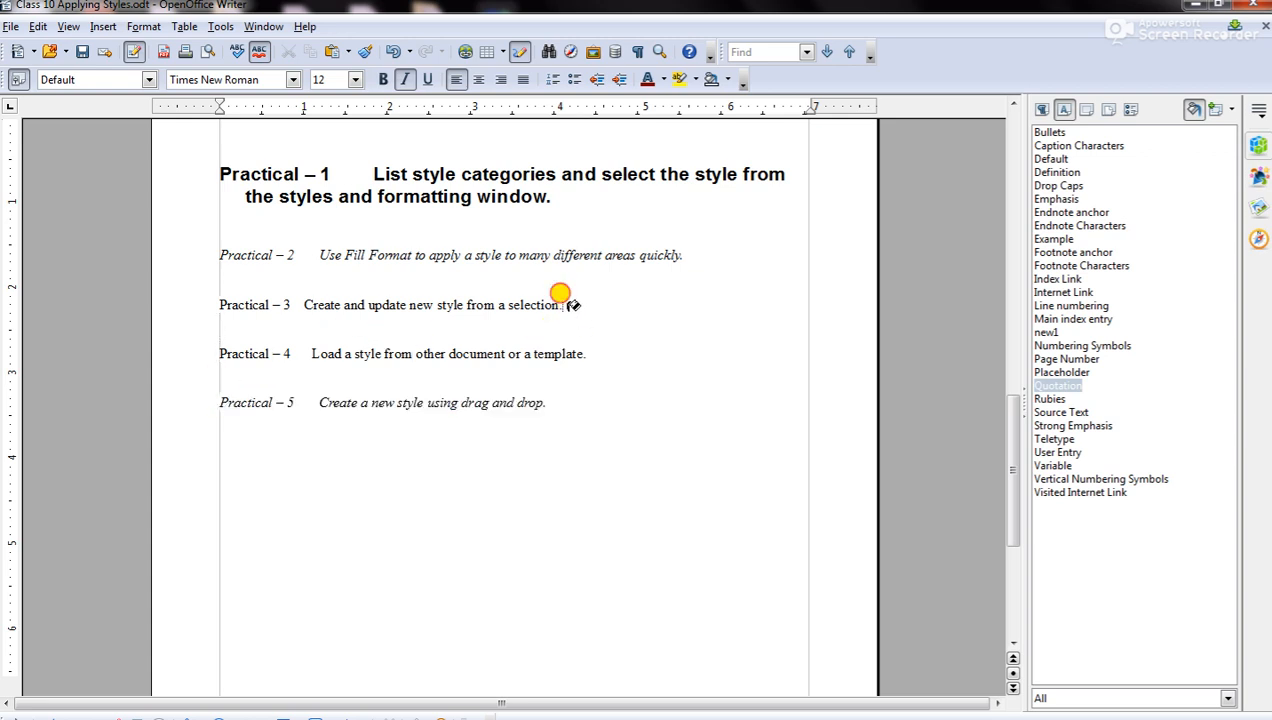
drag(573, 301, 204, 311)
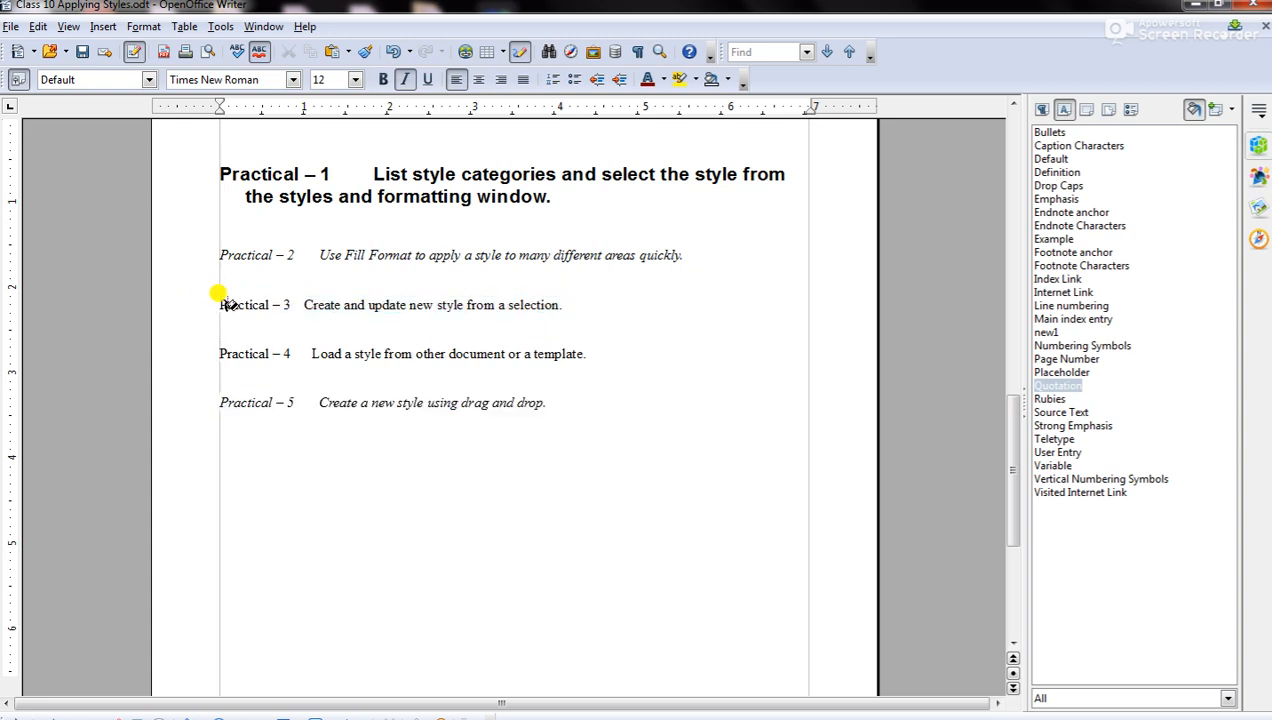
drag(588, 300, 204, 306)
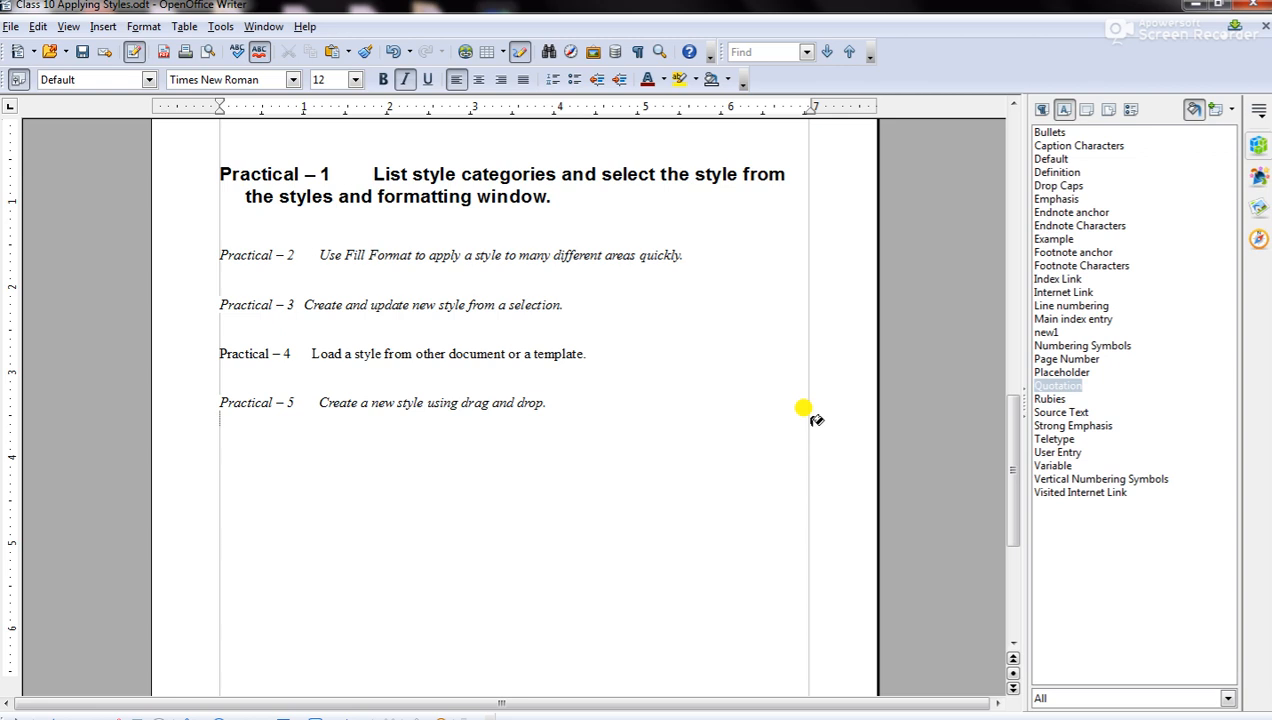
Undo the Quotation style on the Practical – 3 and Practical – 5 lines
key(ctrl+z)
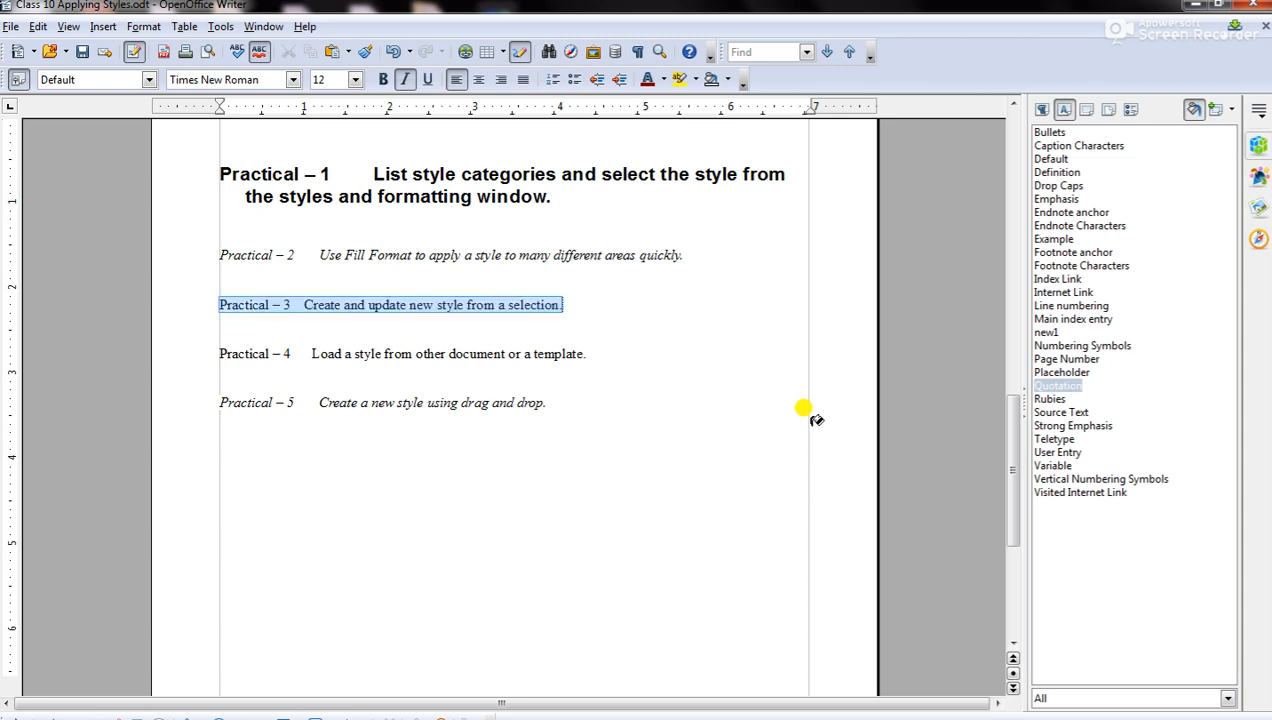
key(ctrl+z)
key(ctrl+z)
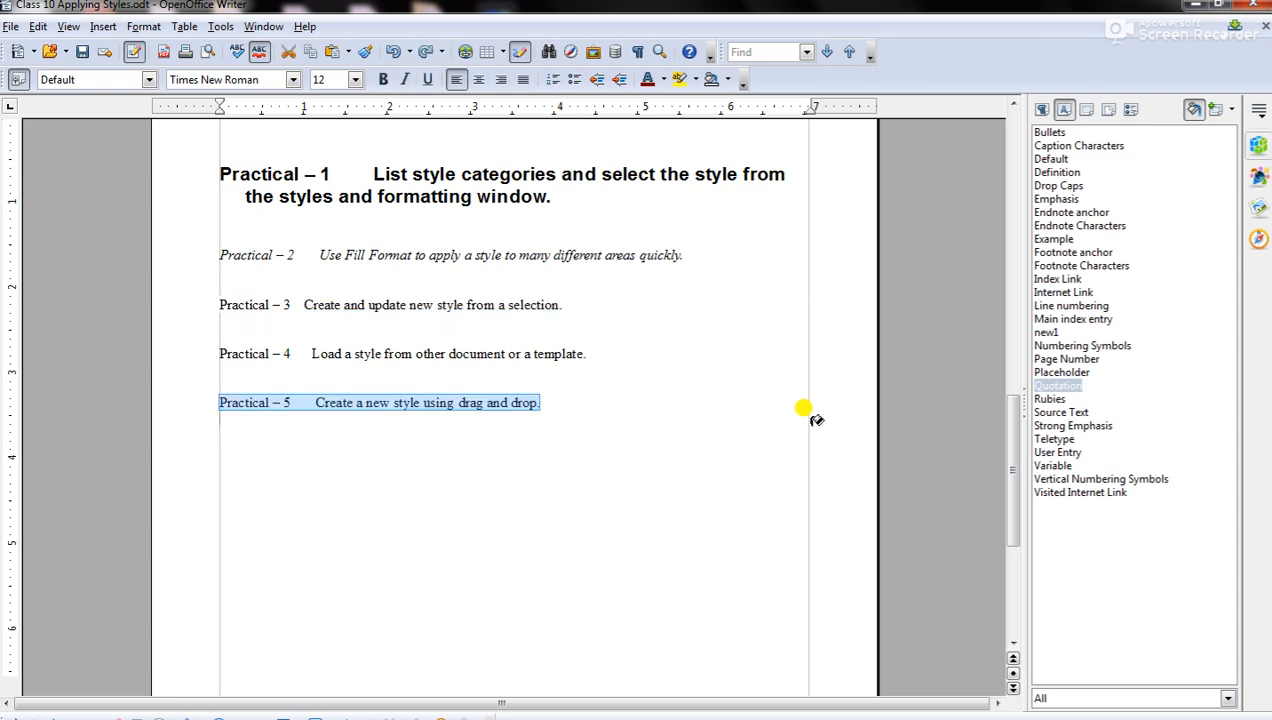
key(ctrl+z)
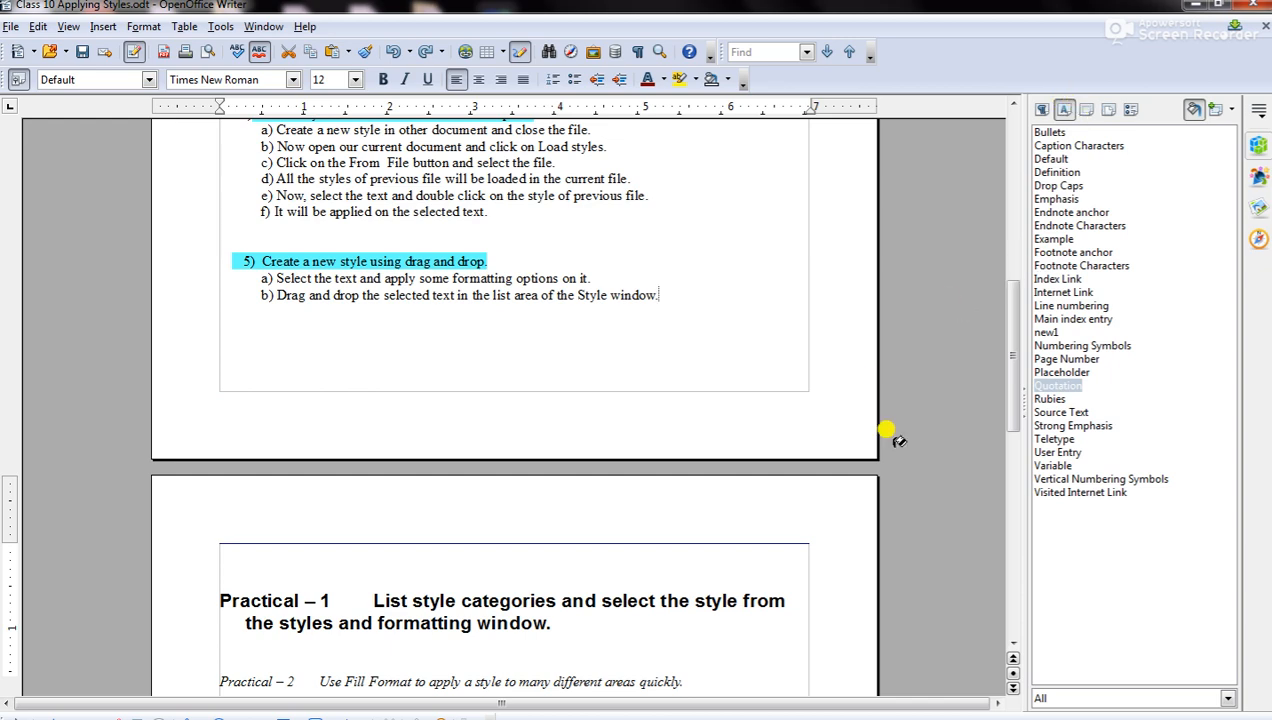
Review the Fill Format instructions in the Practical Portion and switch off Fill Format mode
drag(1020, 390, 1019, 314)
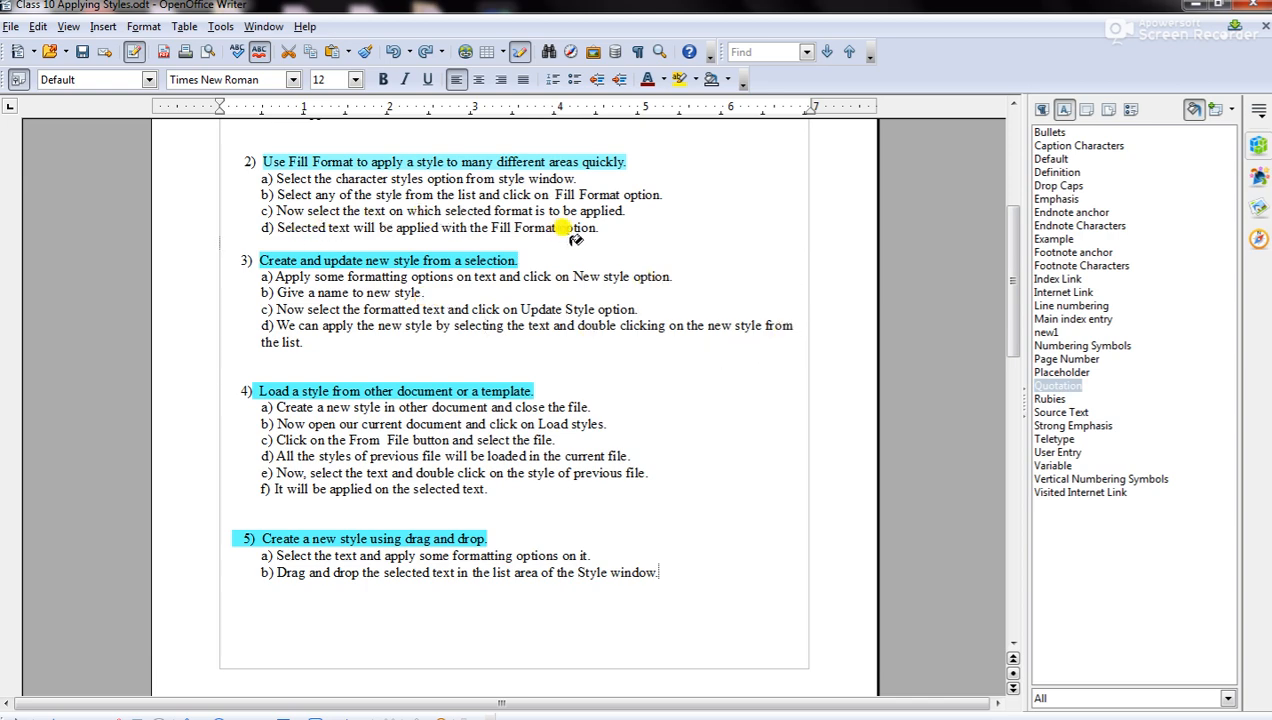
scroll(600, 160, up, 3)
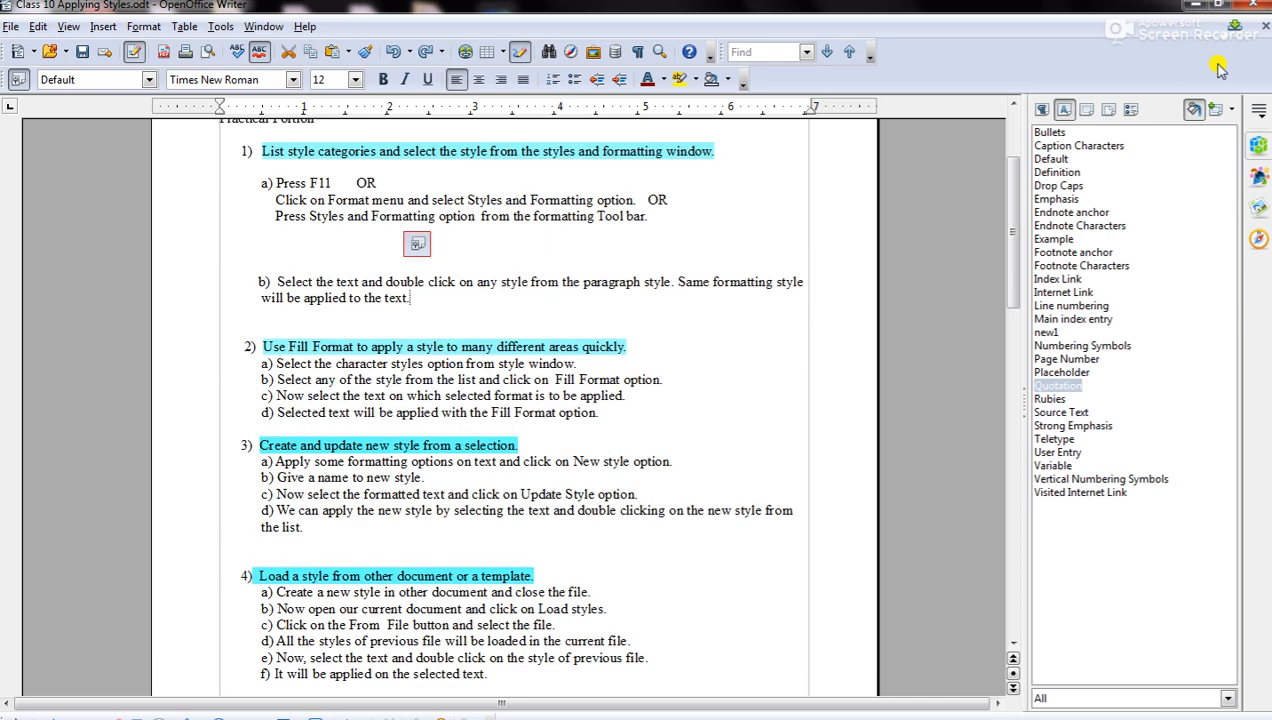
click(1193, 113)
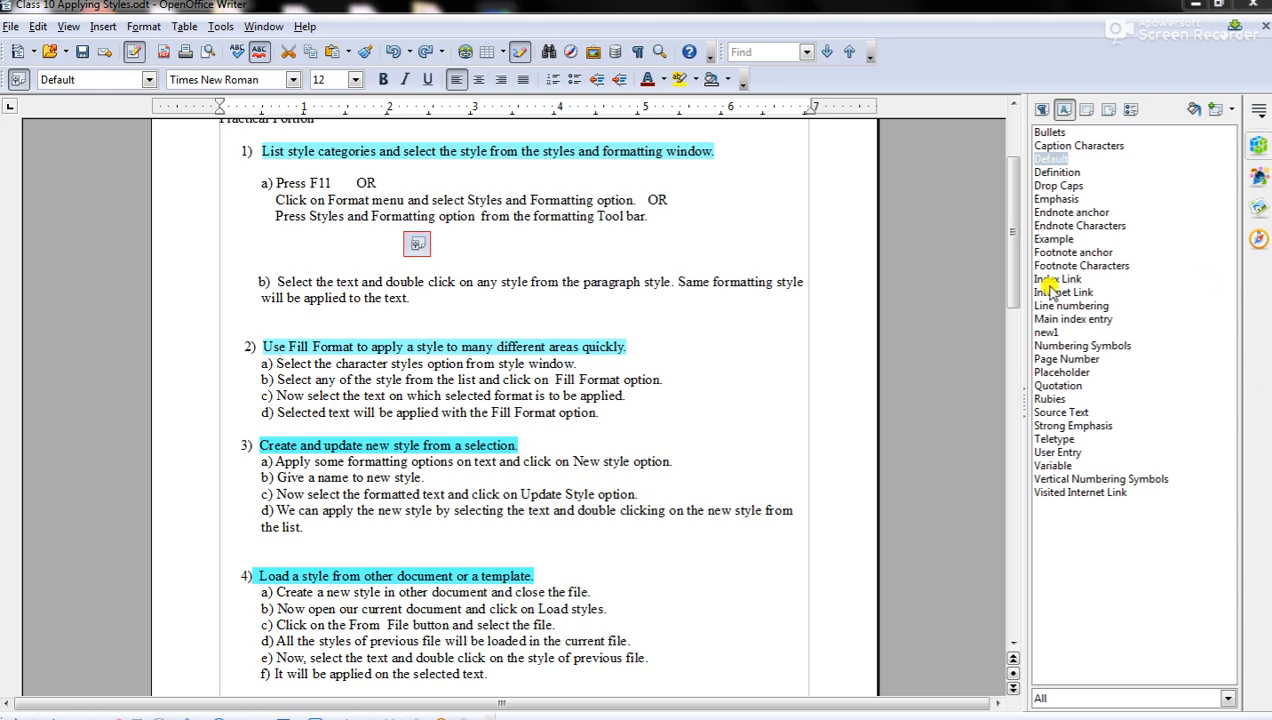
Format the Practical – 3 line in Tw Cen MT Condensed Extra Bold, size 20, with an underline
drag(1016, 288, 1015, 371)
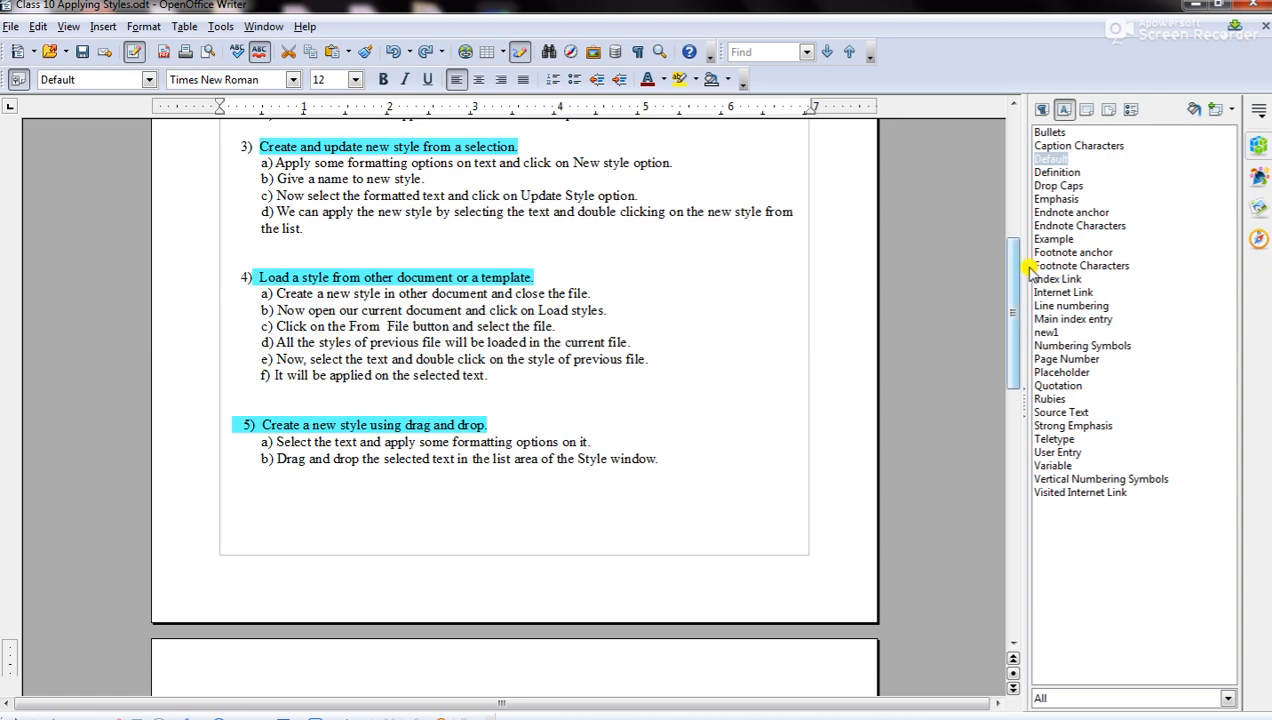
drag(1017, 285, 1018, 398)
click(572, 488)
drag(575, 412, 210, 414)
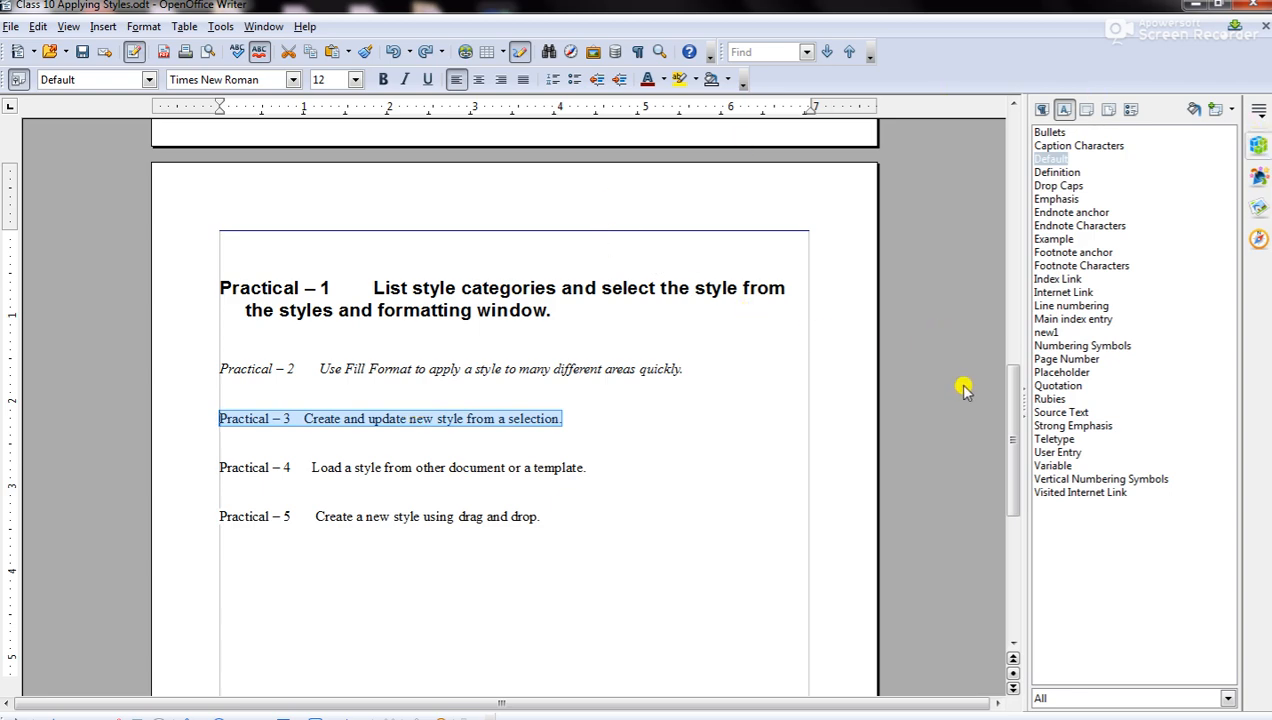
drag(1015, 413, 1013, 285)
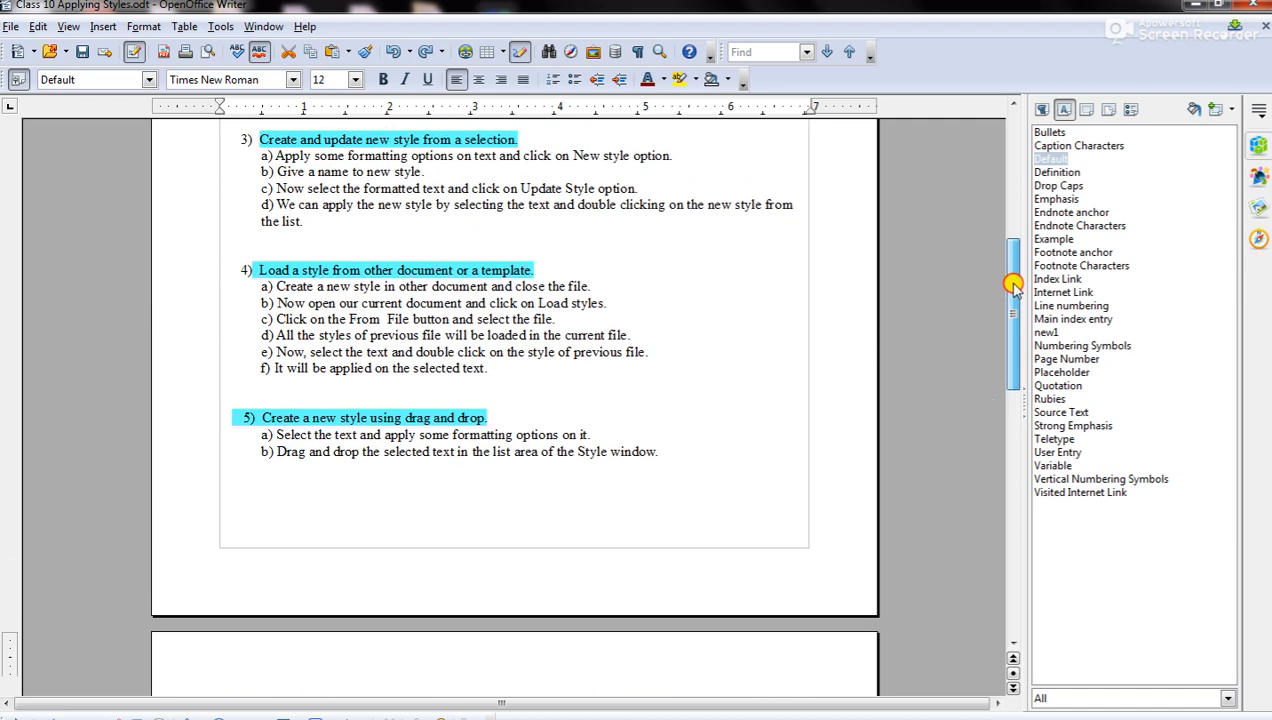
drag(1013, 285, 1025, 401)
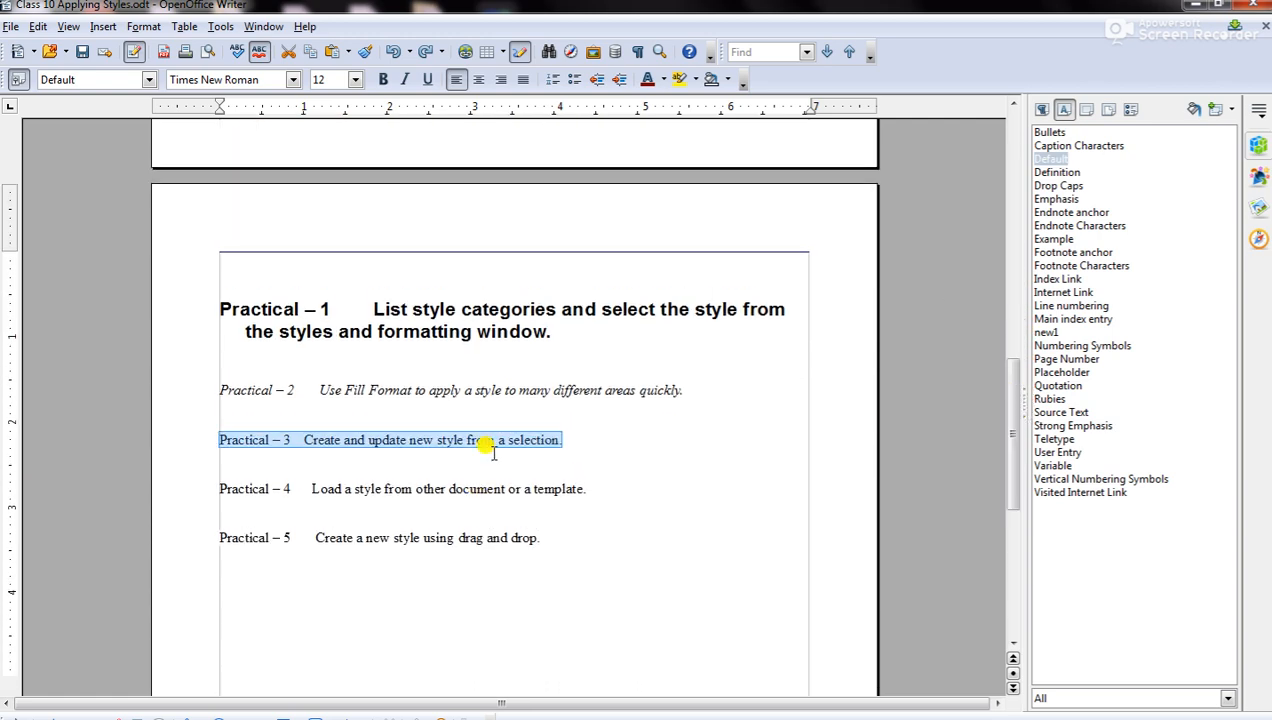
click(293, 80)
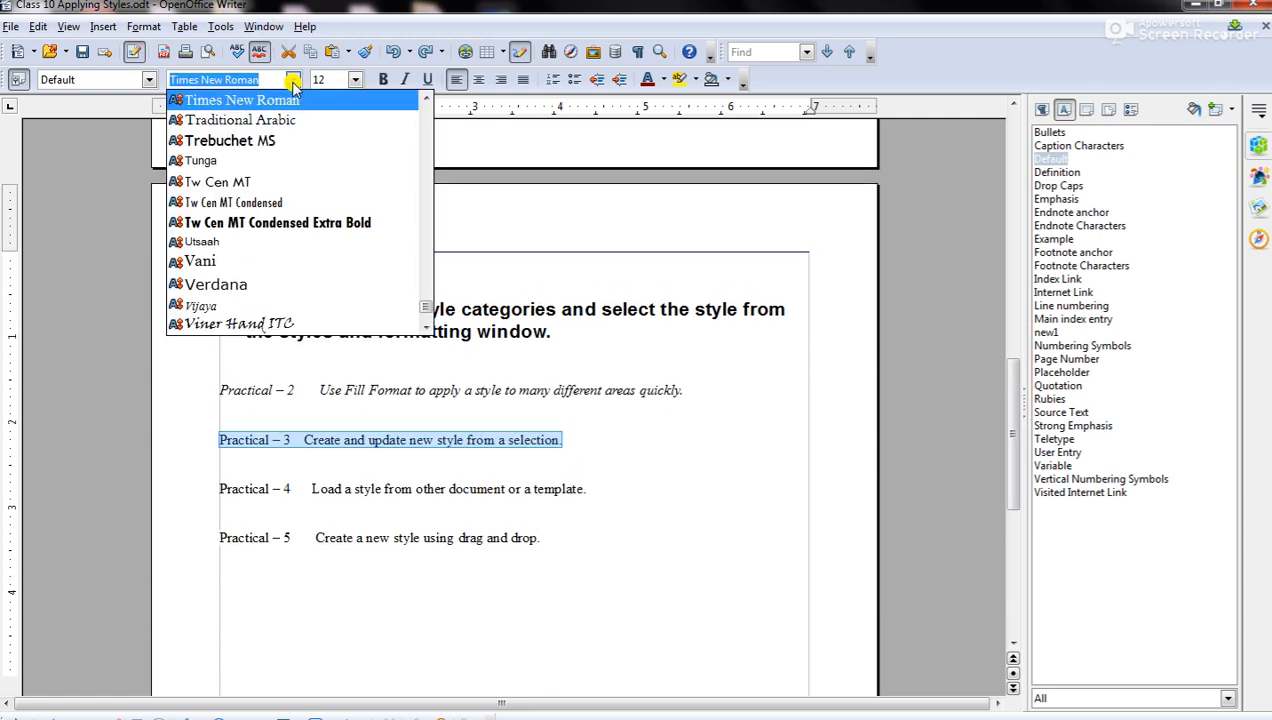
click(293, 223)
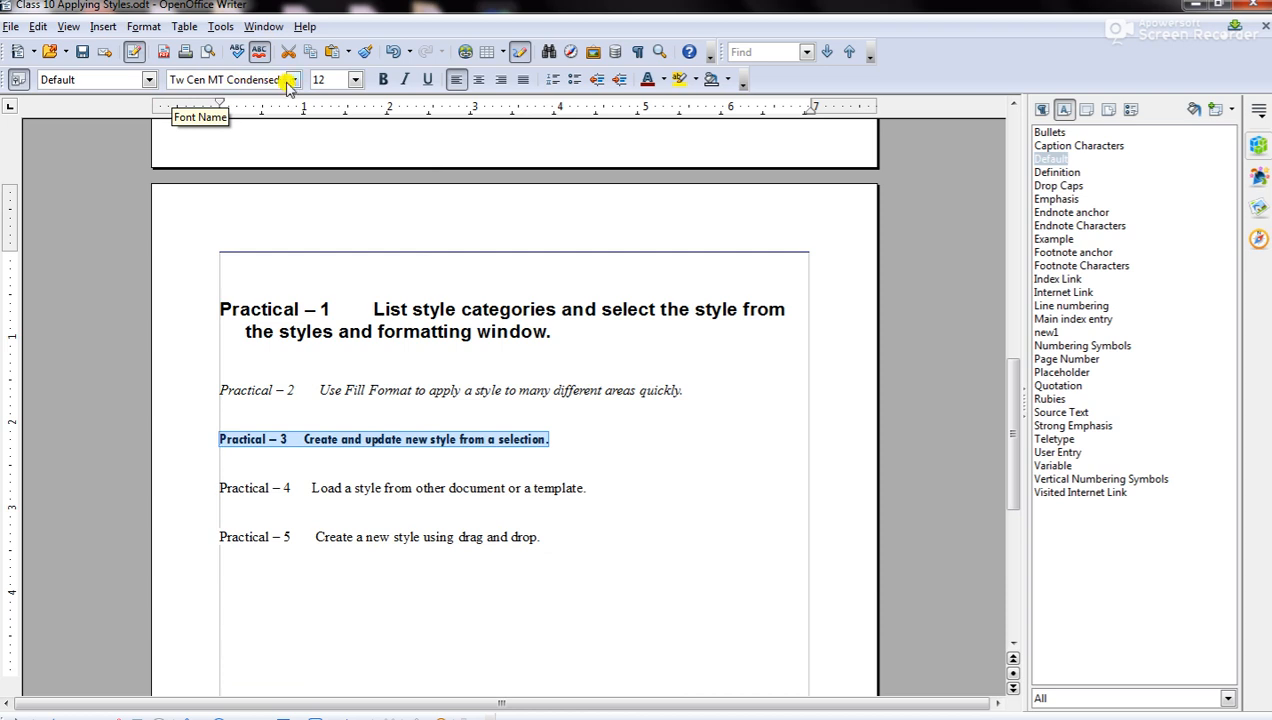
click(360, 82)
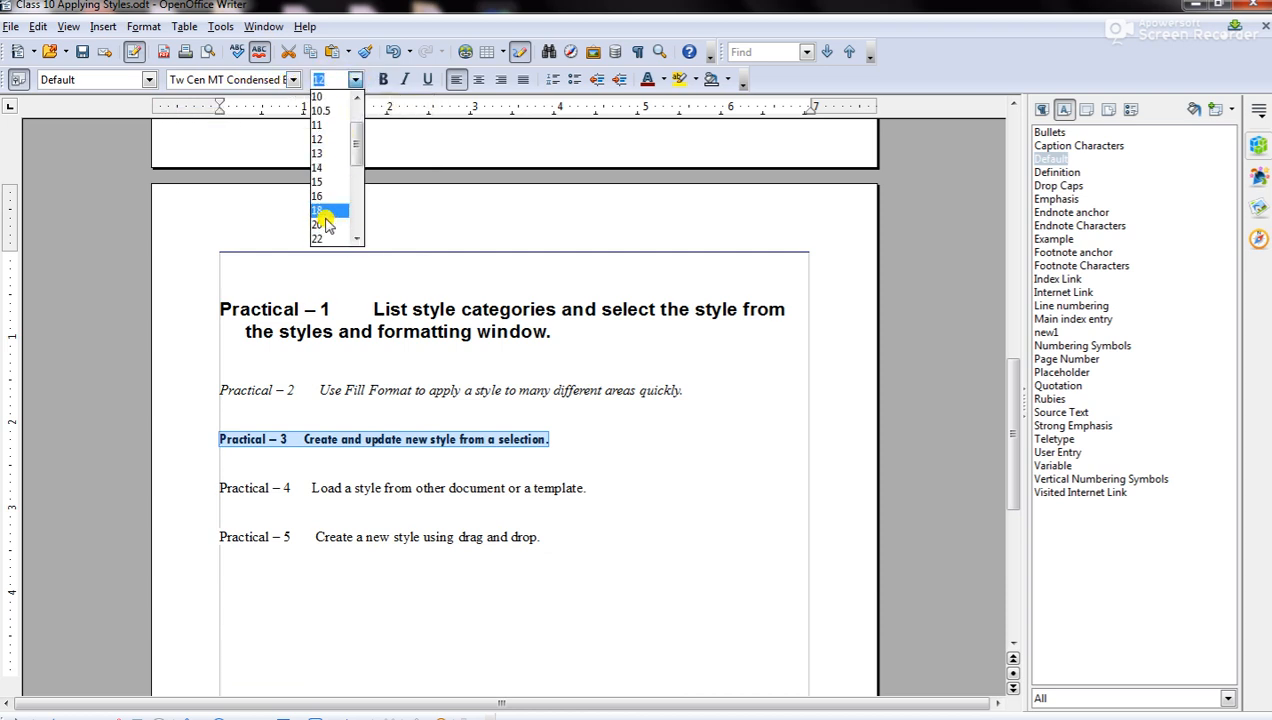
click(324, 236)
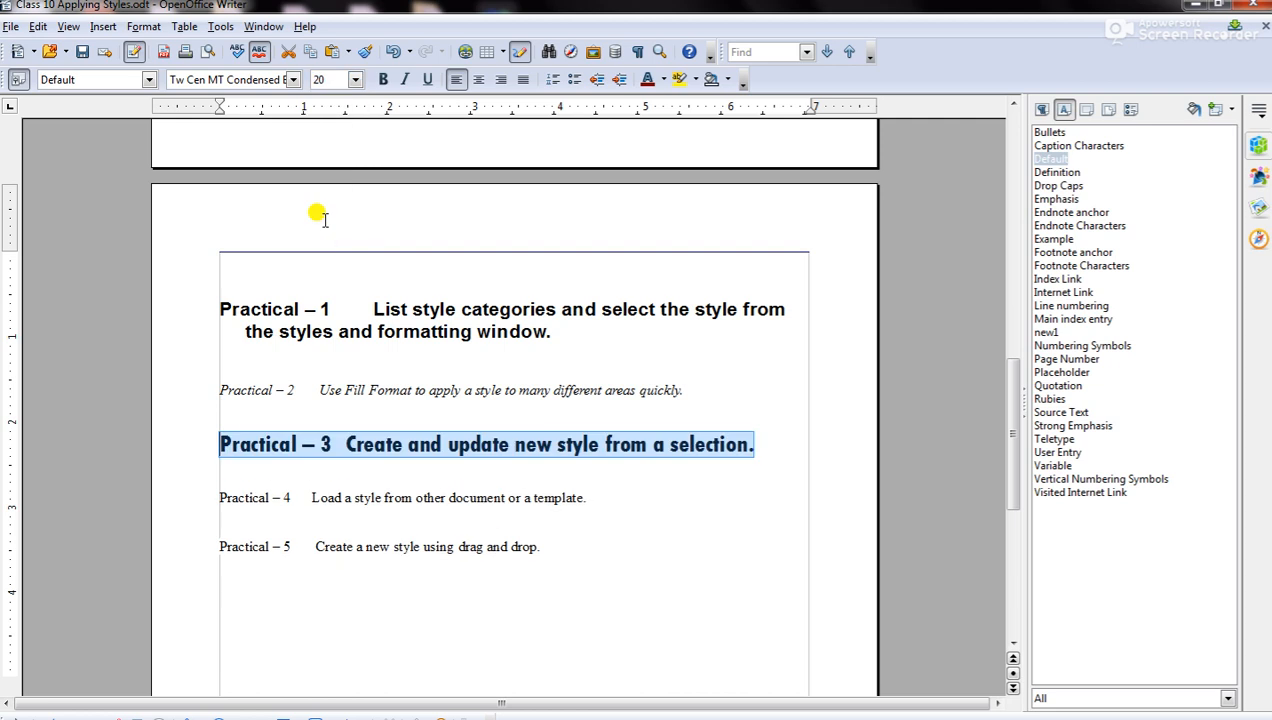
click(427, 80)
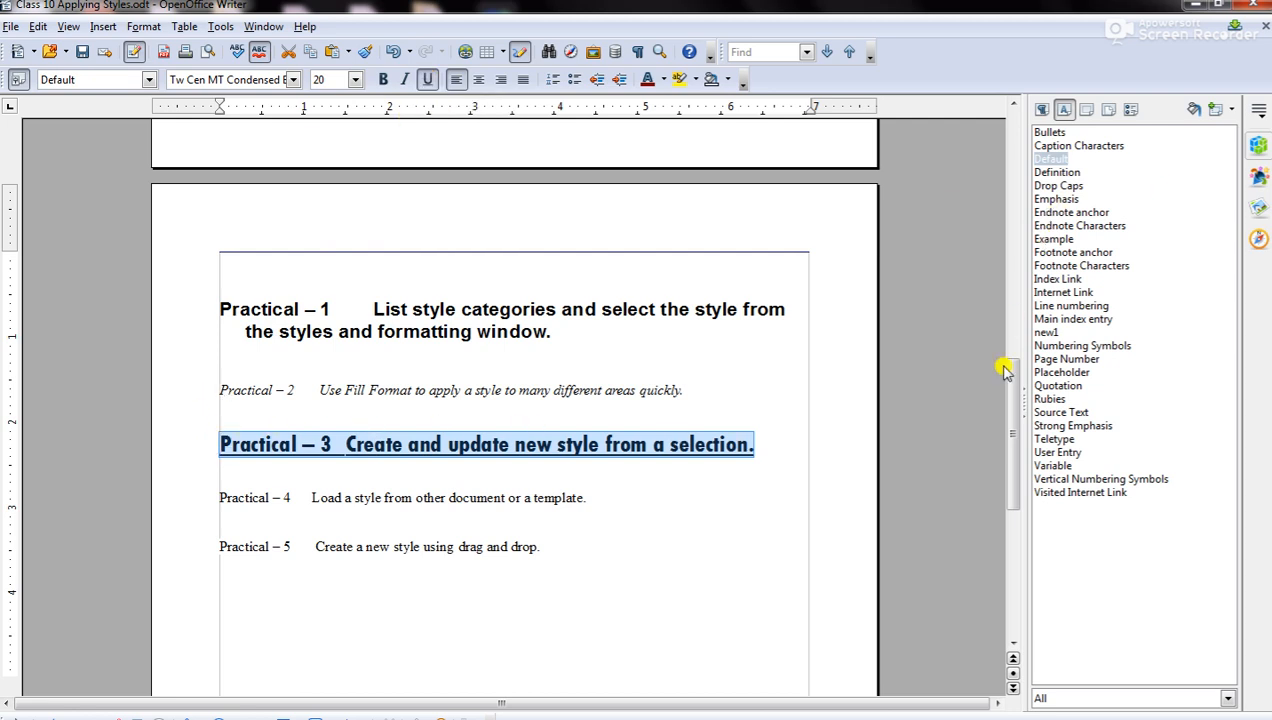
Create a character style named "new Style" from the formatted Practical – 3 line
drag(1012, 350, 1014, 185)
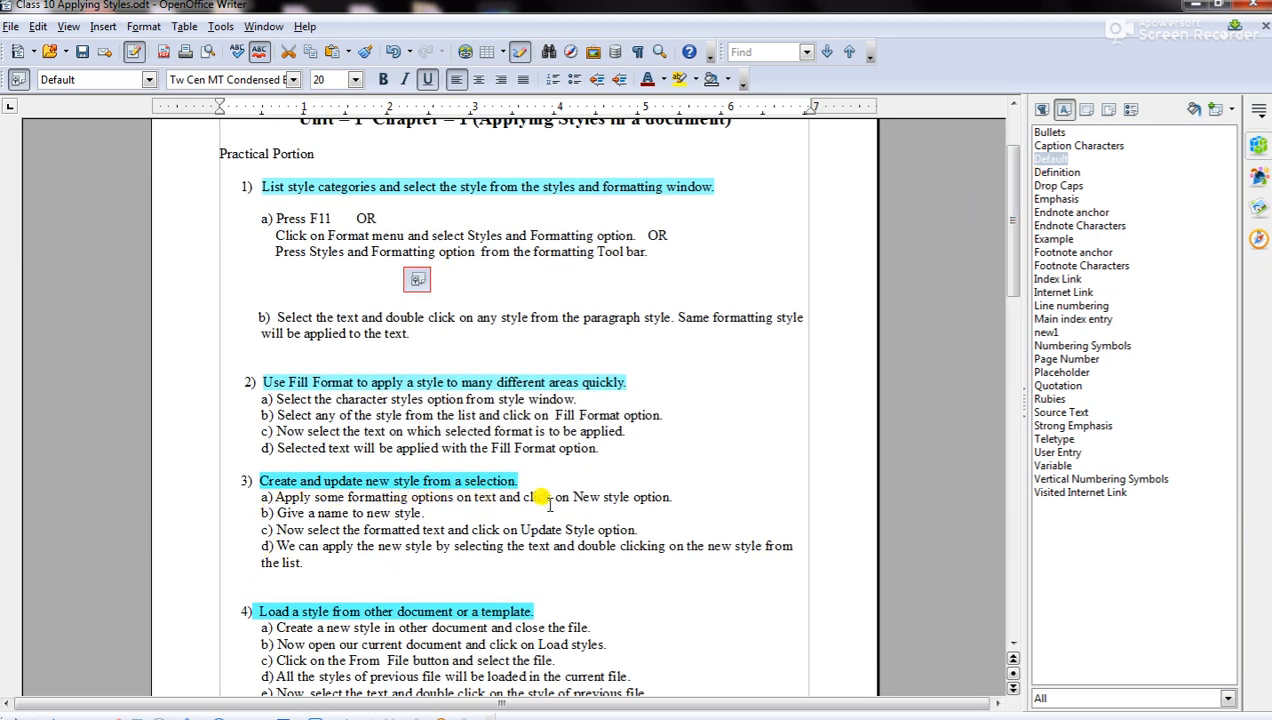
drag(1010, 240, 1000, 448)
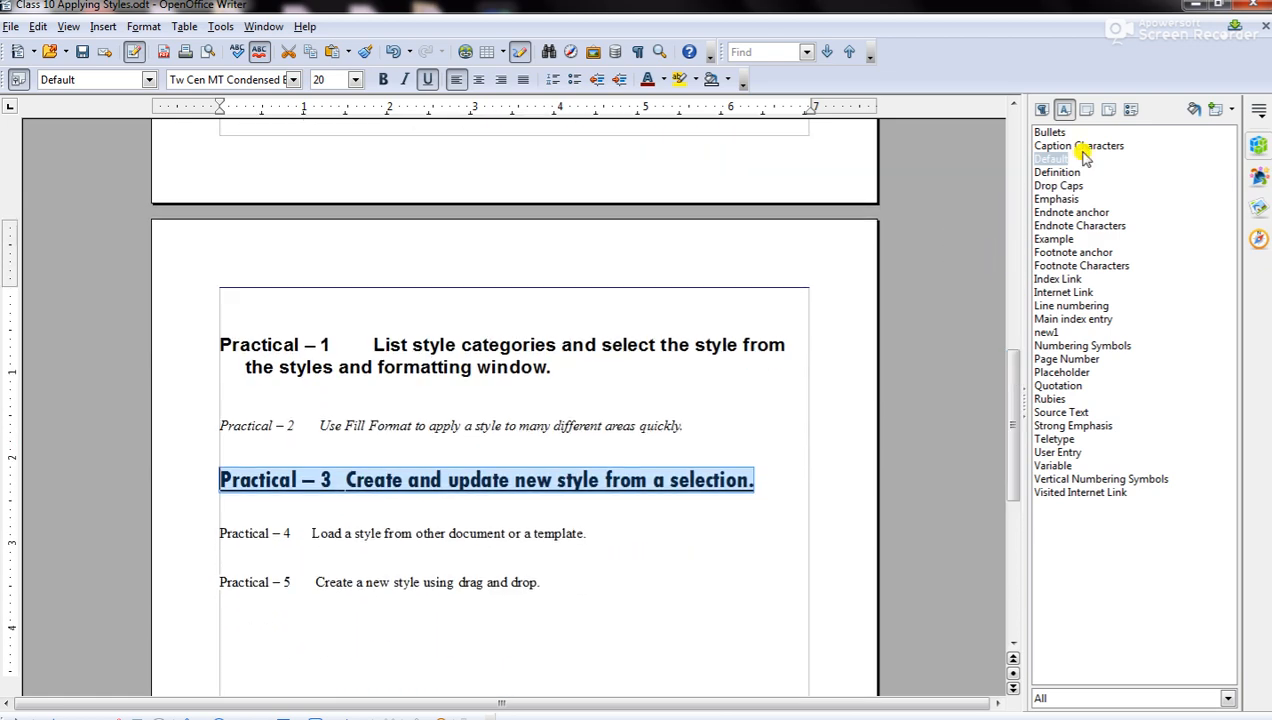
click(1218, 108)
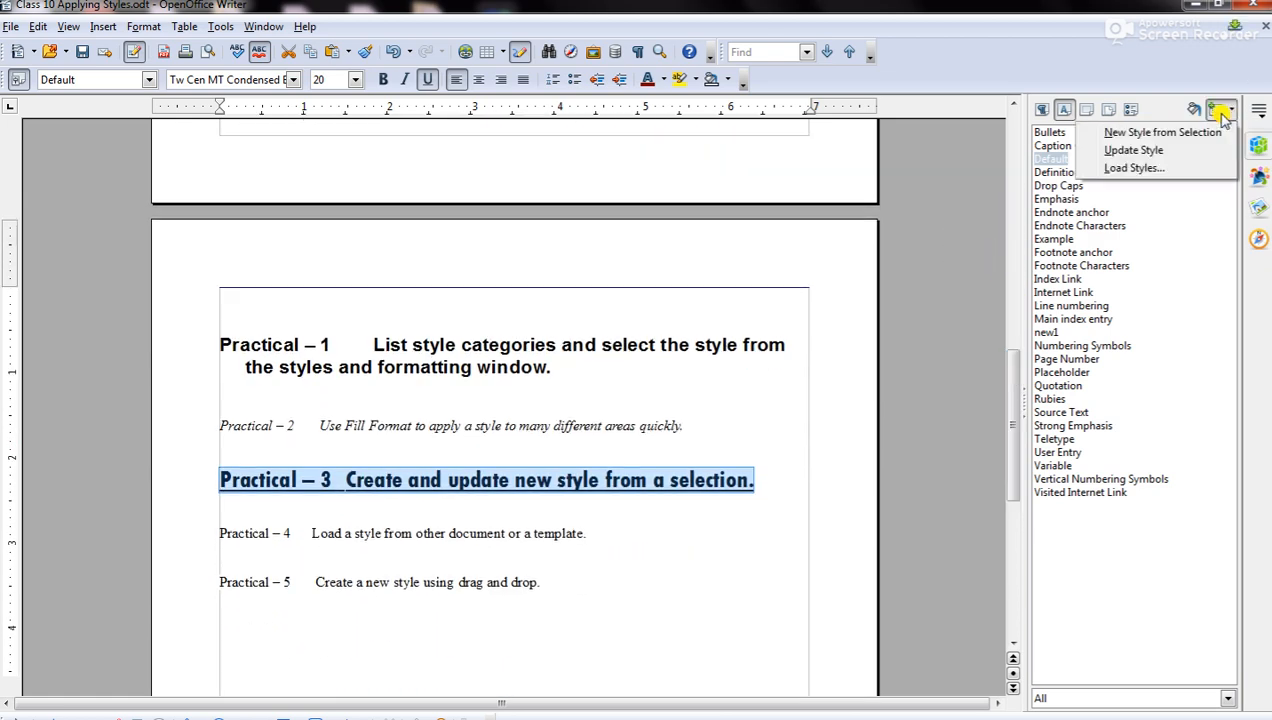
click(1152, 136)
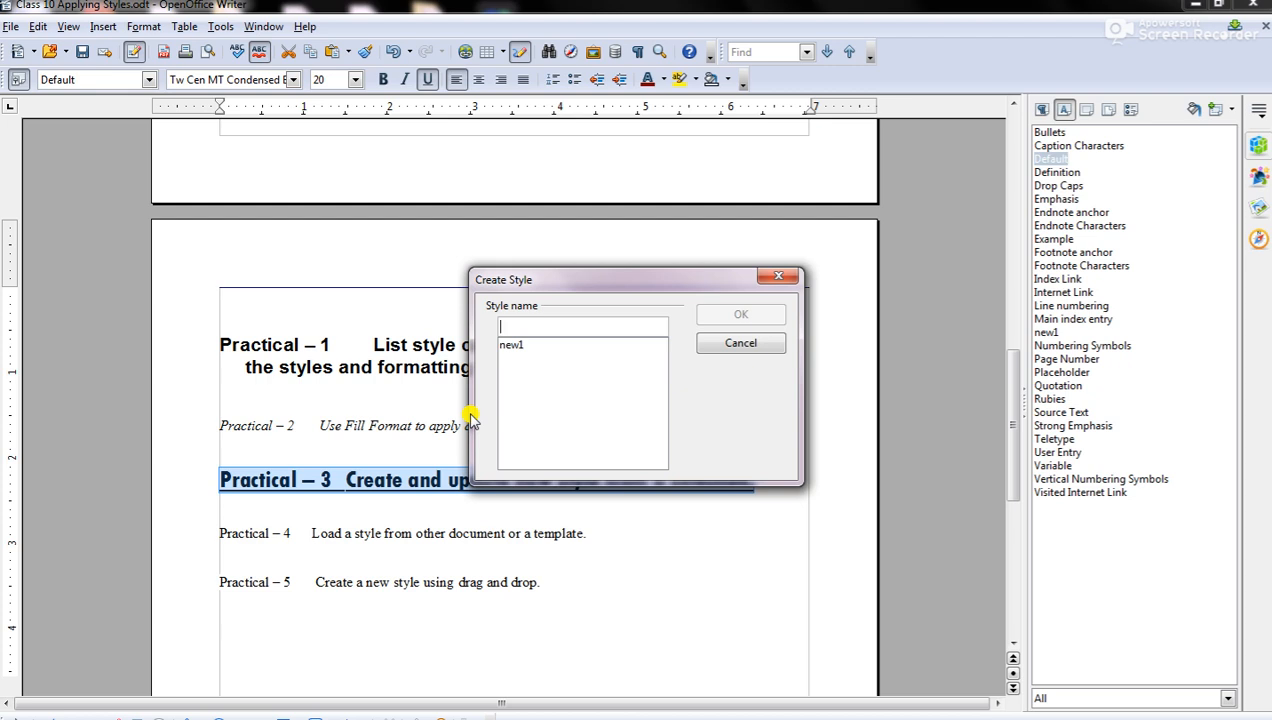
text(n)
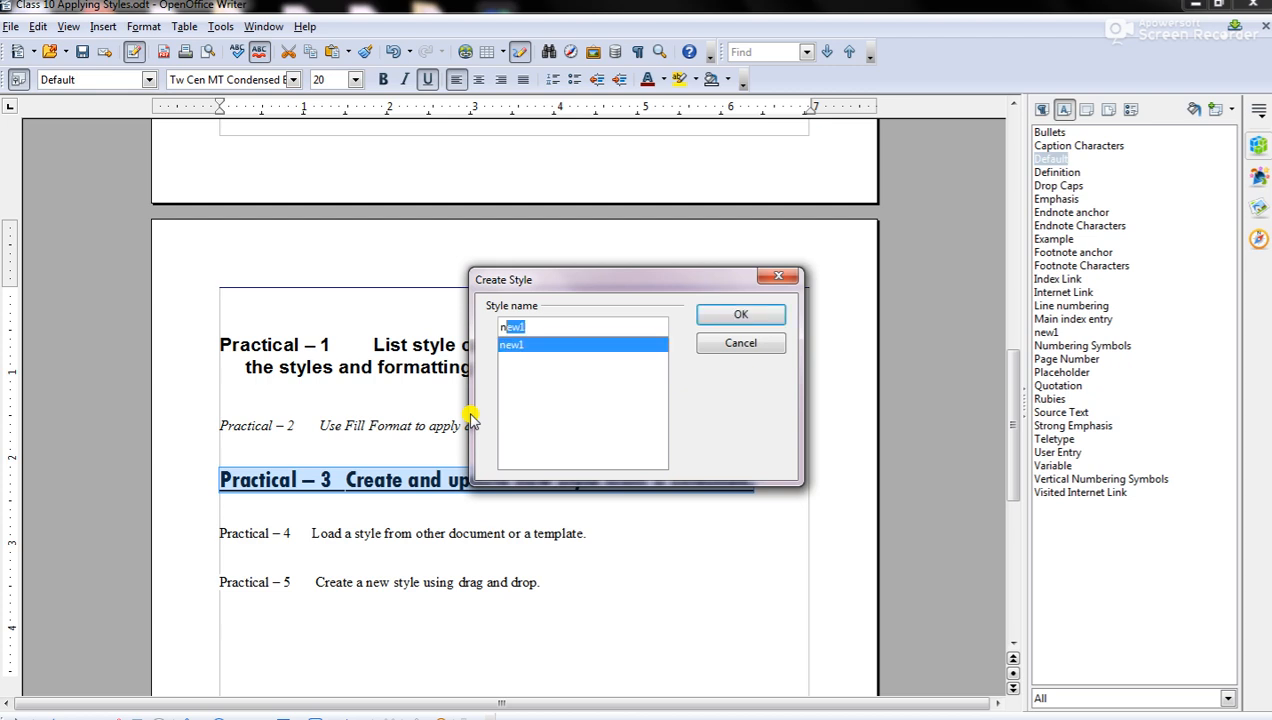
key(Delete)
key(BackSpace)
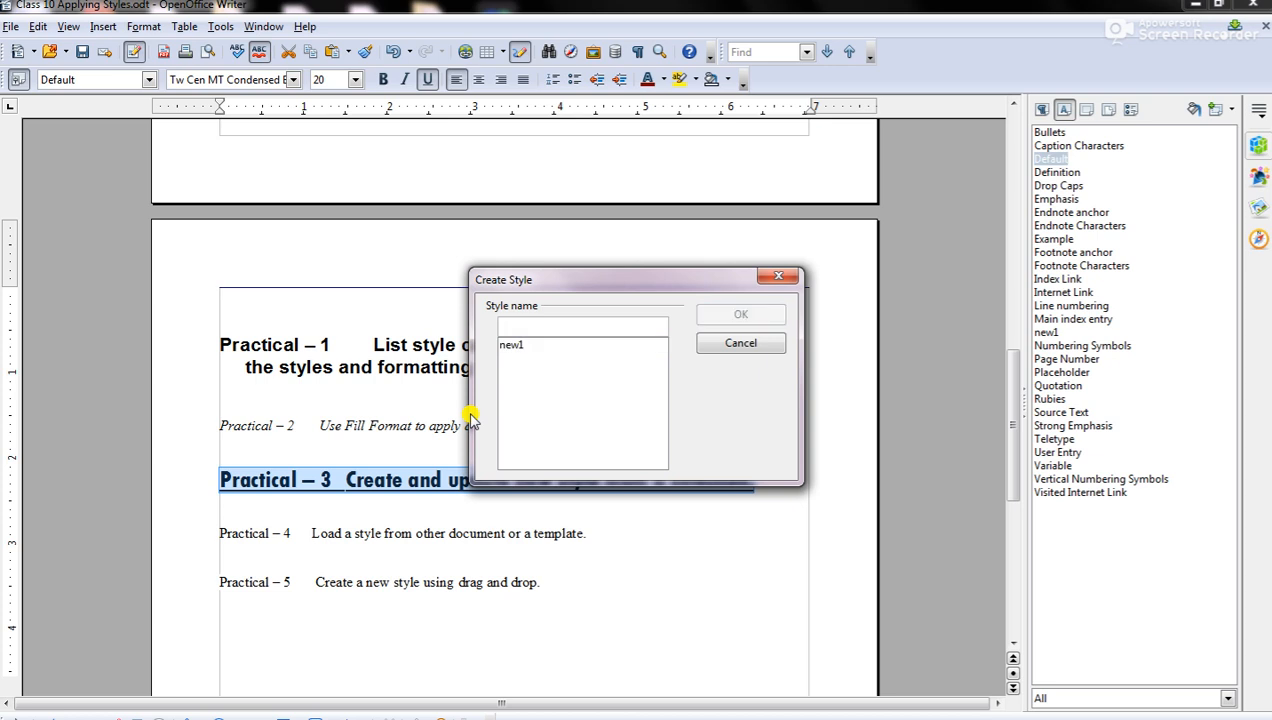
text(new Style)
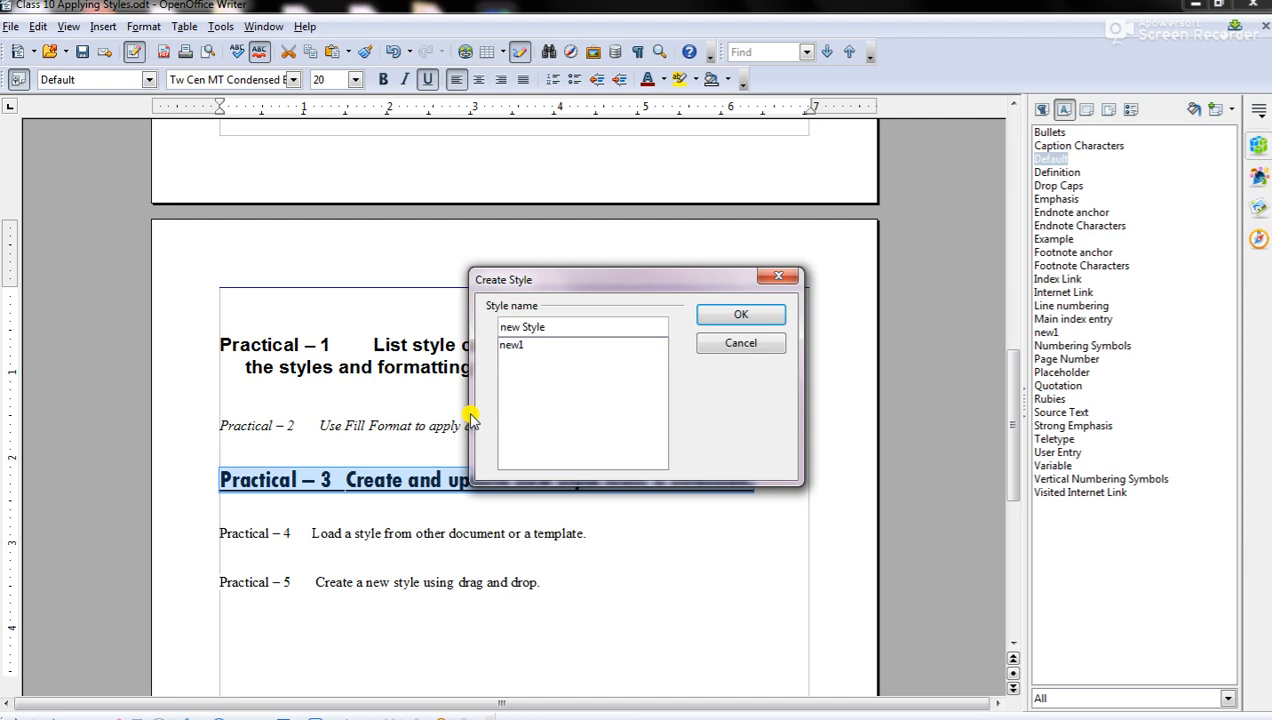
click(755, 318)
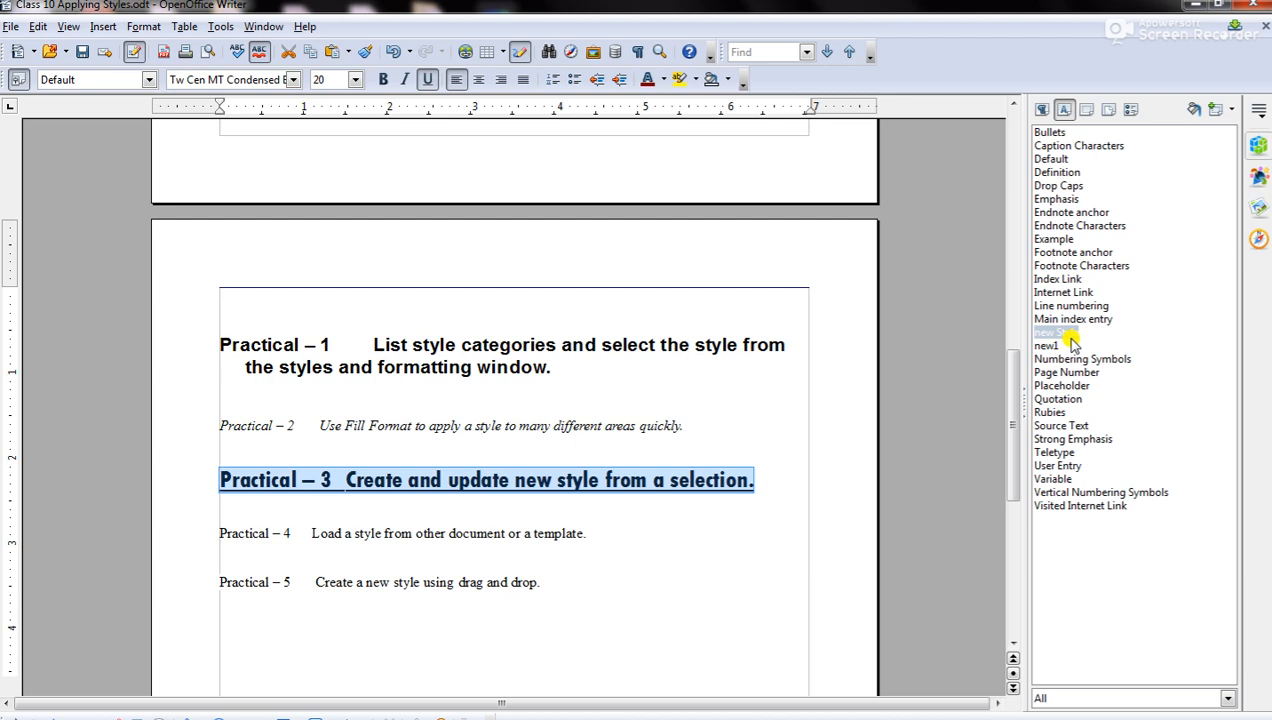
Update the "new Style" character style from the selected Practical – 3 line
drag(1014, 356, 1016, 252)
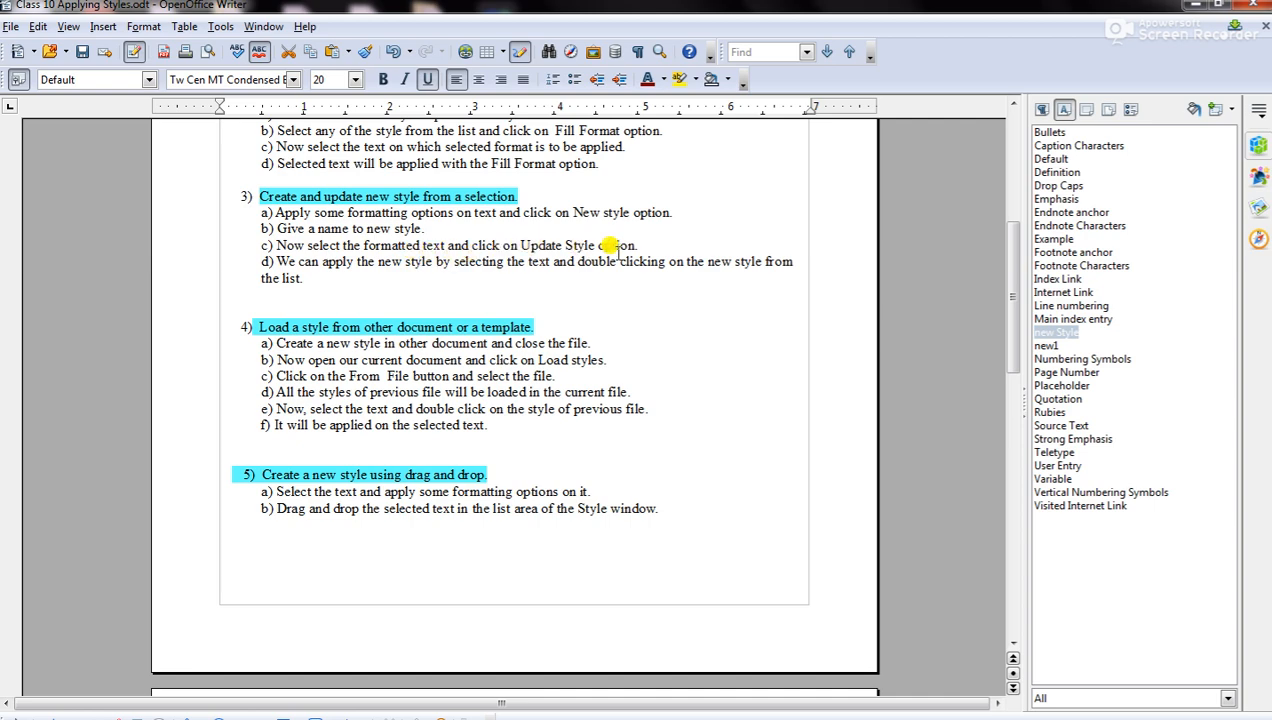
drag(1014, 278, 925, 420)
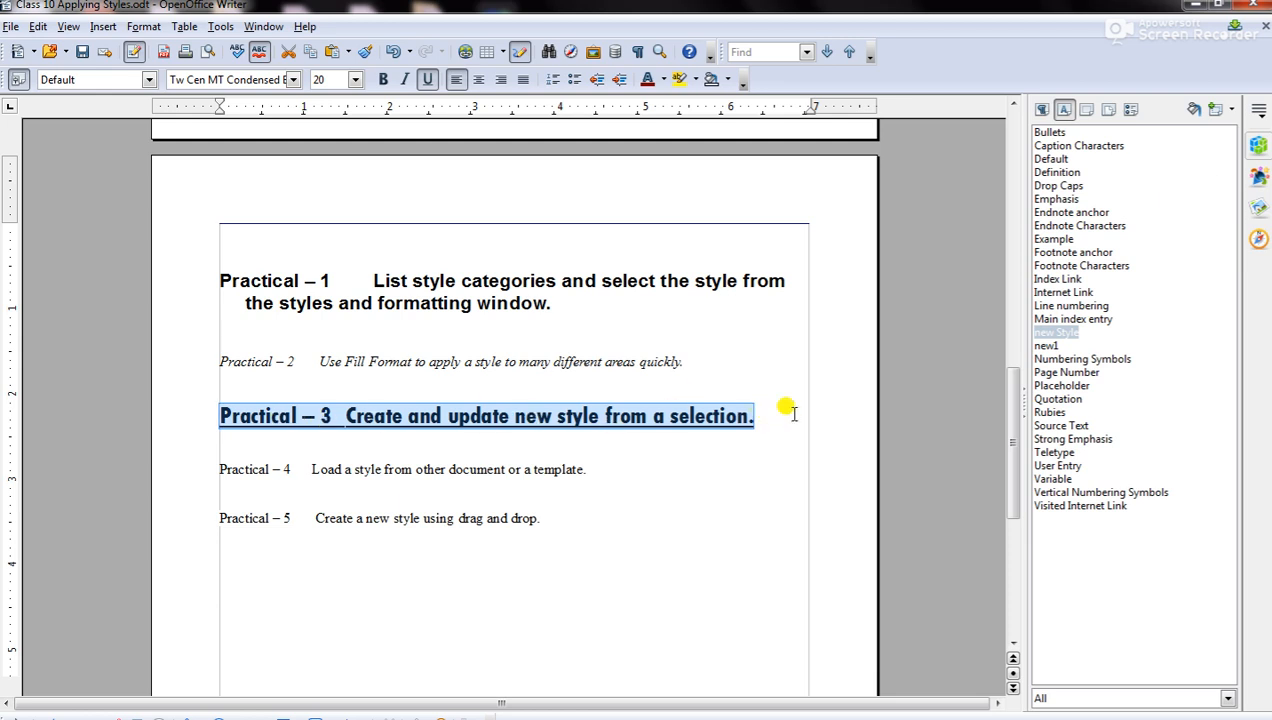
click(1233, 116)
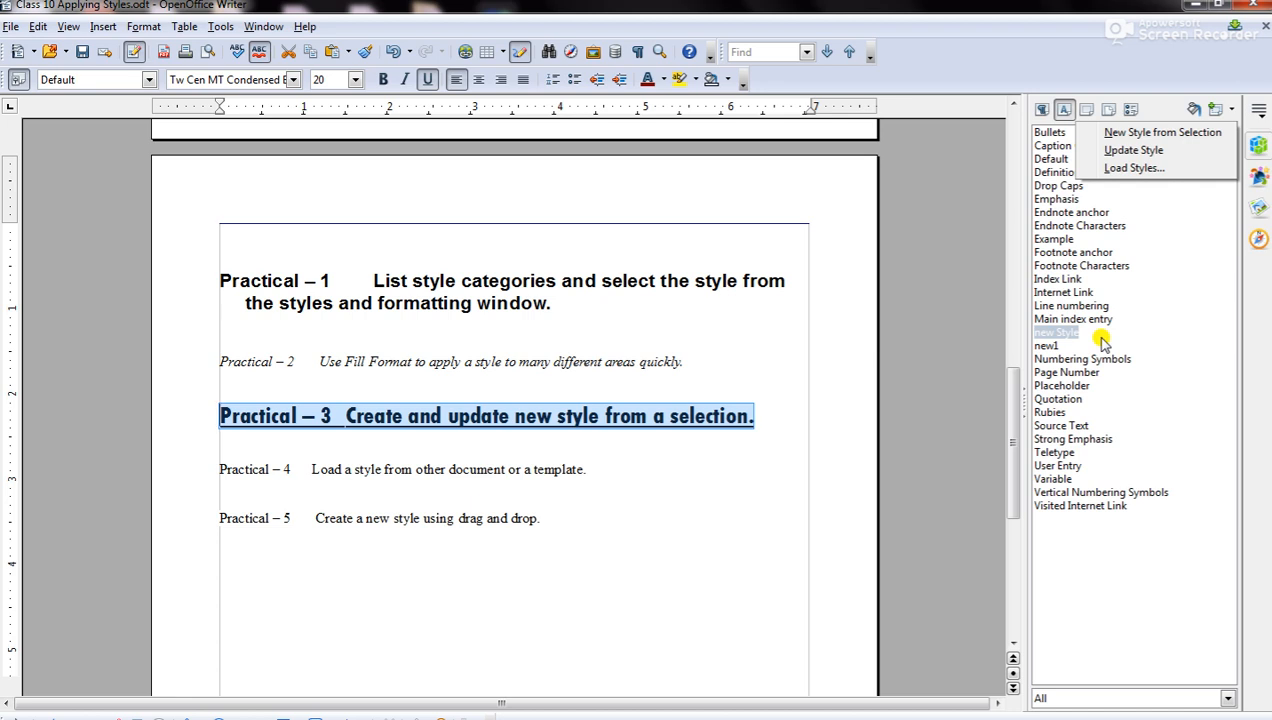
click(1140, 150)
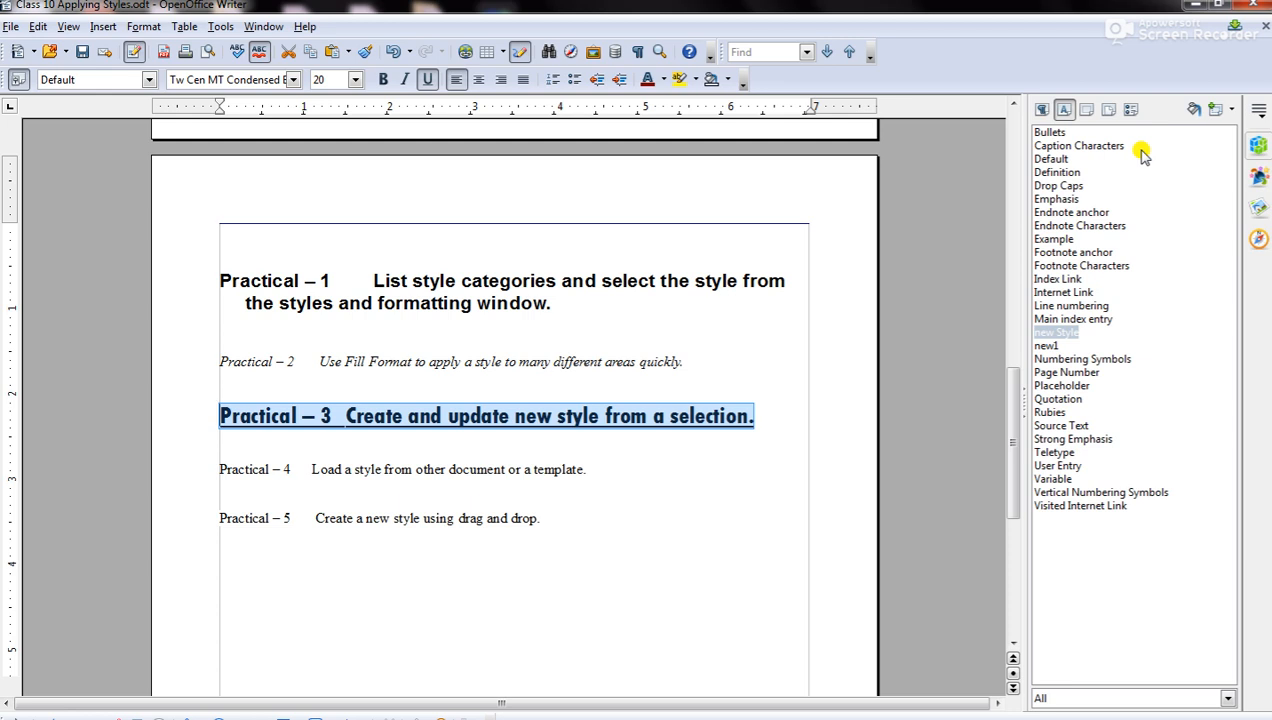
Try the "new Style" character style on the Practical – 5 line and undo it
click(645, 530)
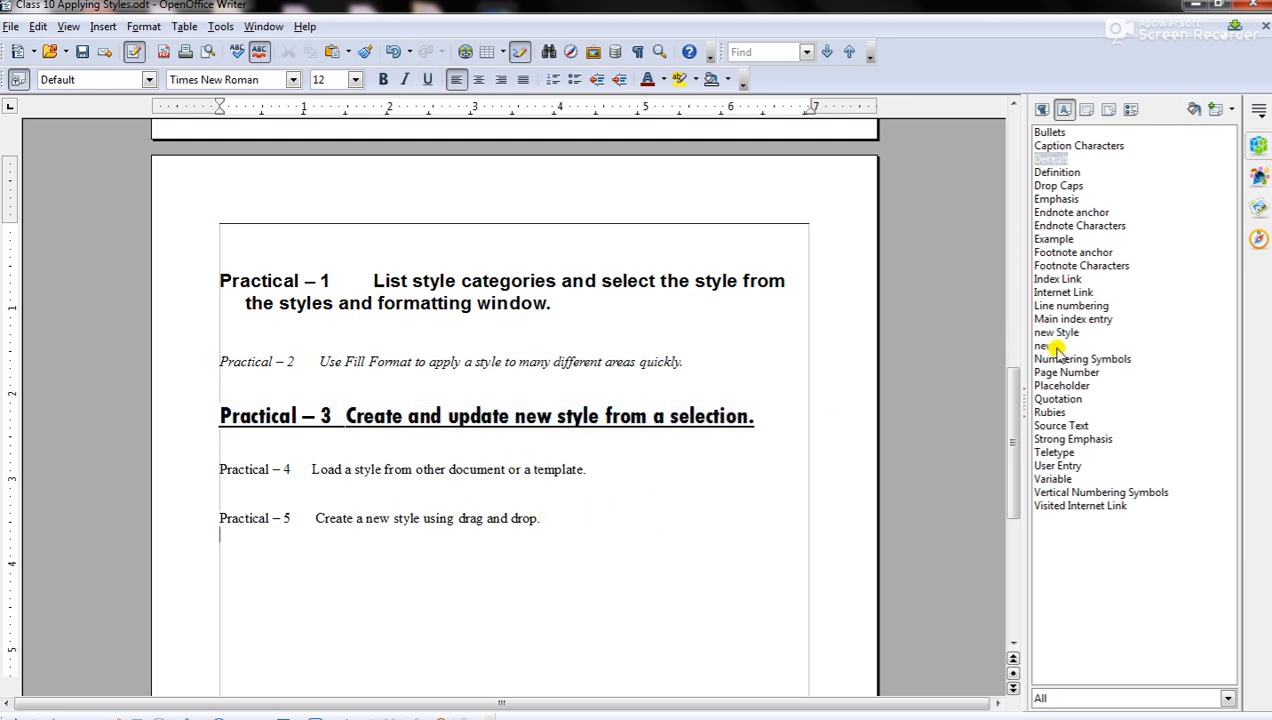
drag(551, 514, 210, 515)
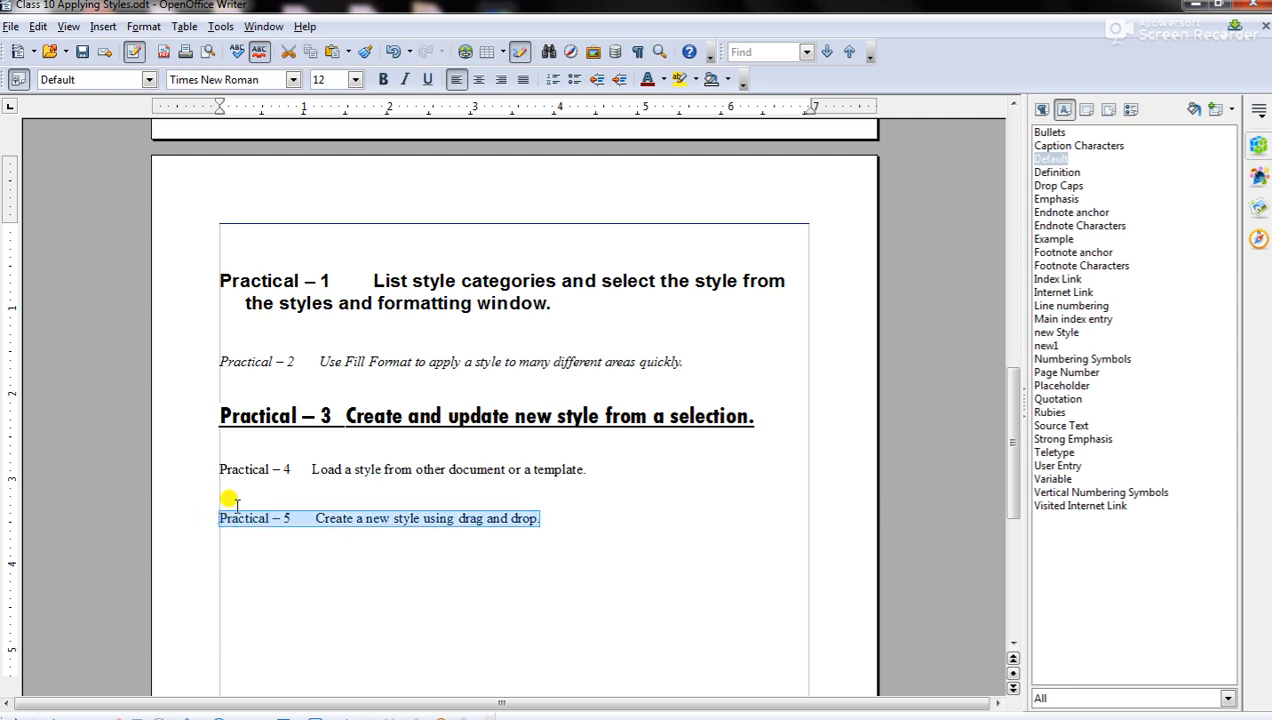
double_click(1068, 333)
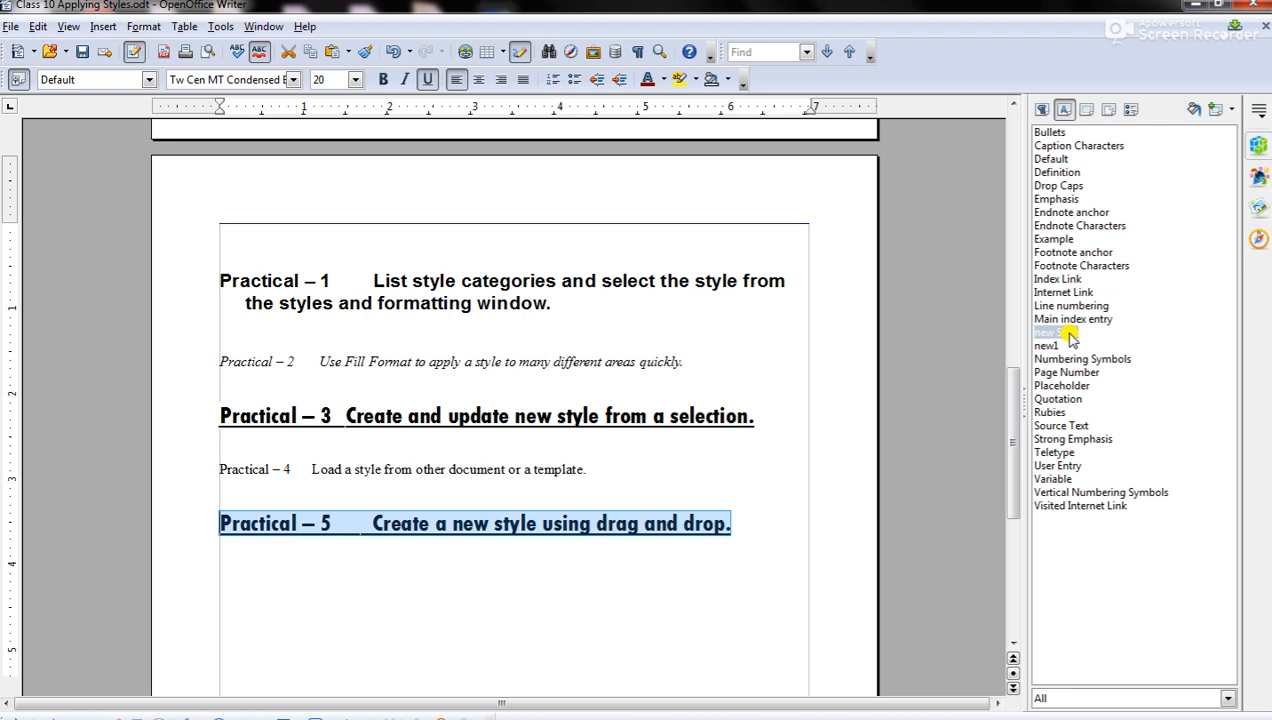
key(ctrl+z)
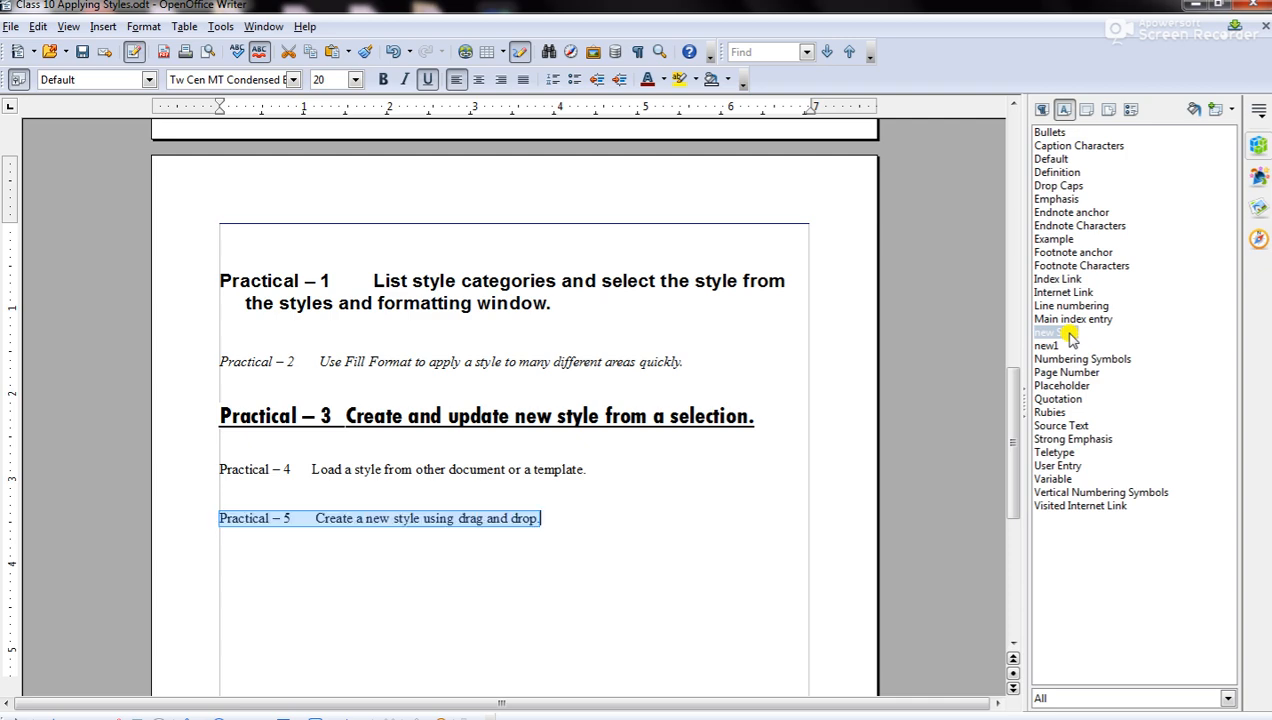
Create a new text document containing the sentence "This is my new file."
drag(1015, 440, 1013, 300)
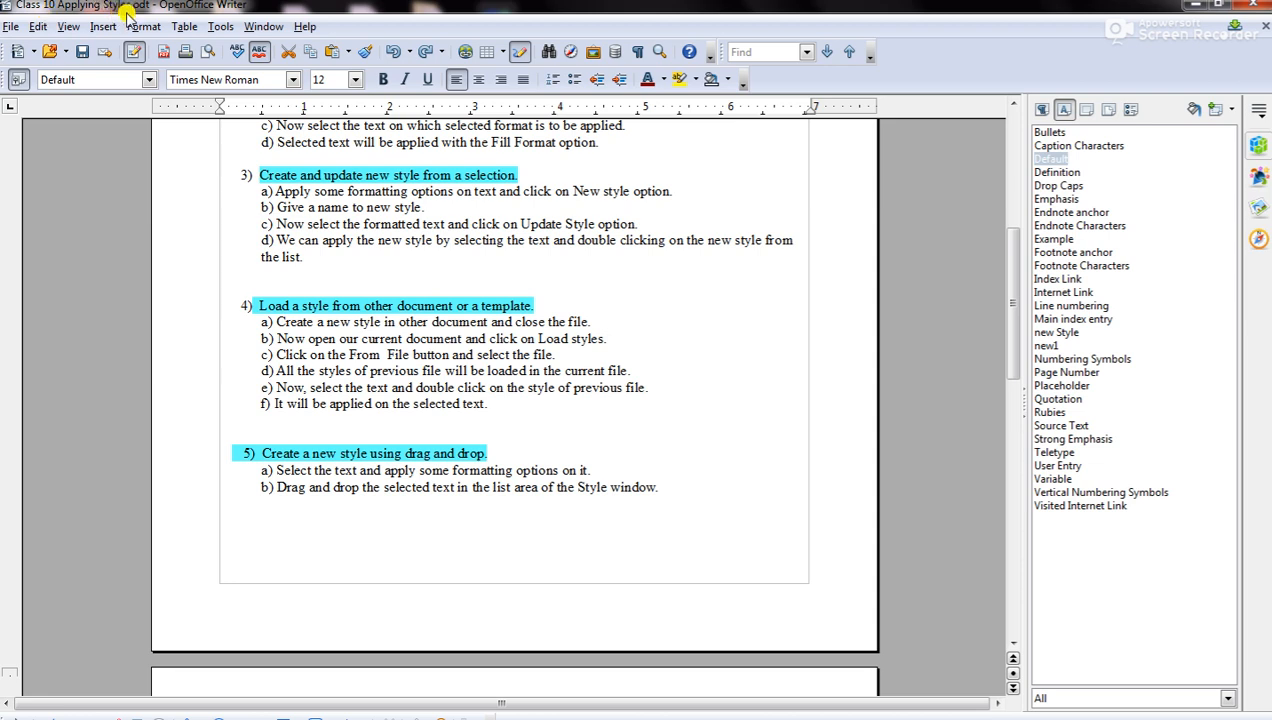
click(12, 28)
mouse_move(45, 50)
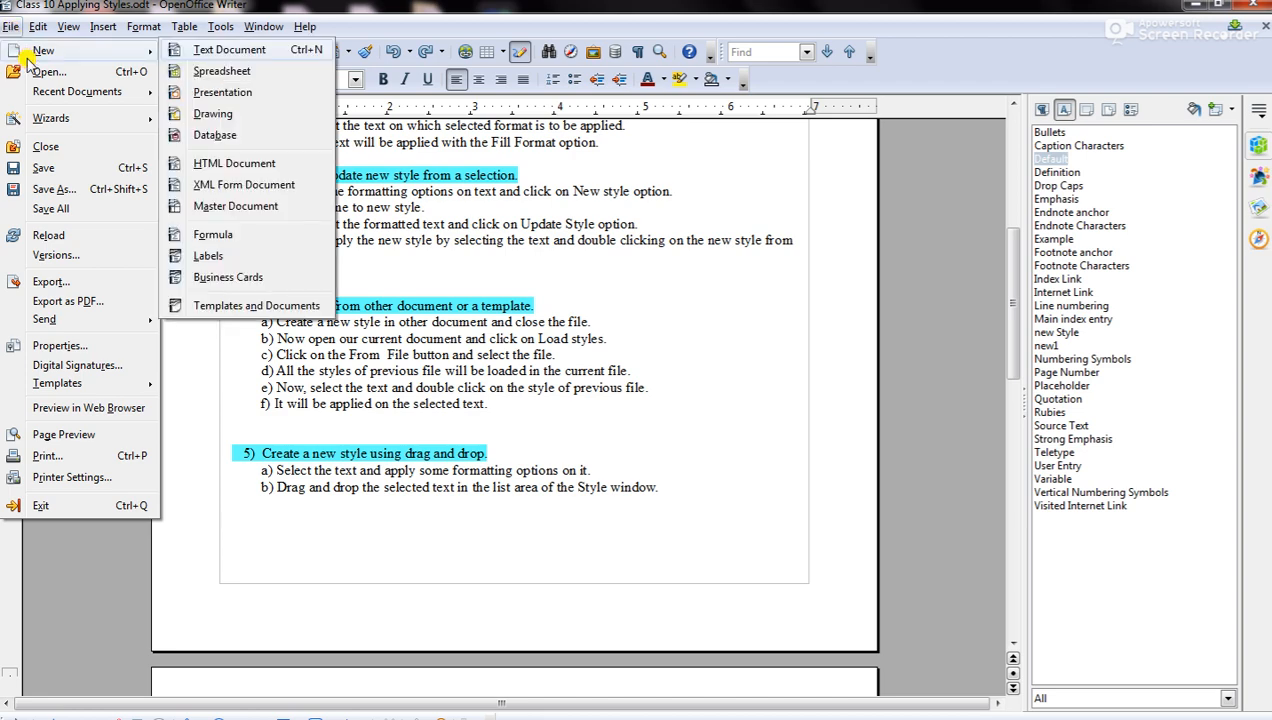
click(222, 48)
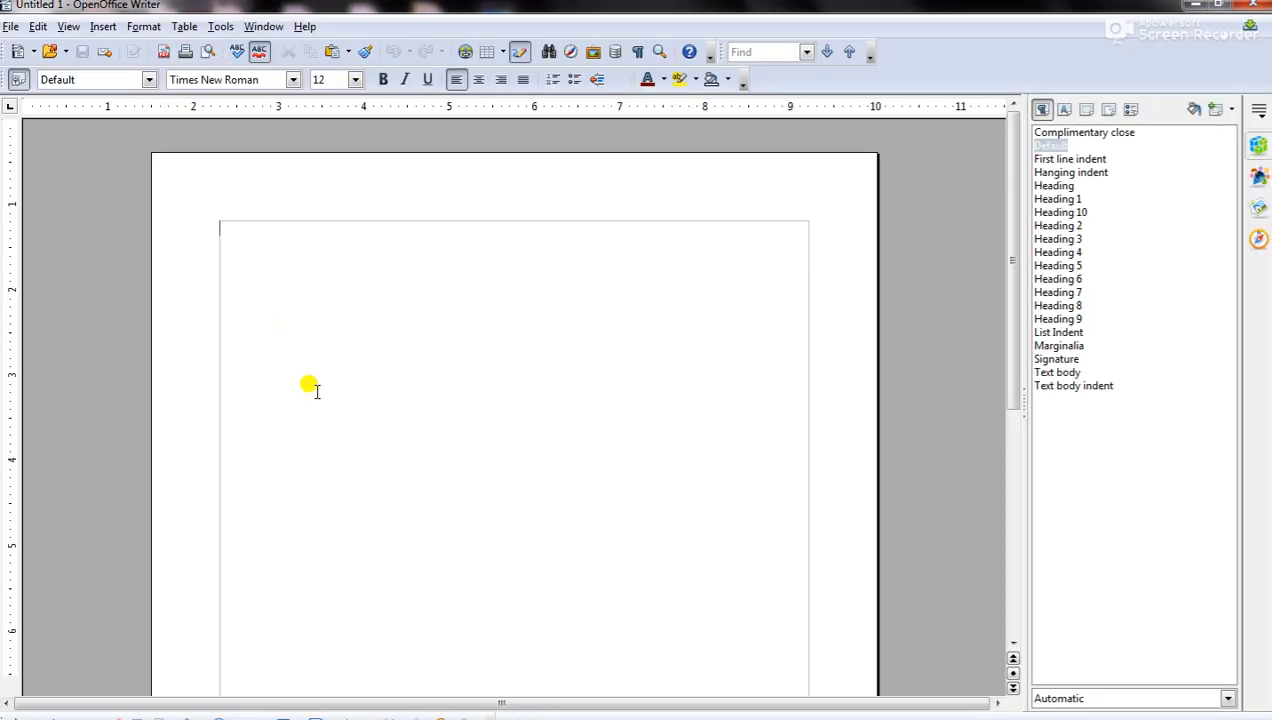
text(T)
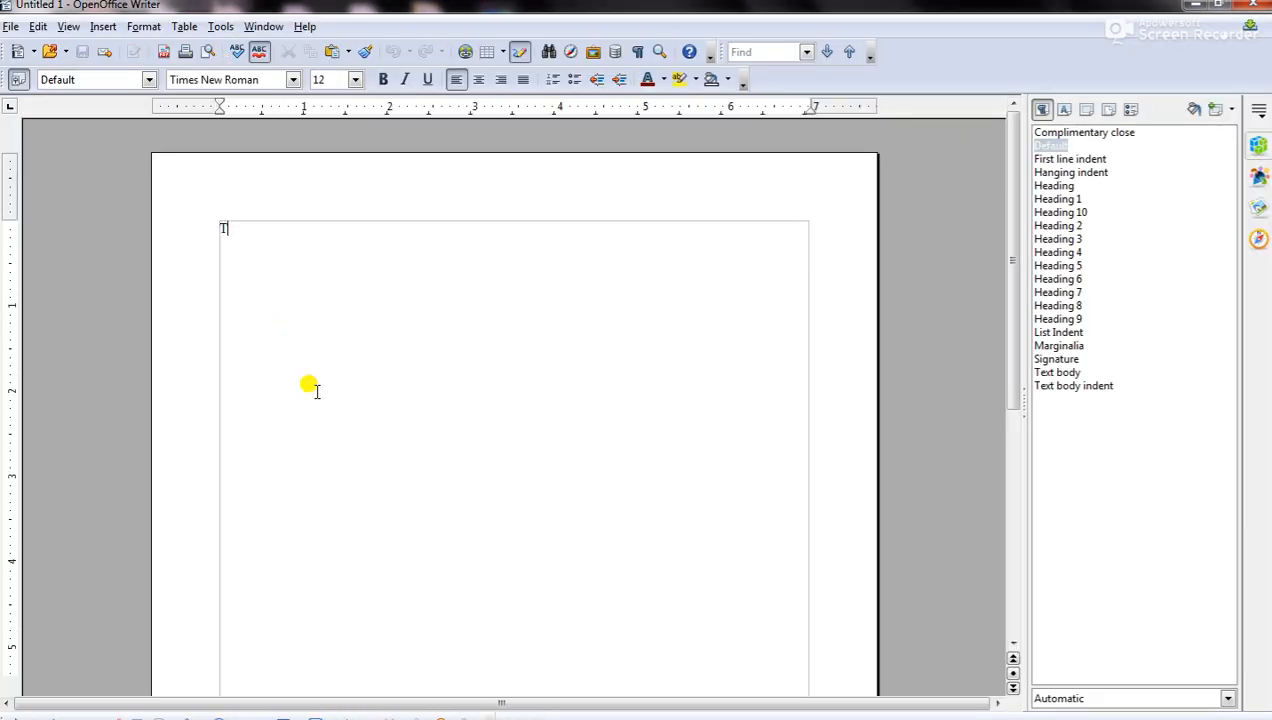
text(his is my)
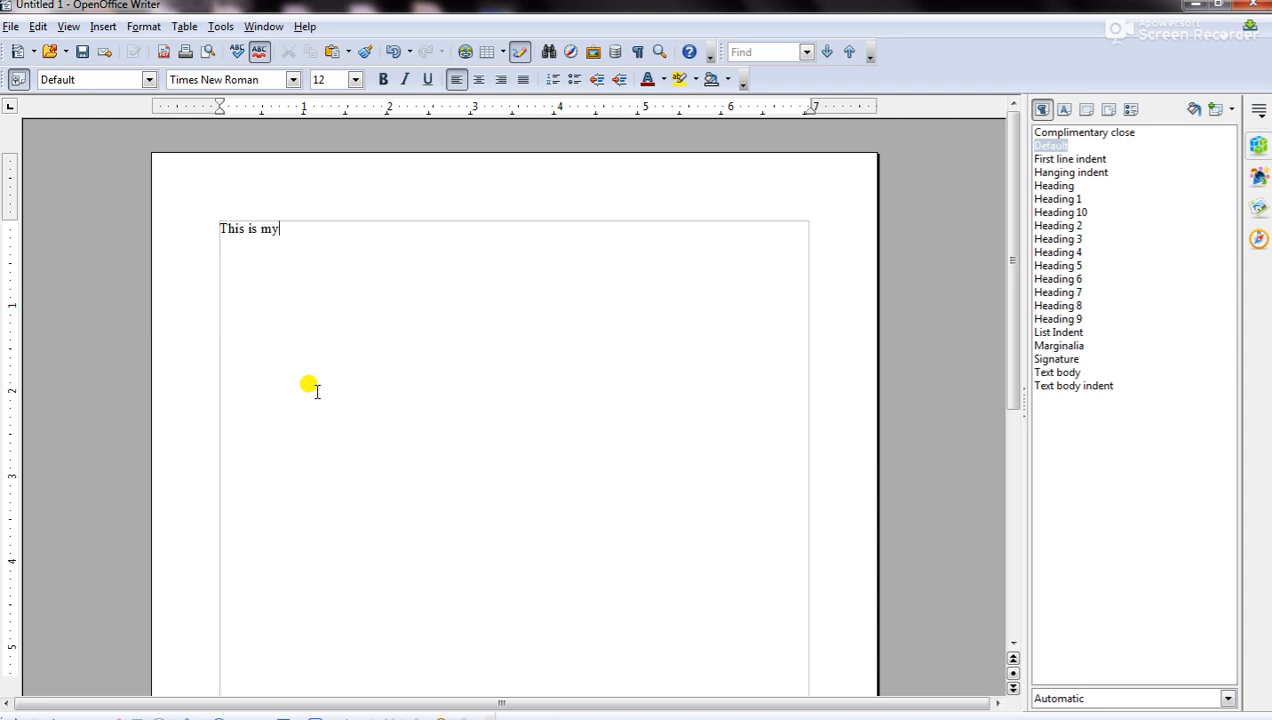
text( new file.)
Format the whole sentence "This is my new file." in Viner Hand ITC, size 28, bold and italic
key(ctrl+a)
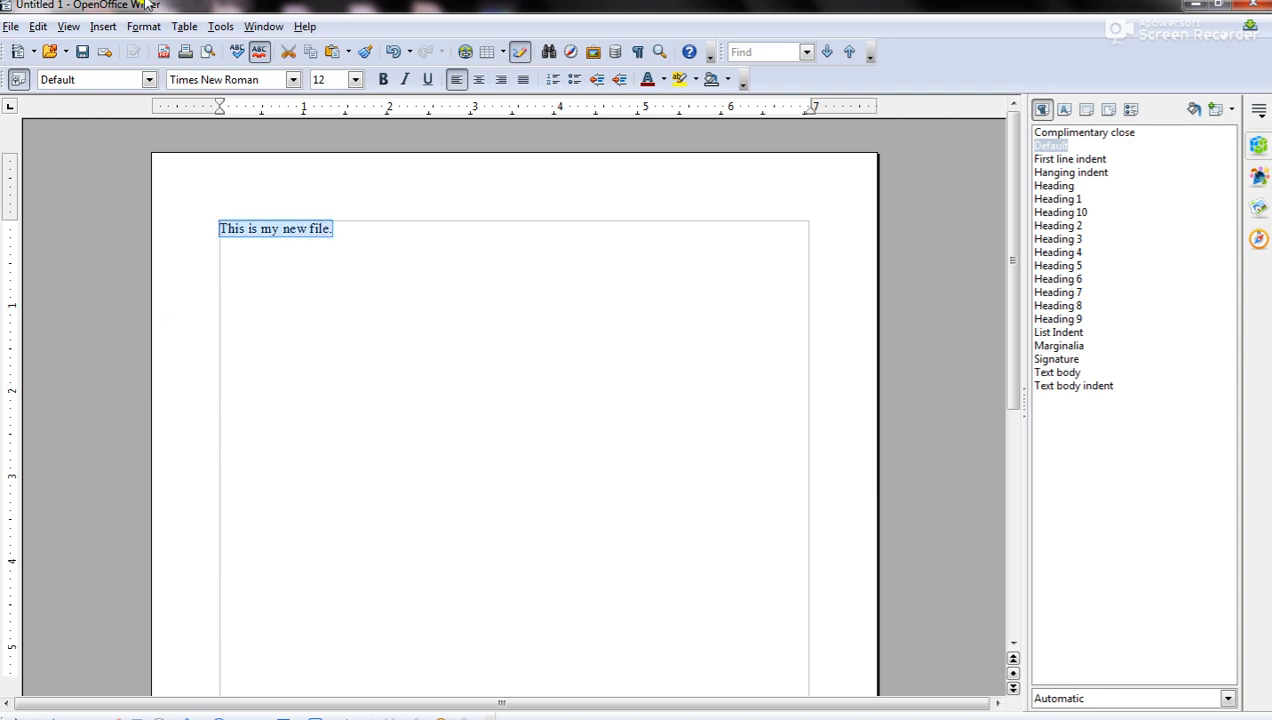
click(294, 82)
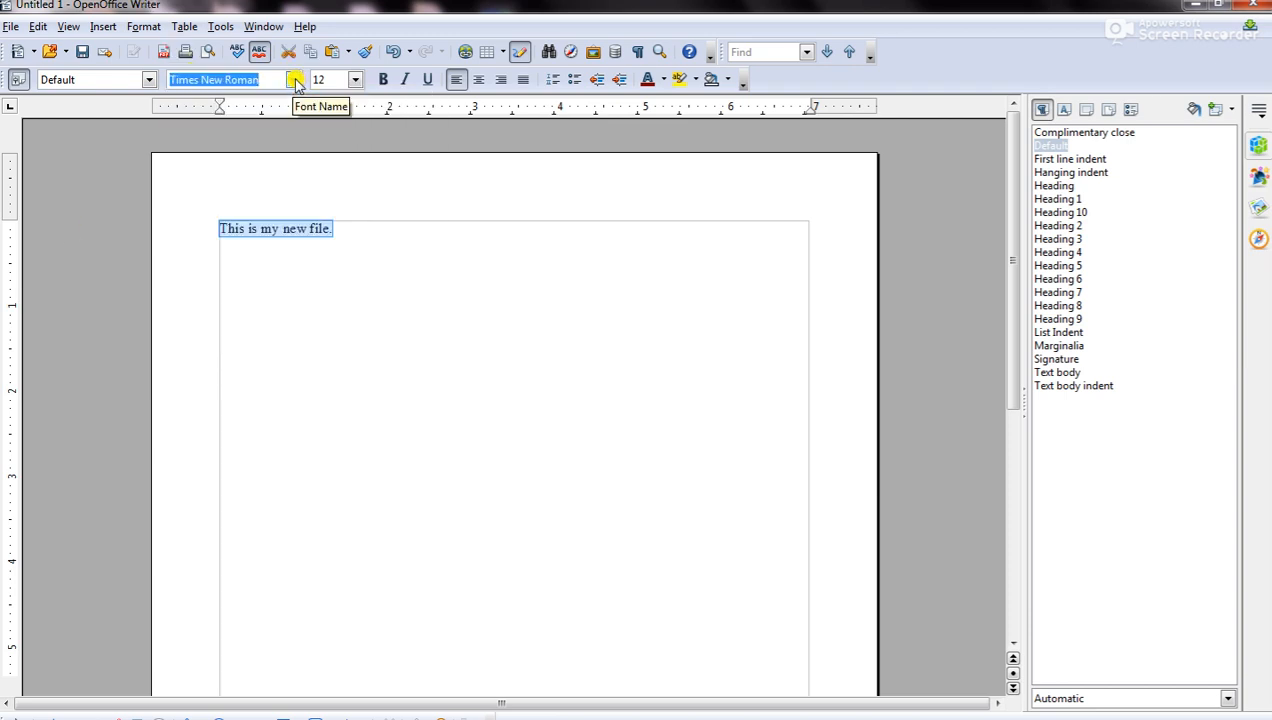
click(295, 80)
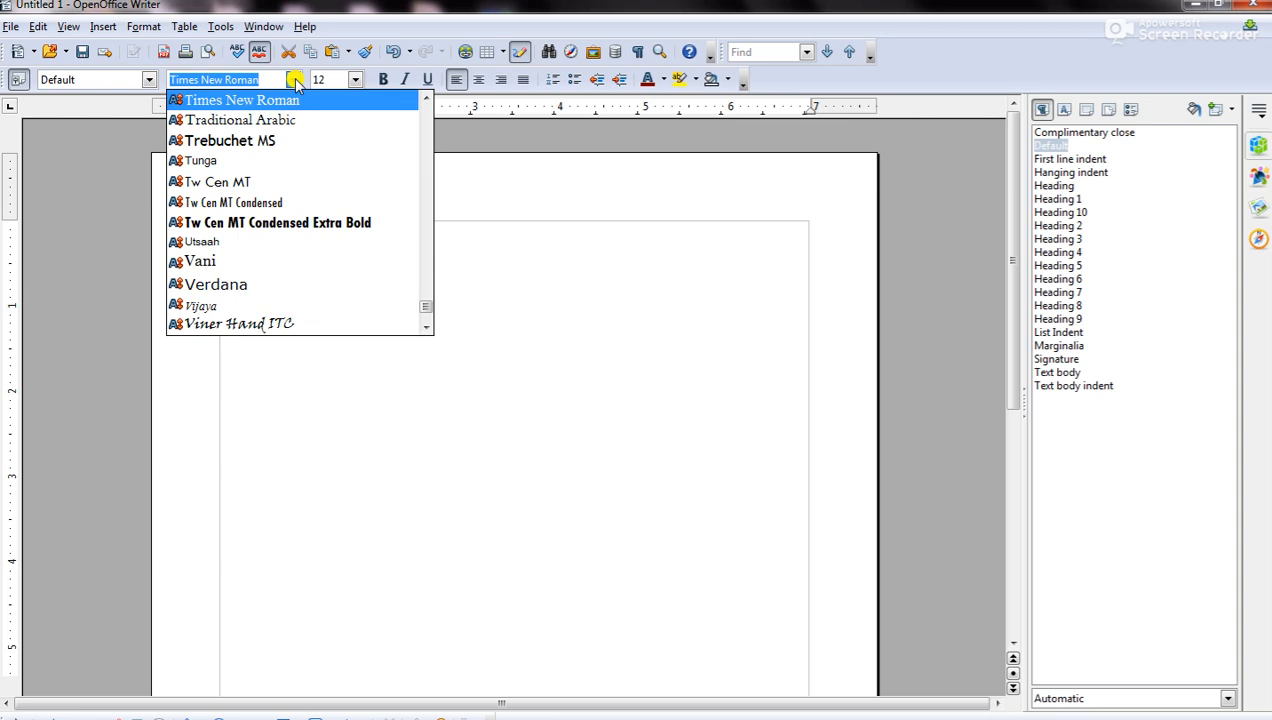
click(252, 326)
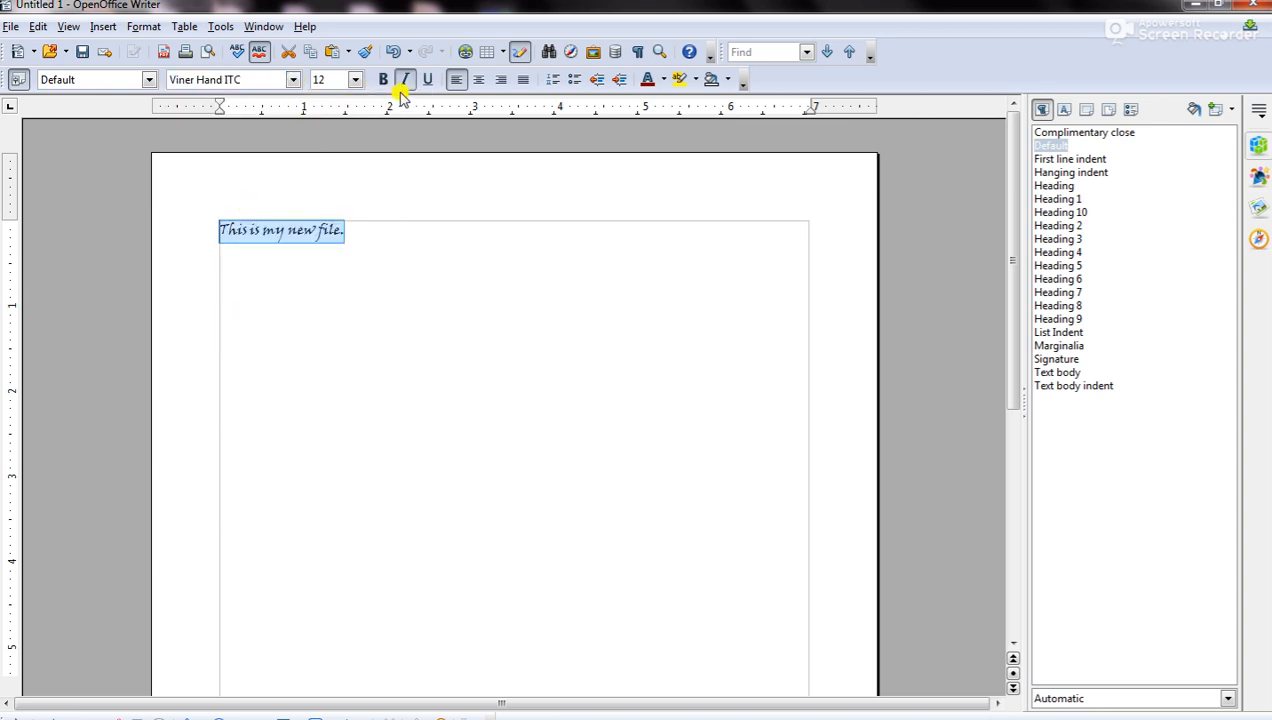
click(355, 80)
scroll(352, 238, down, 3)
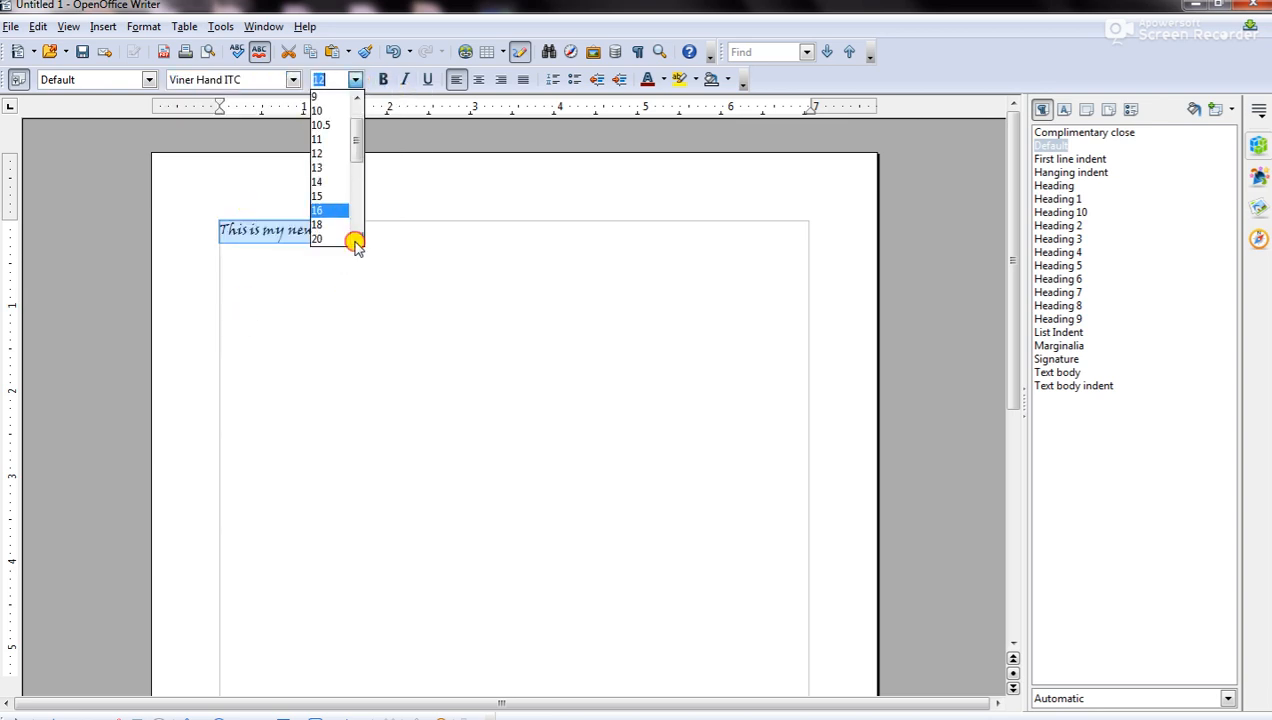
click(327, 208)
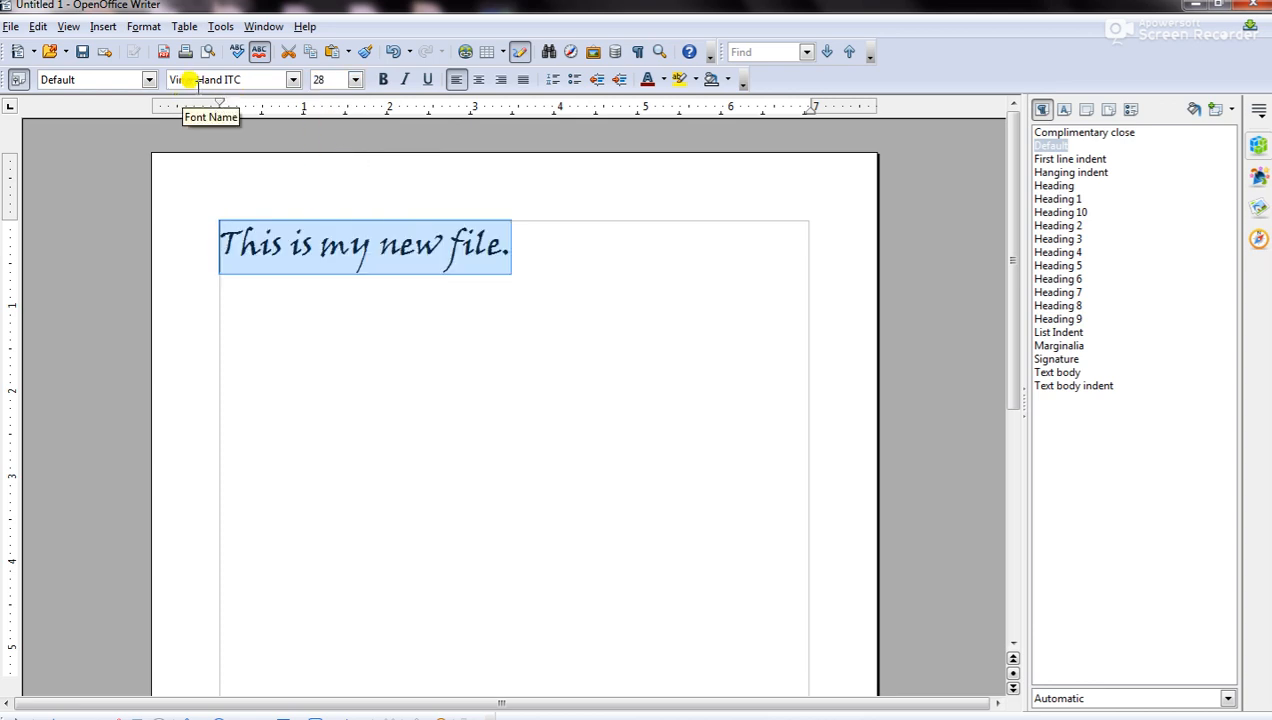
click(394, 74)
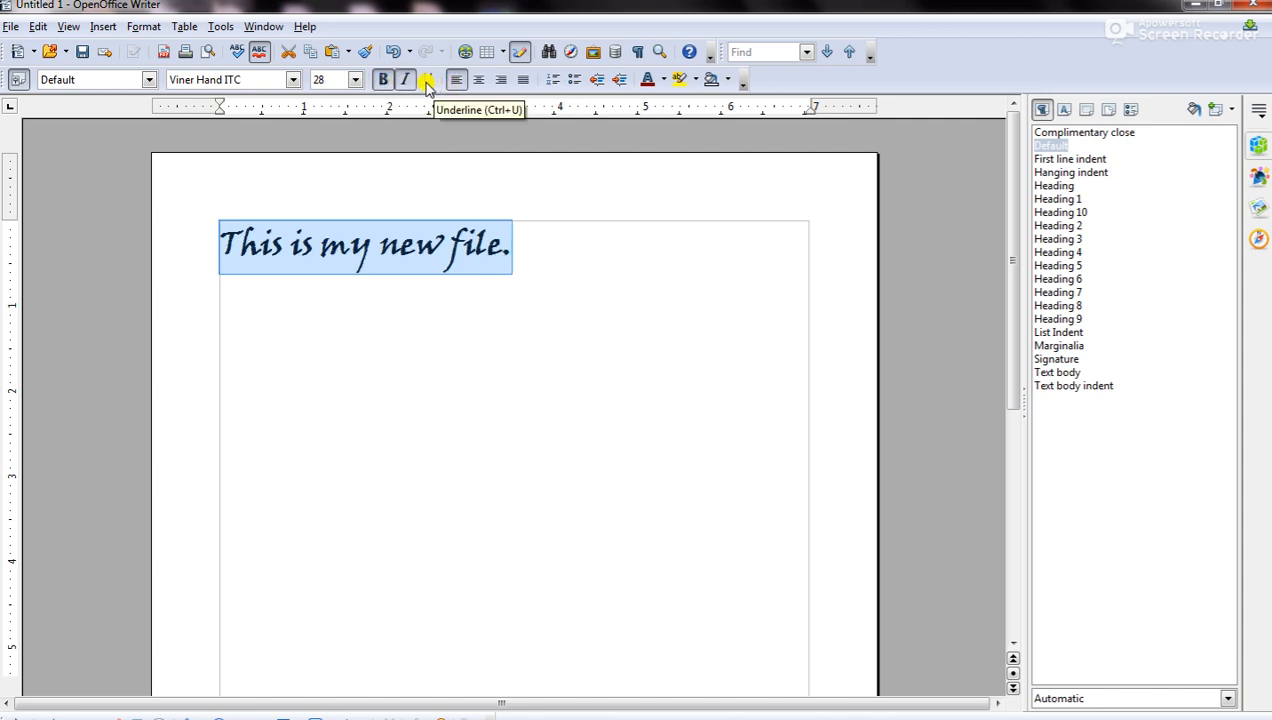
click(408, 80)
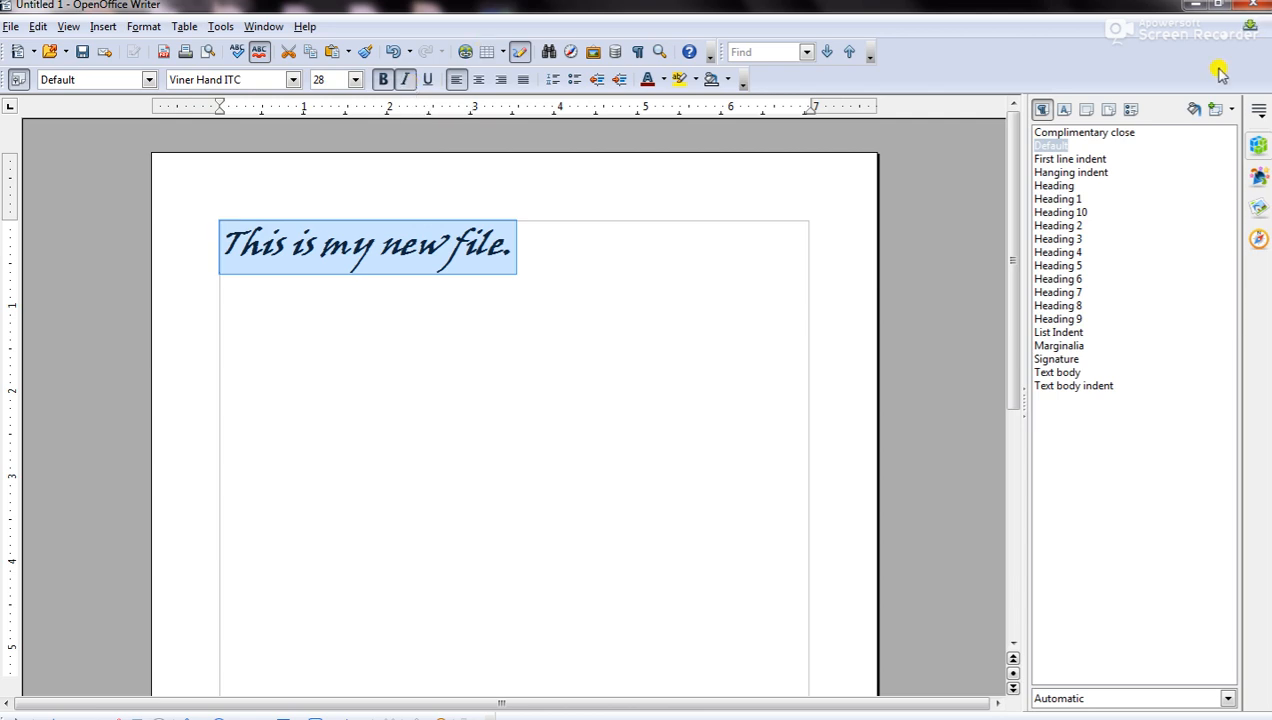
Create a paragraph style named "Style1" from the formatted sentence
click(1224, 113)
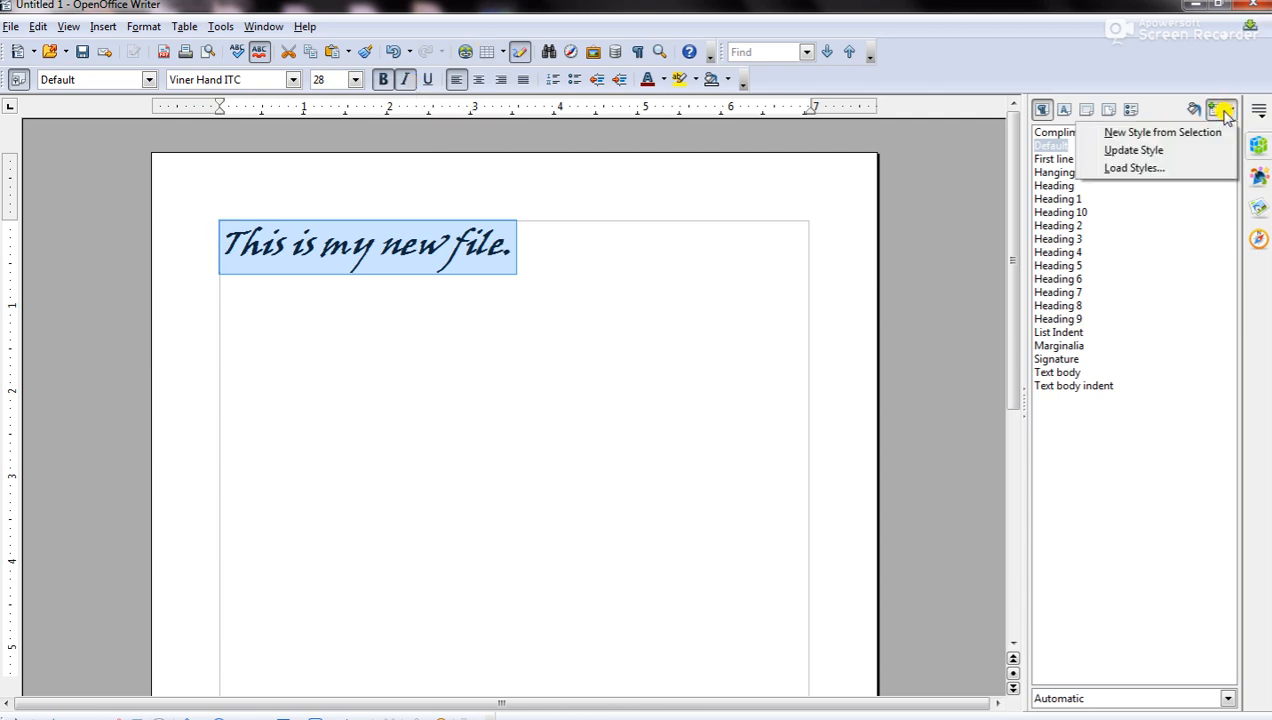
click(1175, 134)
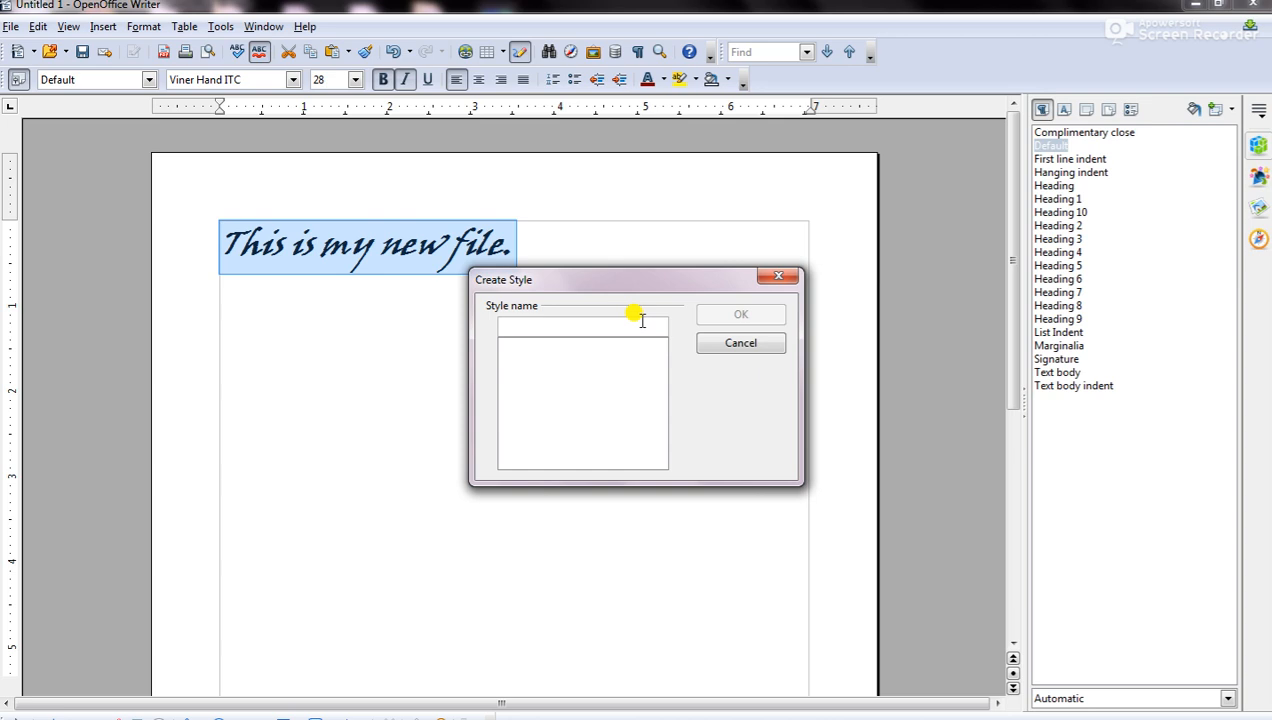
text(Style)
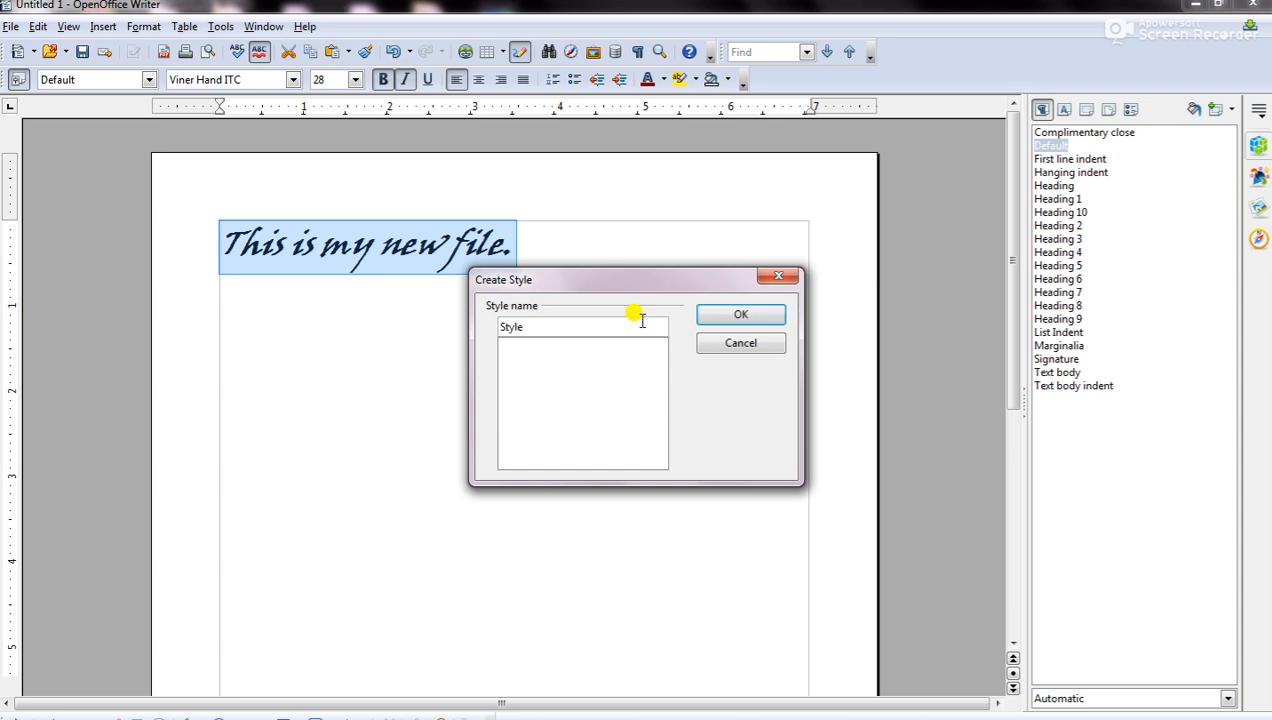
text(1)
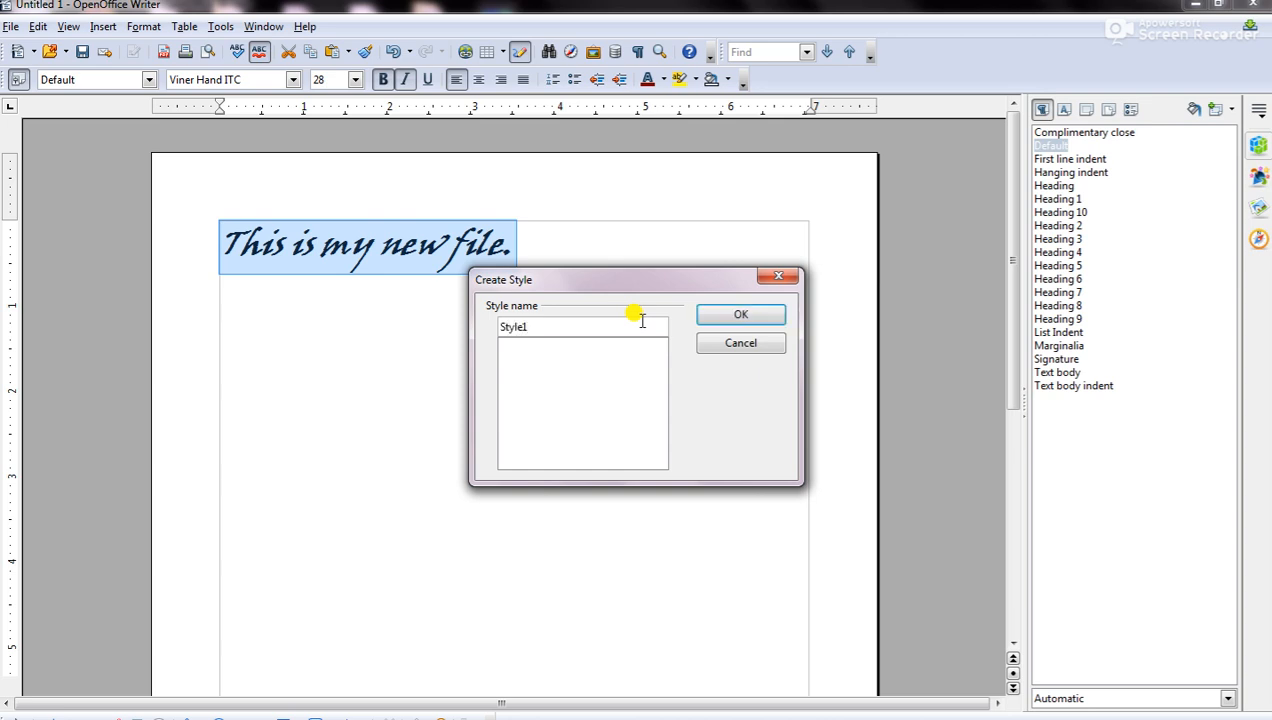
click(760, 313)
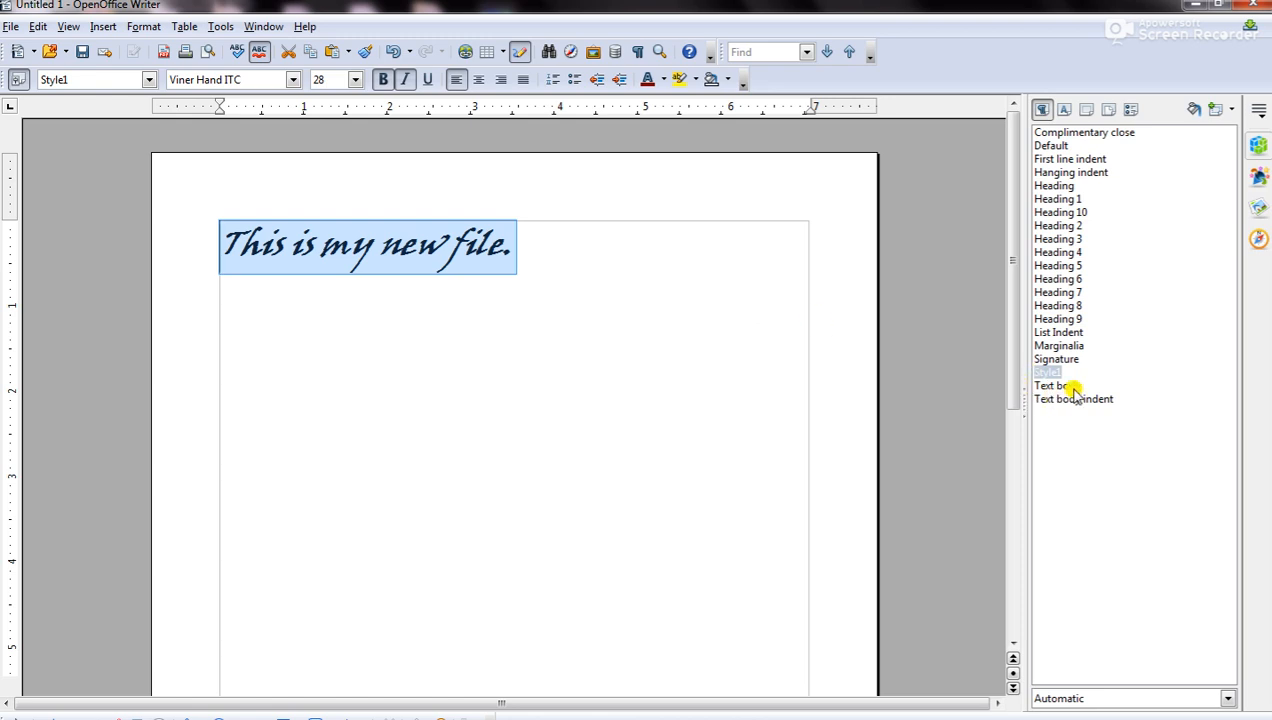
Update the "Style1" paragraph style from the selected sentence and deselect the text
click(1229, 116)
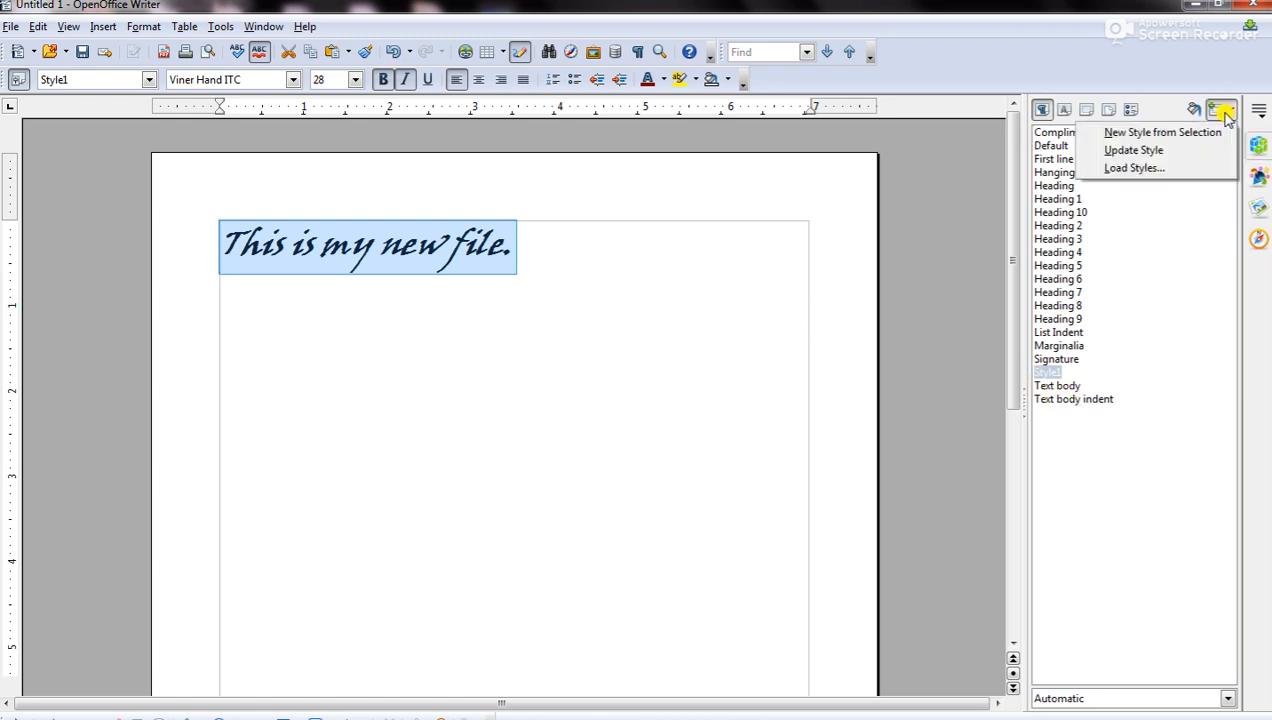
click(1168, 150)
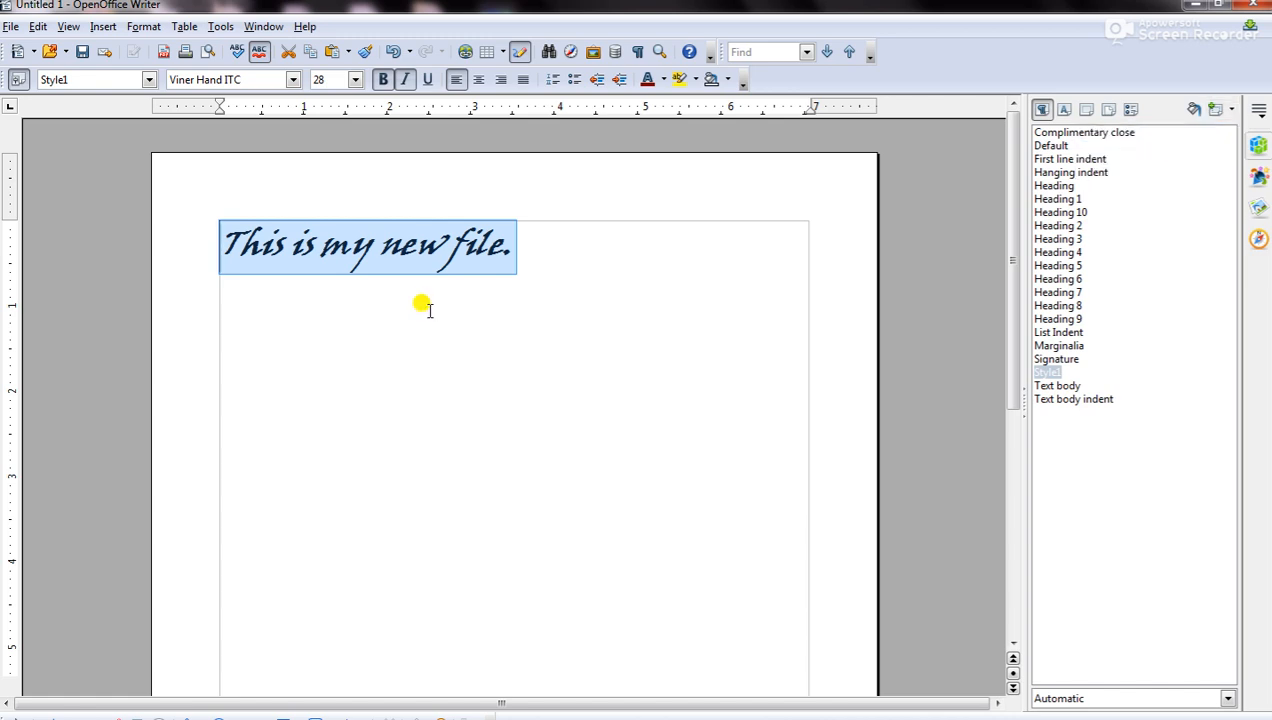
click(520, 340)
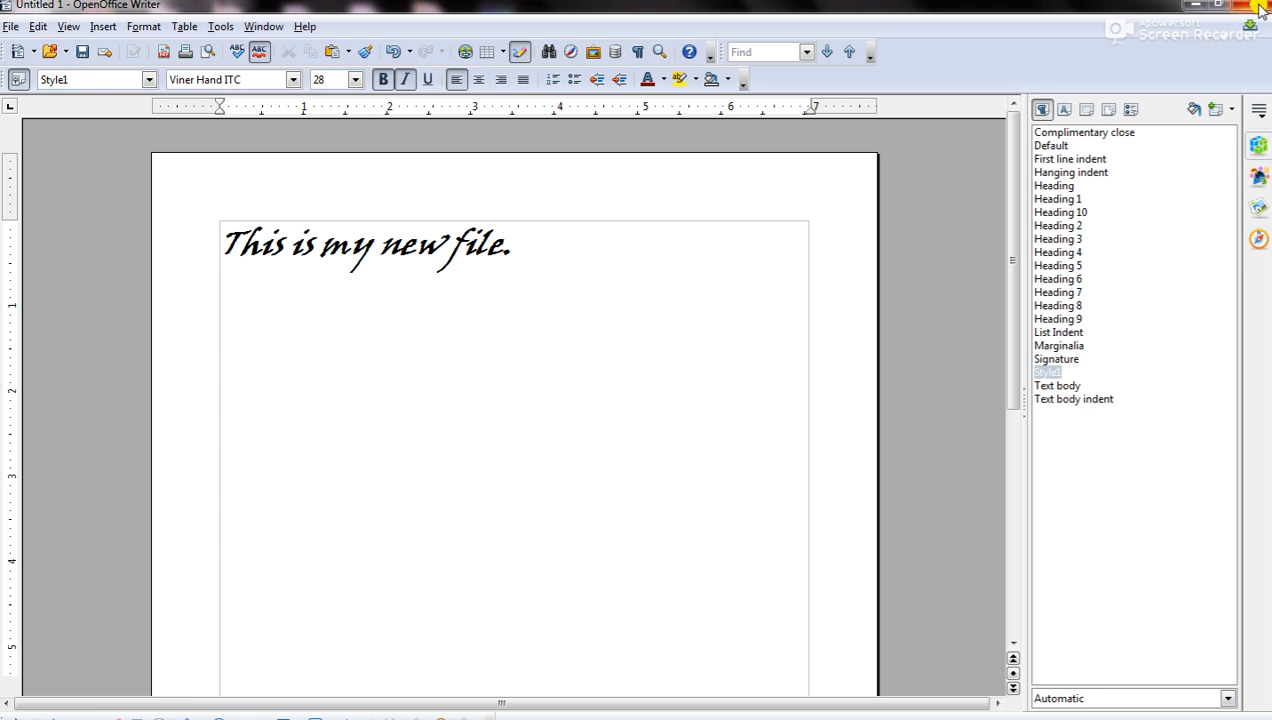
Save the new document to the Desktop as "File2" in ODF Text Document format and close it
click(10, 27)
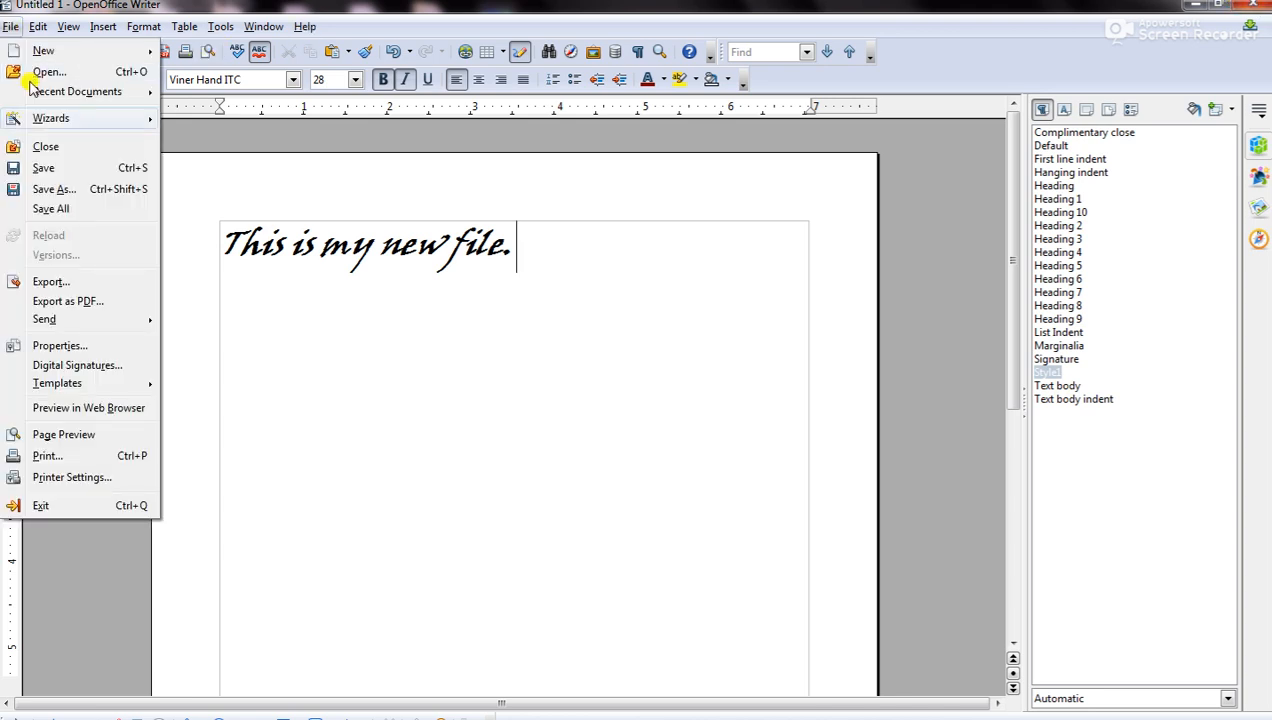
click(40, 188)
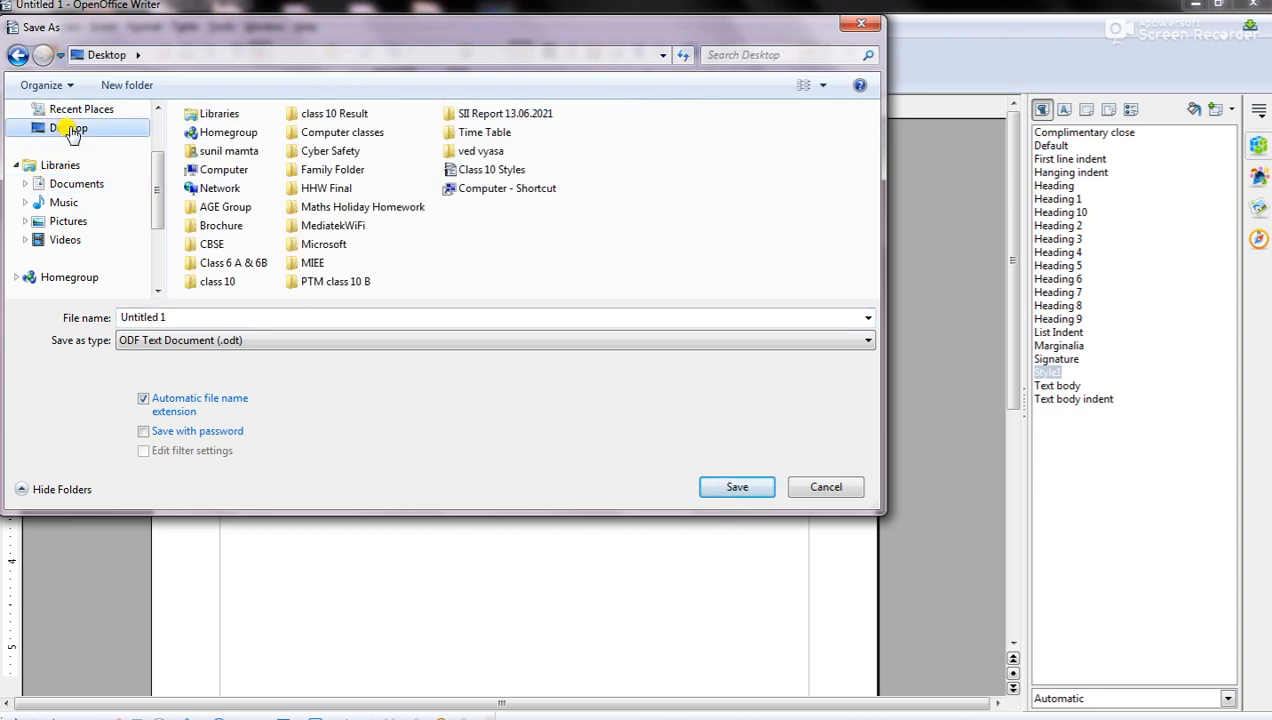
click(188, 318)
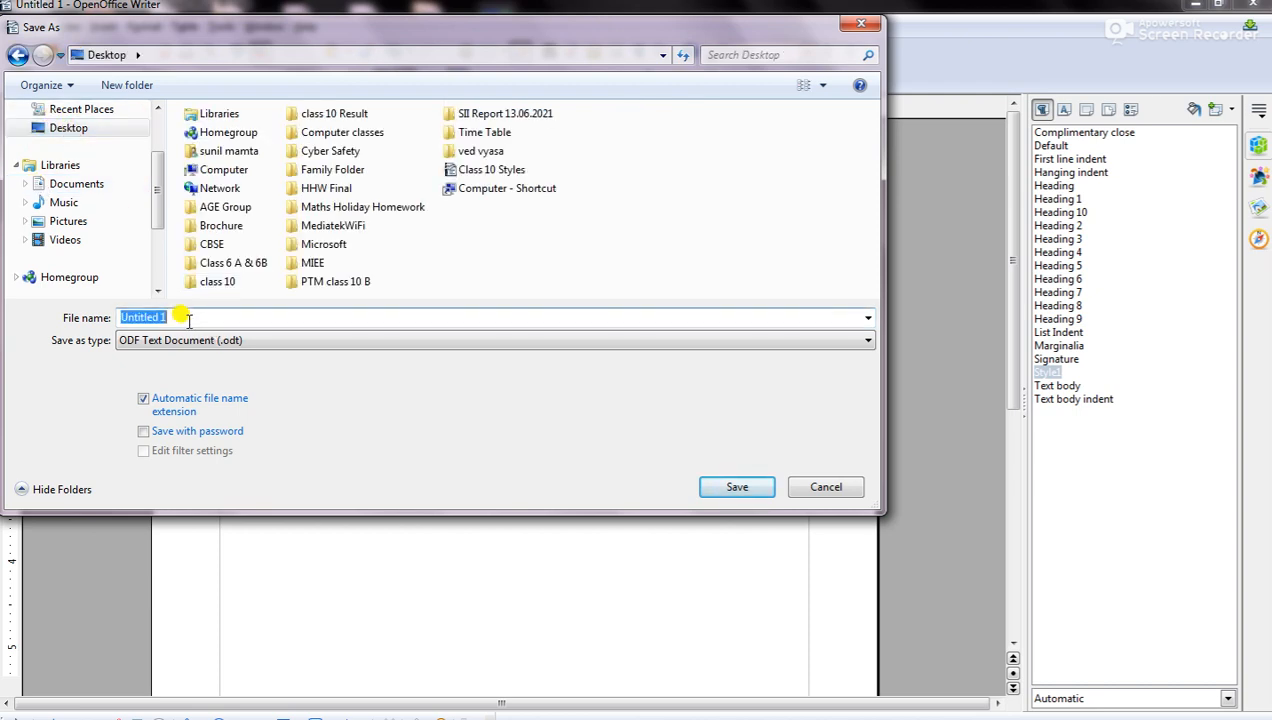
text(new )
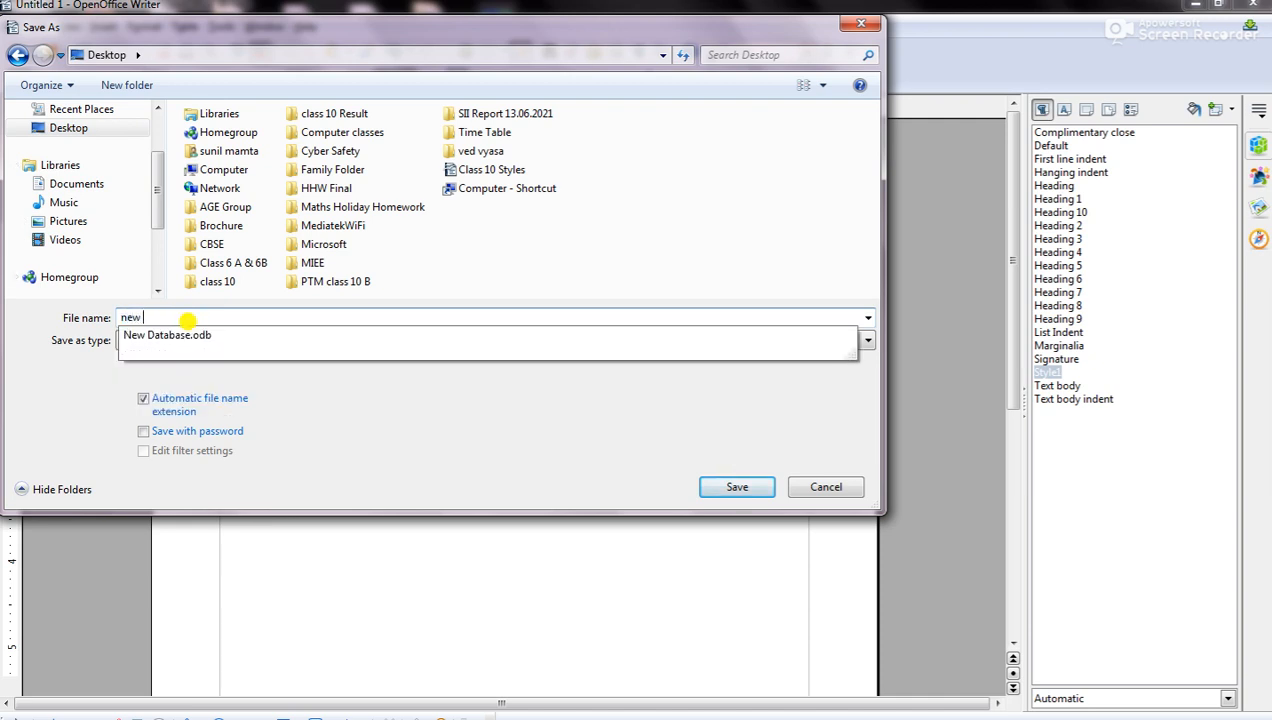
text(fil)
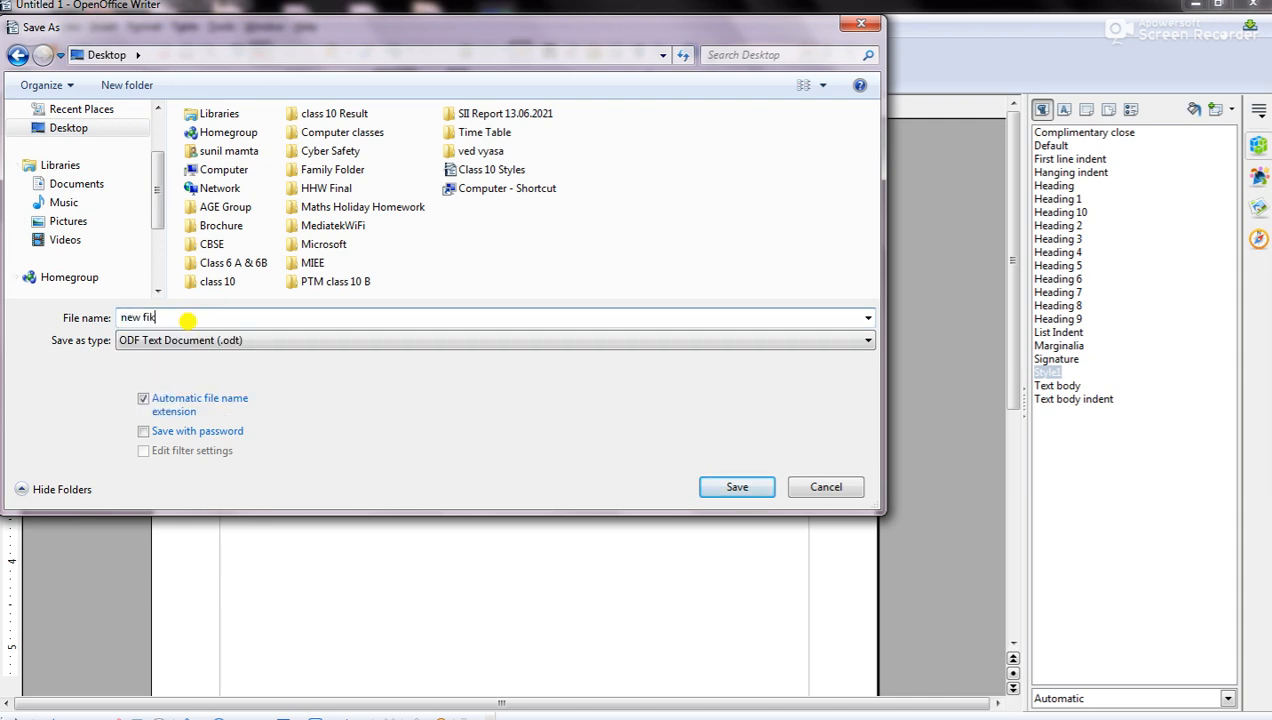
key(BackSpace)
key(BackSpace)
key(BackSpace)
key(BackSpace)
key(BackSpace)
key(BackSpace)
key(BackSpace)
text(File)
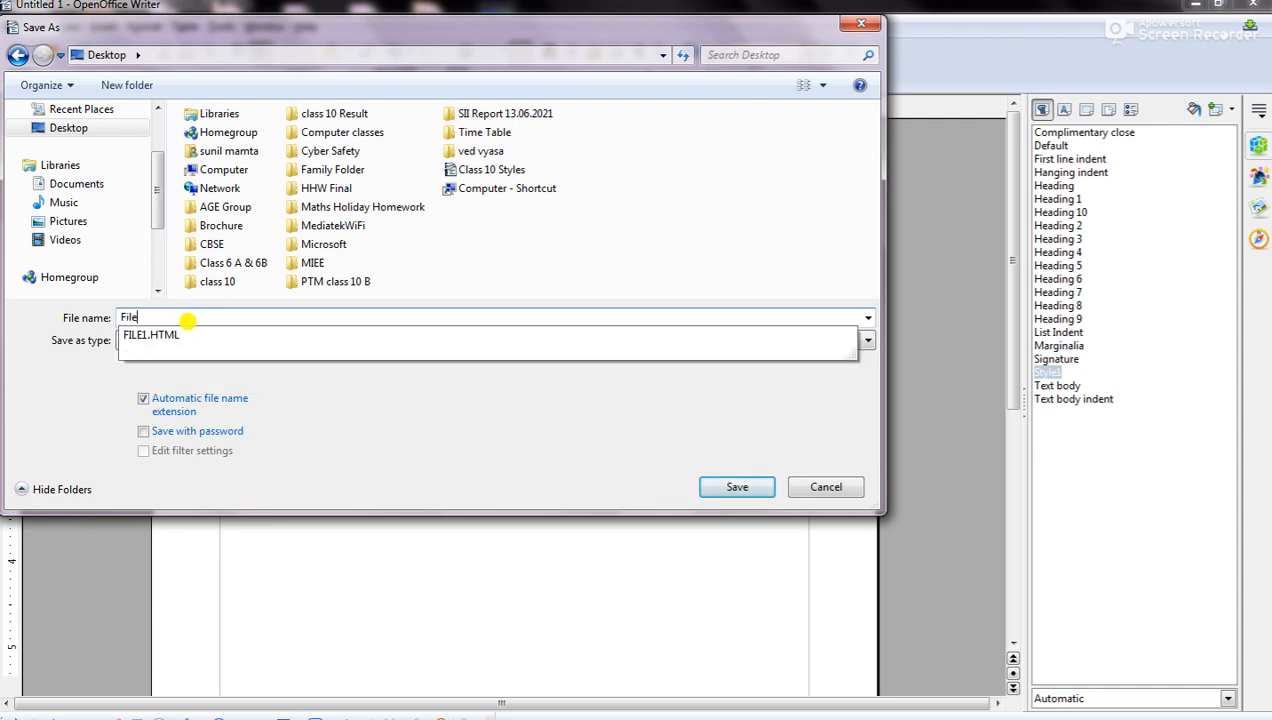
text(2)
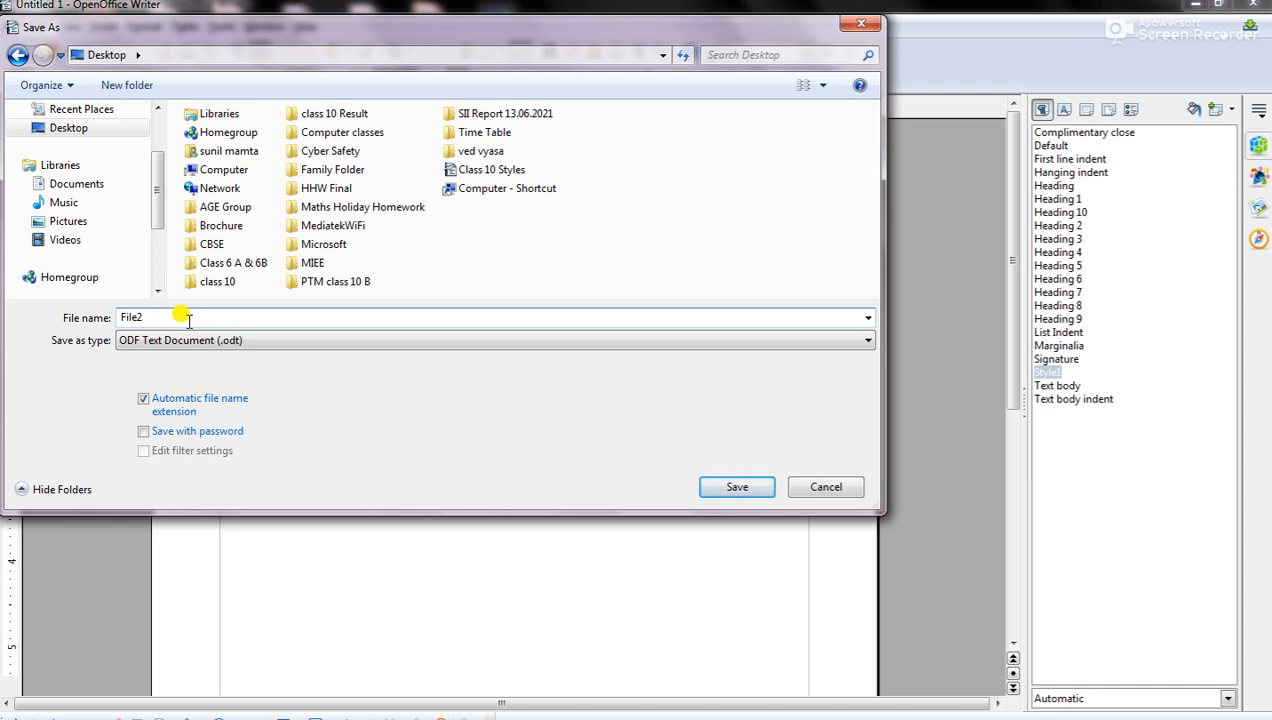
click(743, 488)
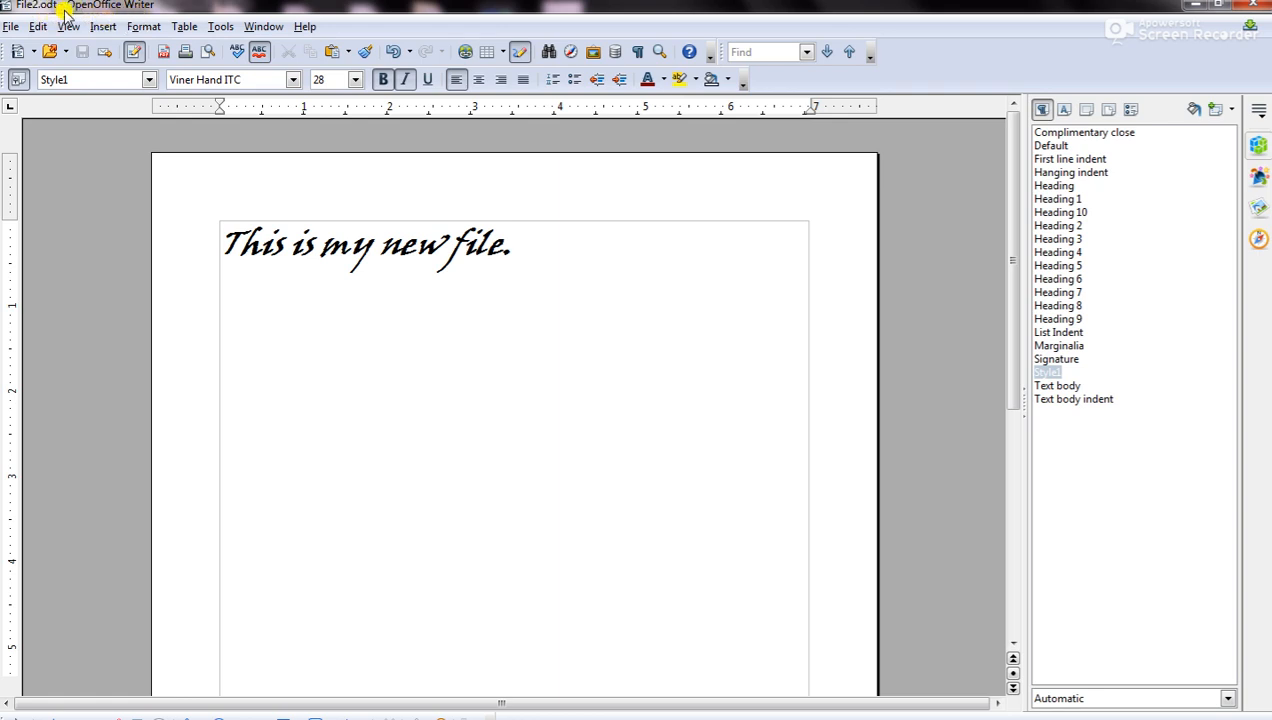
click(1254, 6)
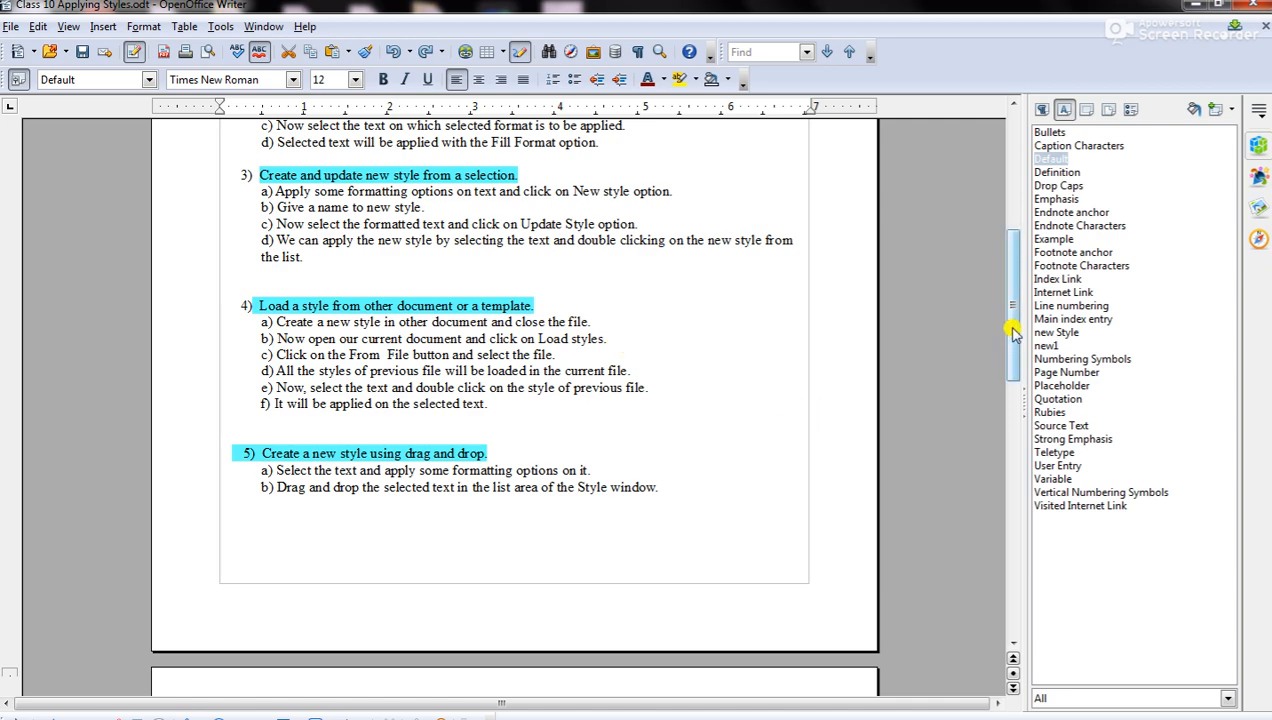
Select the Practical – 4 line in the Class 10 Applying Styles document and load the text styles from the Desktop file File2
drag(1011, 334, 1013, 370)
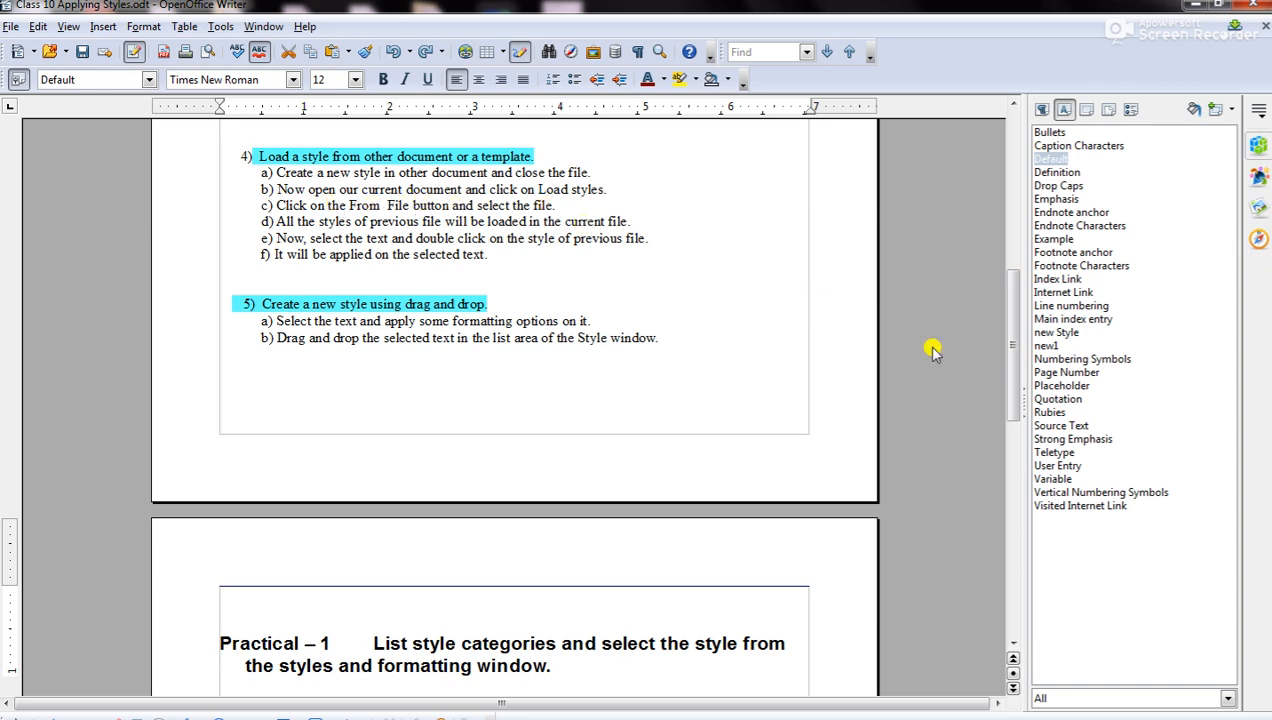
drag(1012, 345, 1005, 470)
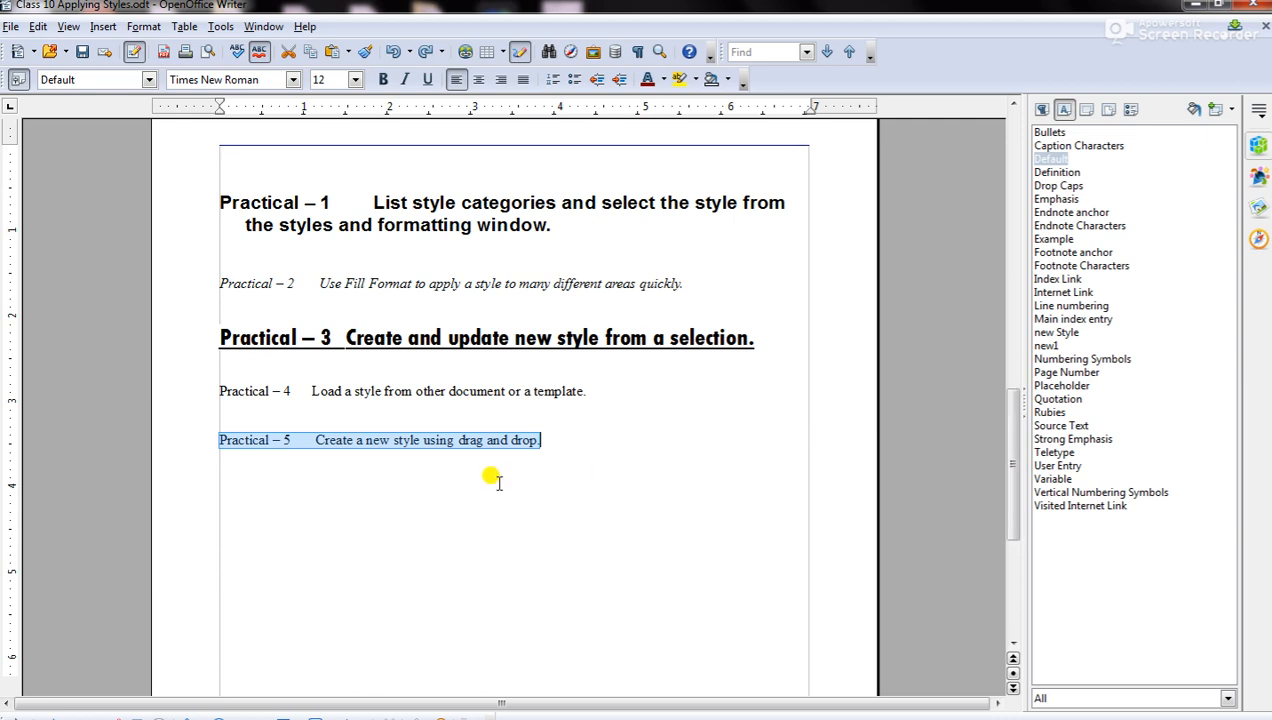
click(554, 488)
click(610, 386)
drag(612, 386, 194, 387)
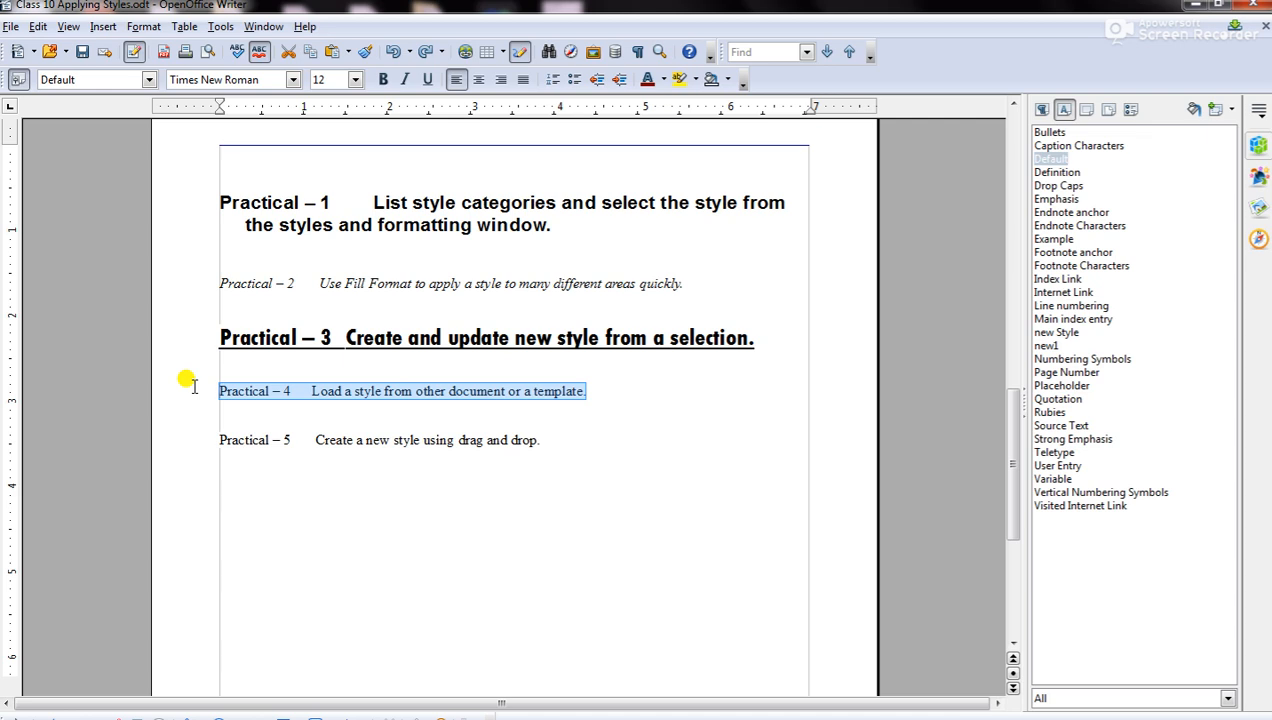
click(1224, 114)
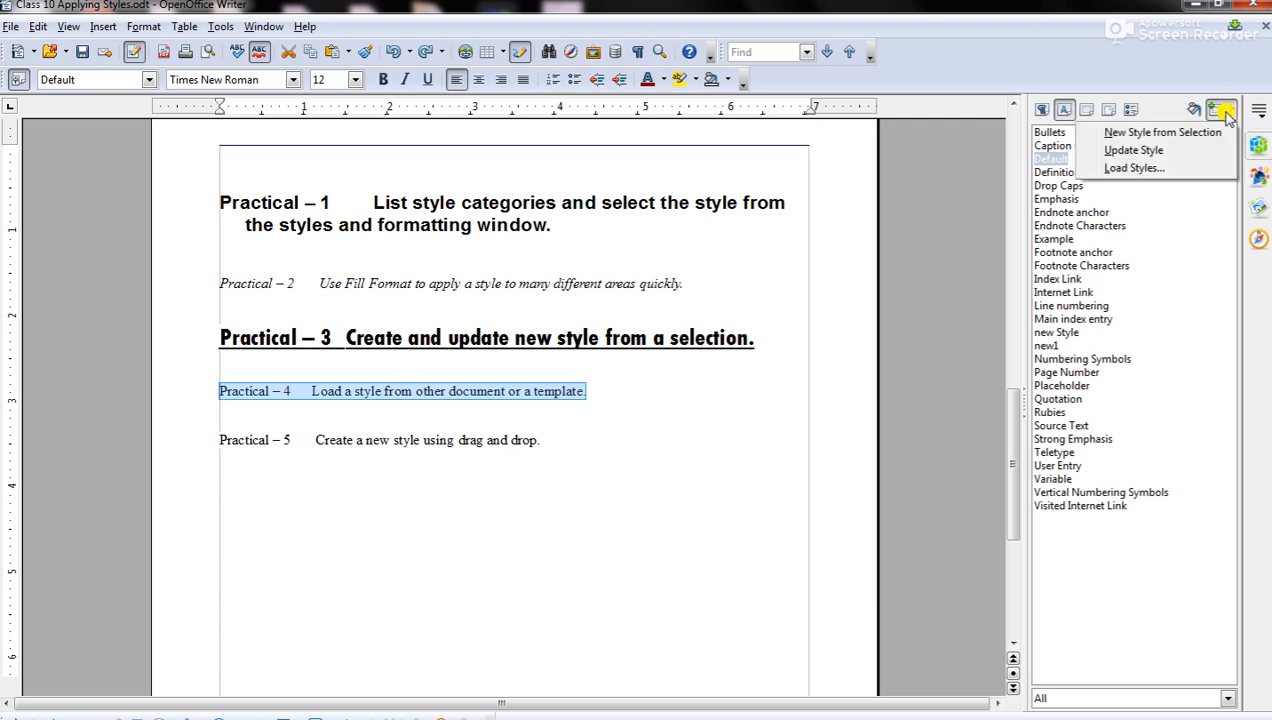
click(1133, 168)
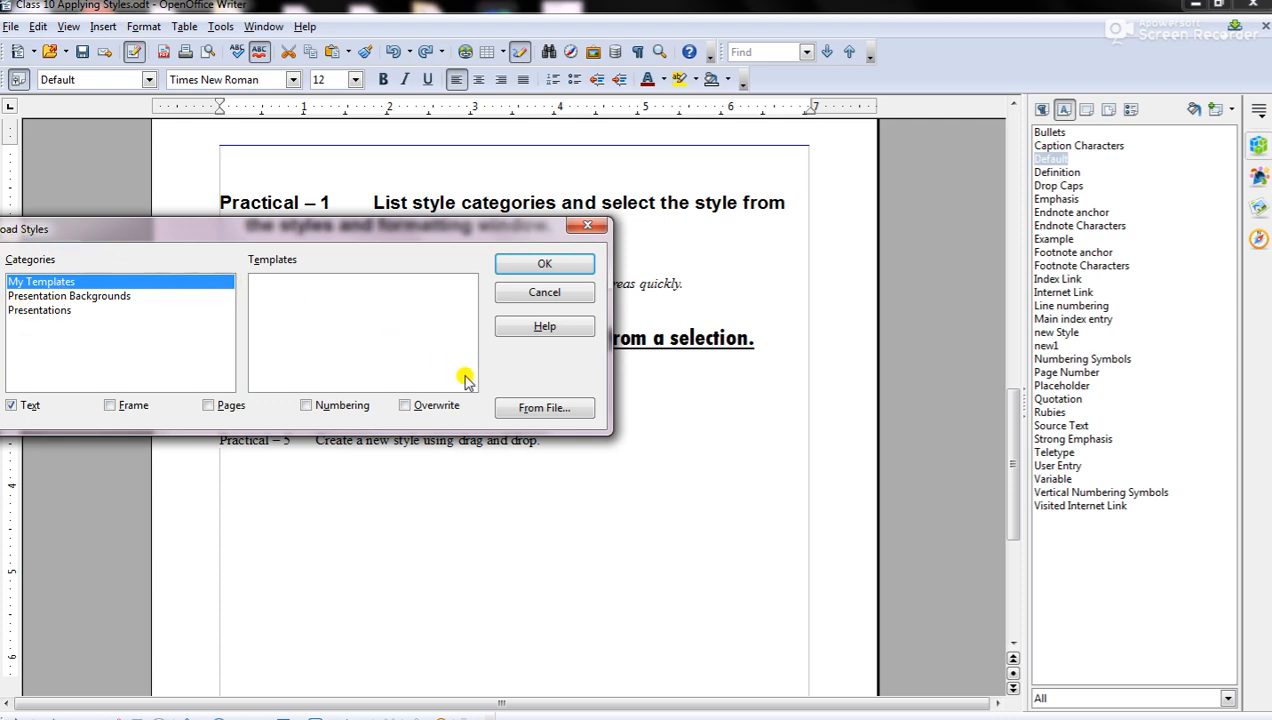
click(530, 409)
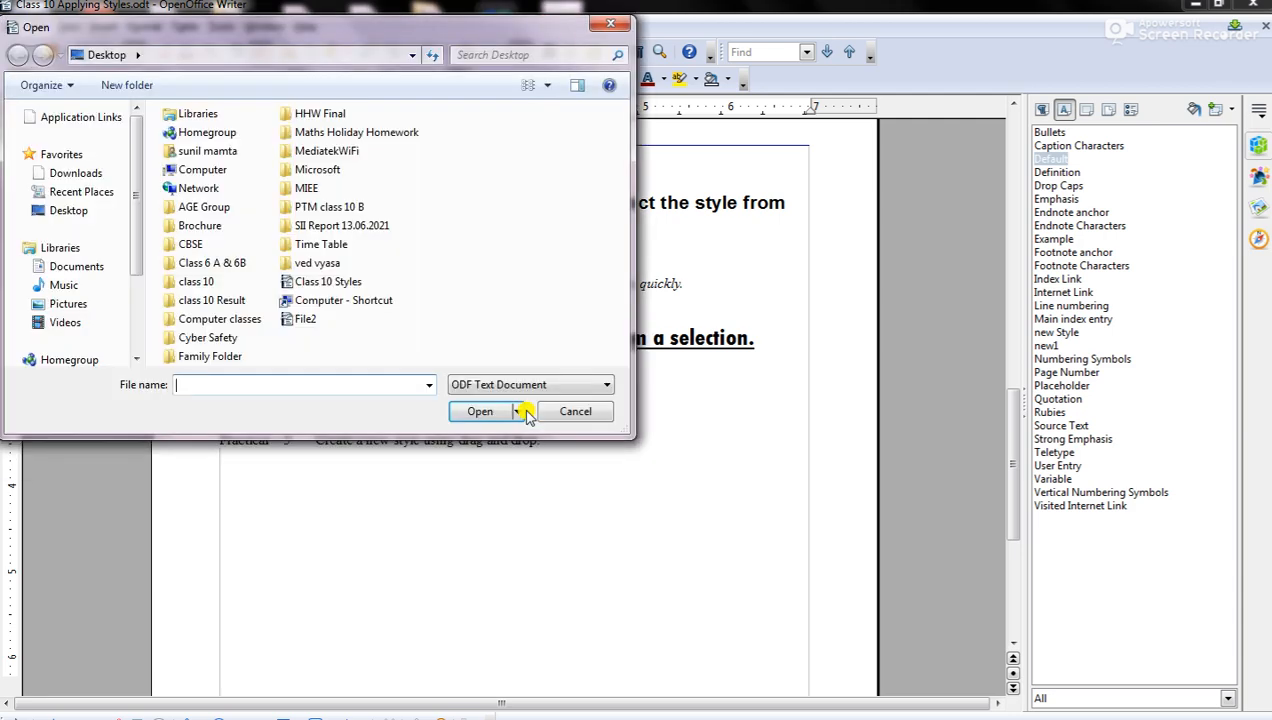
click(305, 324)
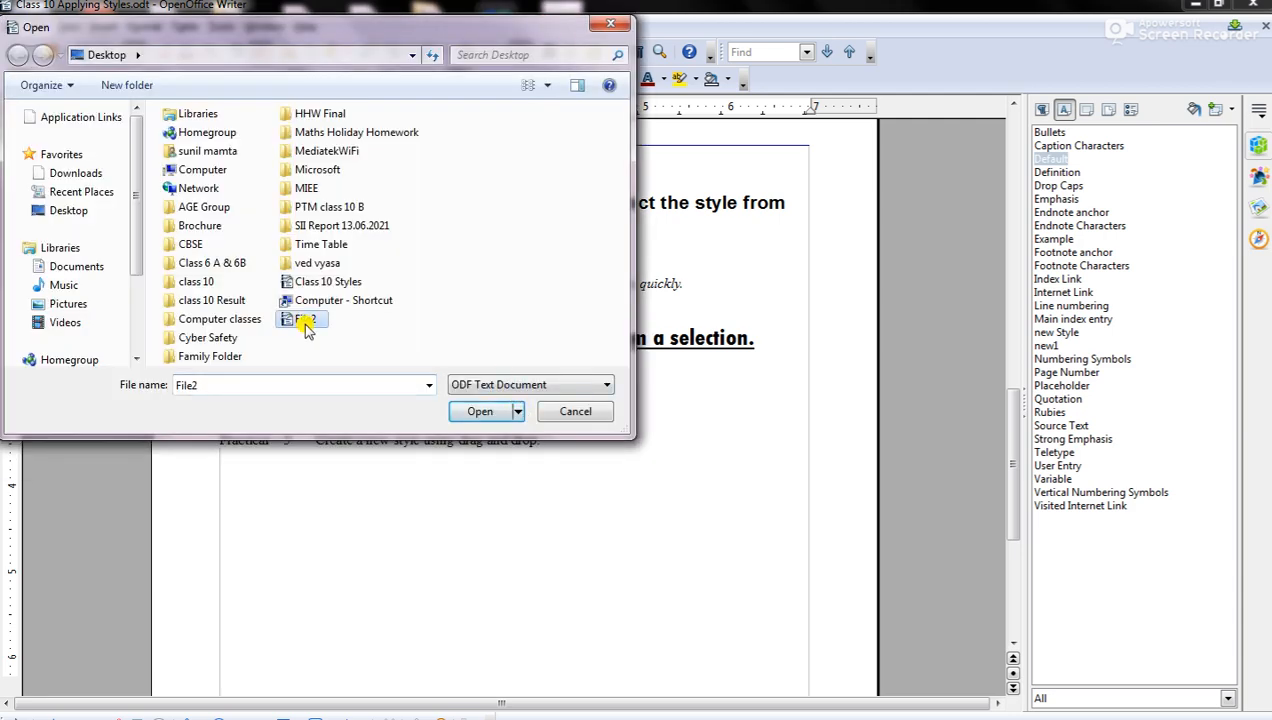
click(483, 411)
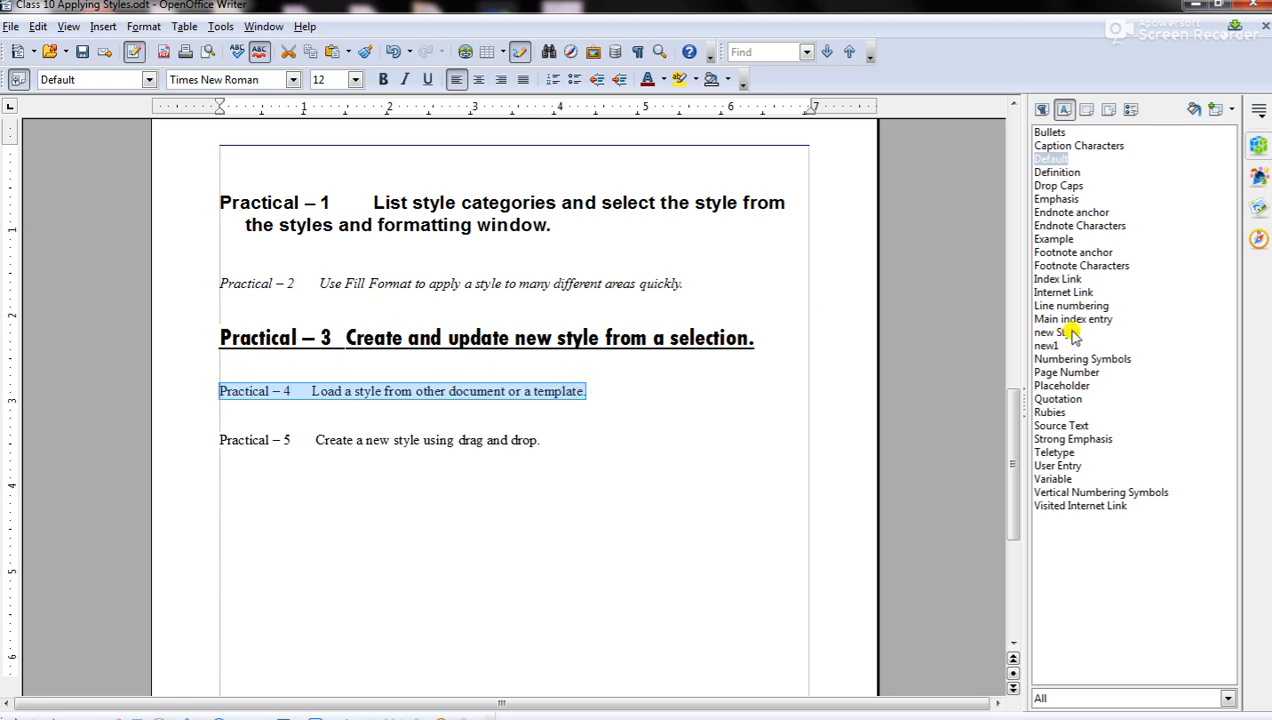
Apply the "new Style" character style to the selected Practical – 4 line and replace it with the "new1" style
double_click(1056, 332)
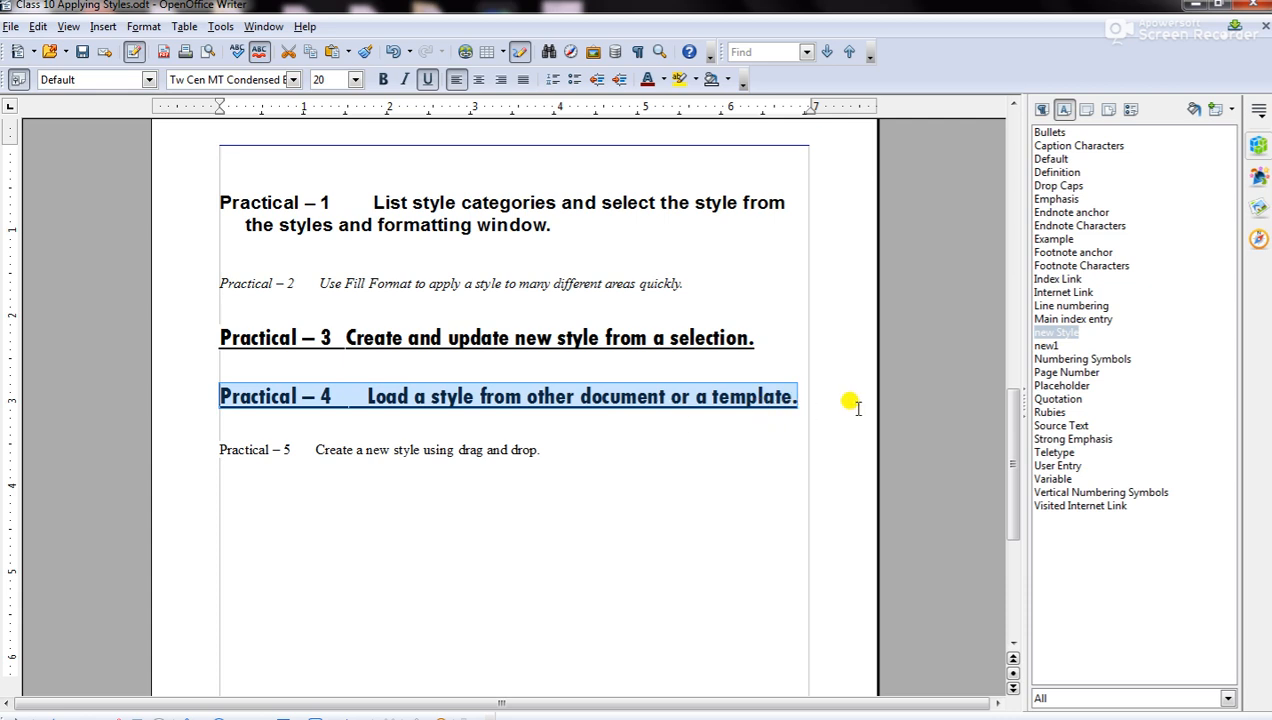
click(1050, 345)
double_click(1050, 345)
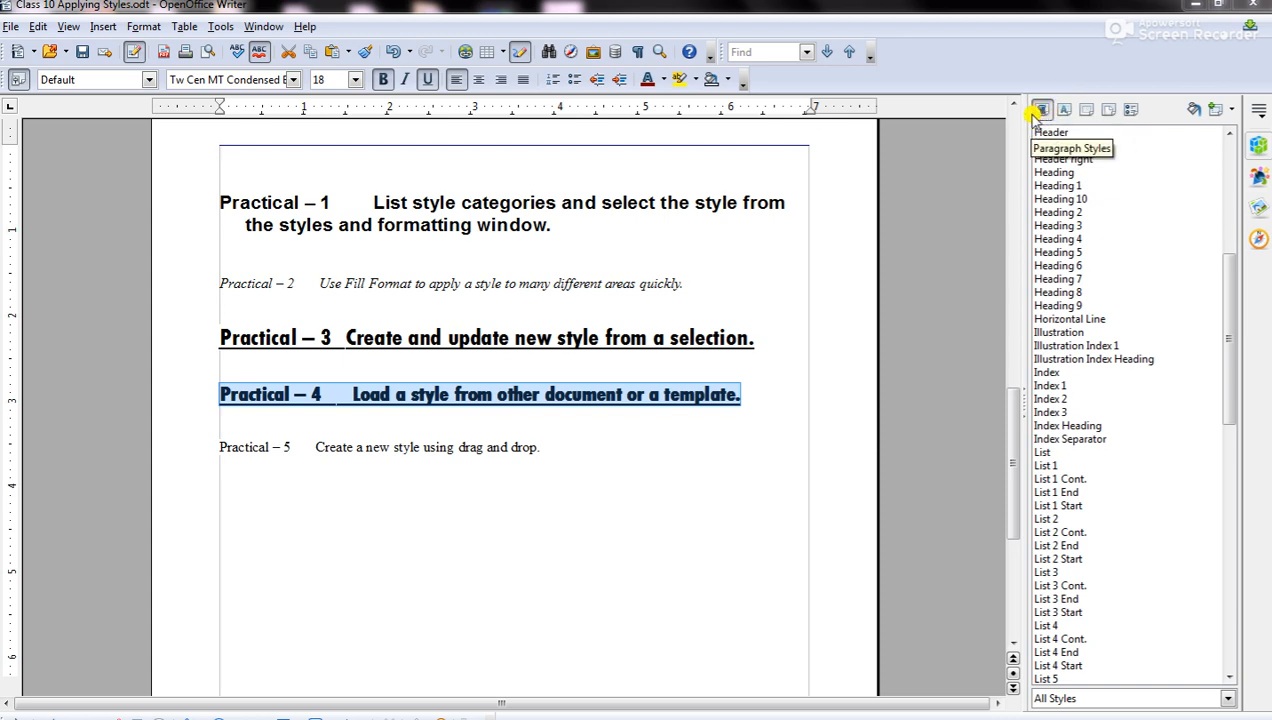
Apply the "Style1" paragraph style to the selected Practical – 4 line
drag(1238, 312, 1229, 544)
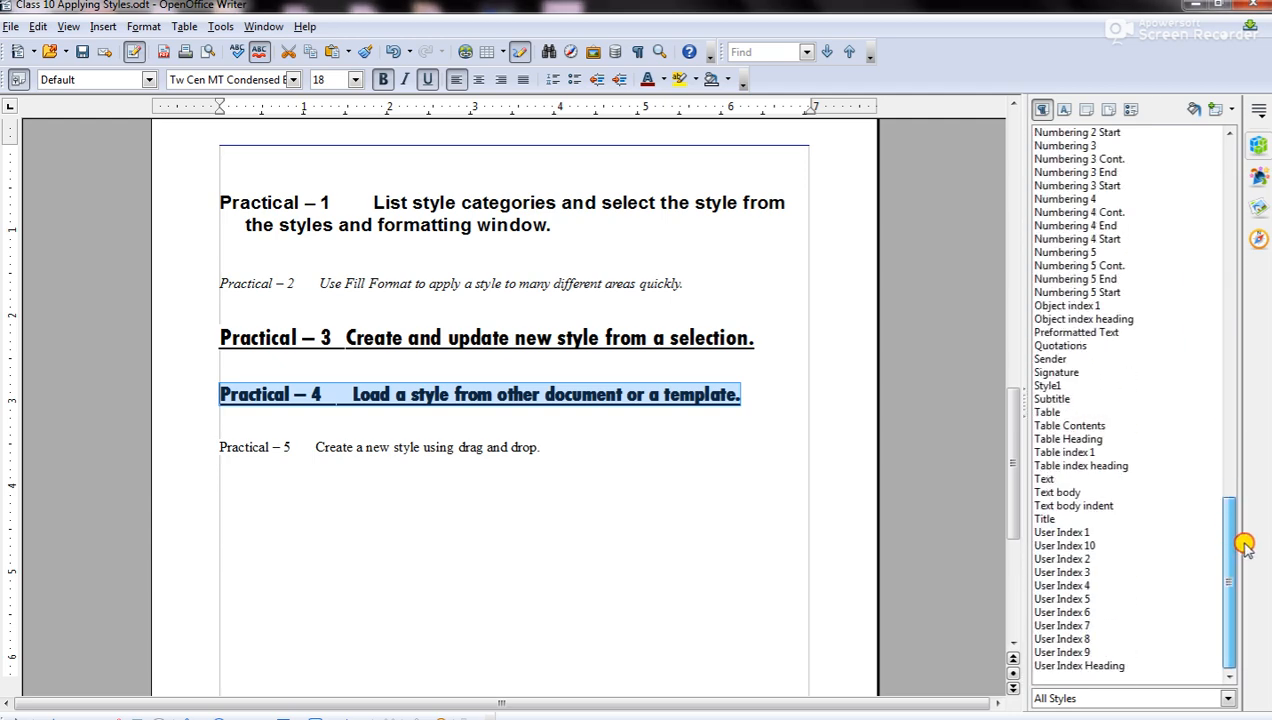
double_click(1046, 384)
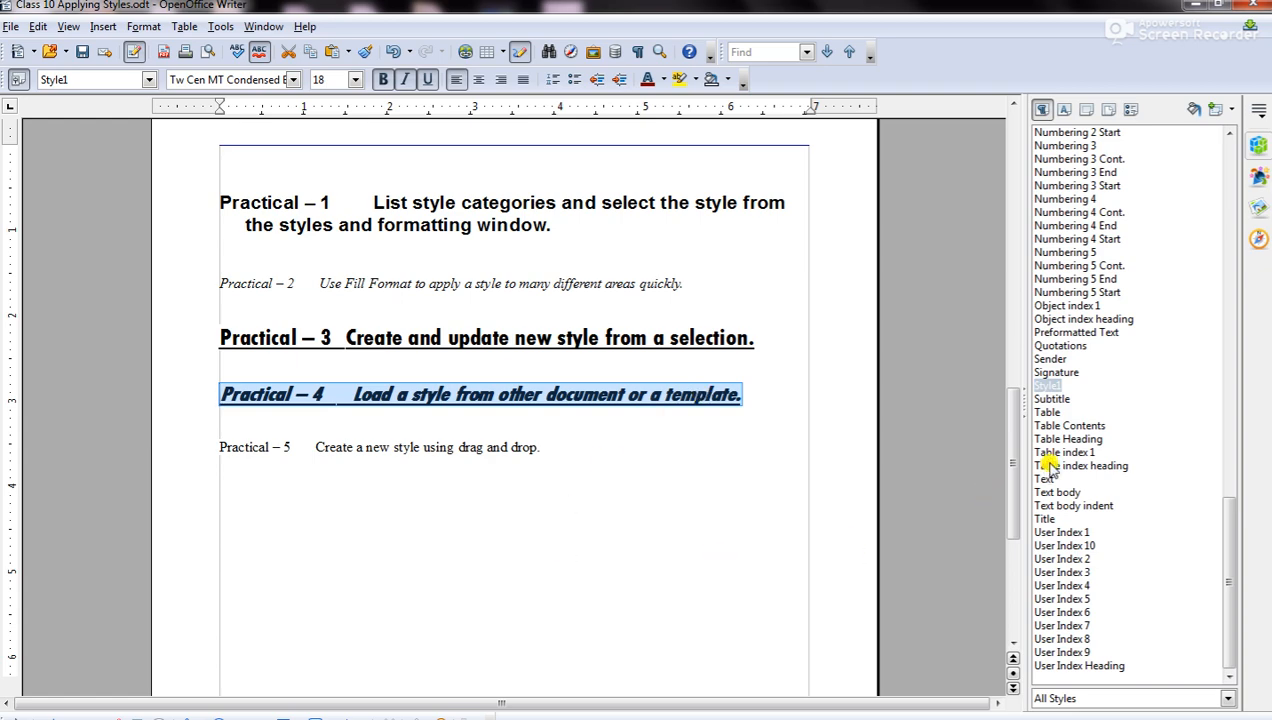
Show the character styles, select the whole Practical – 5 line and set its font to Algerian
drag(1013, 472, 1011, 388)
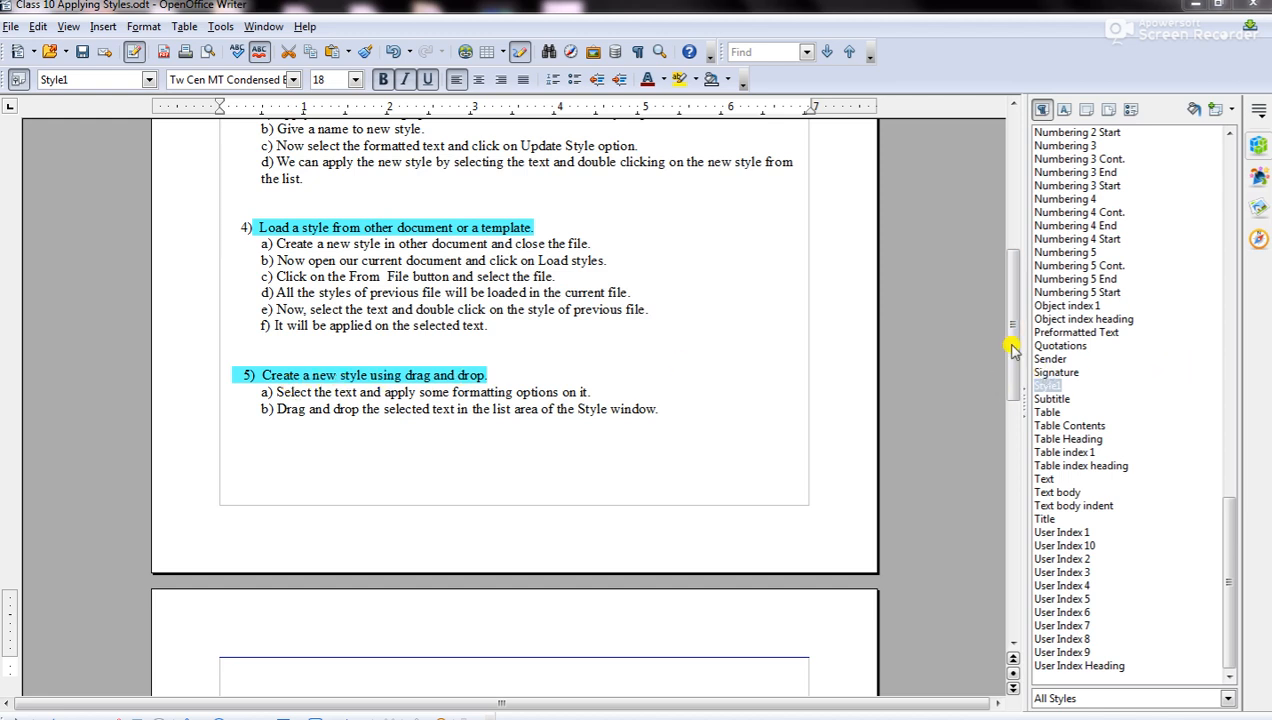
click(1064, 109)
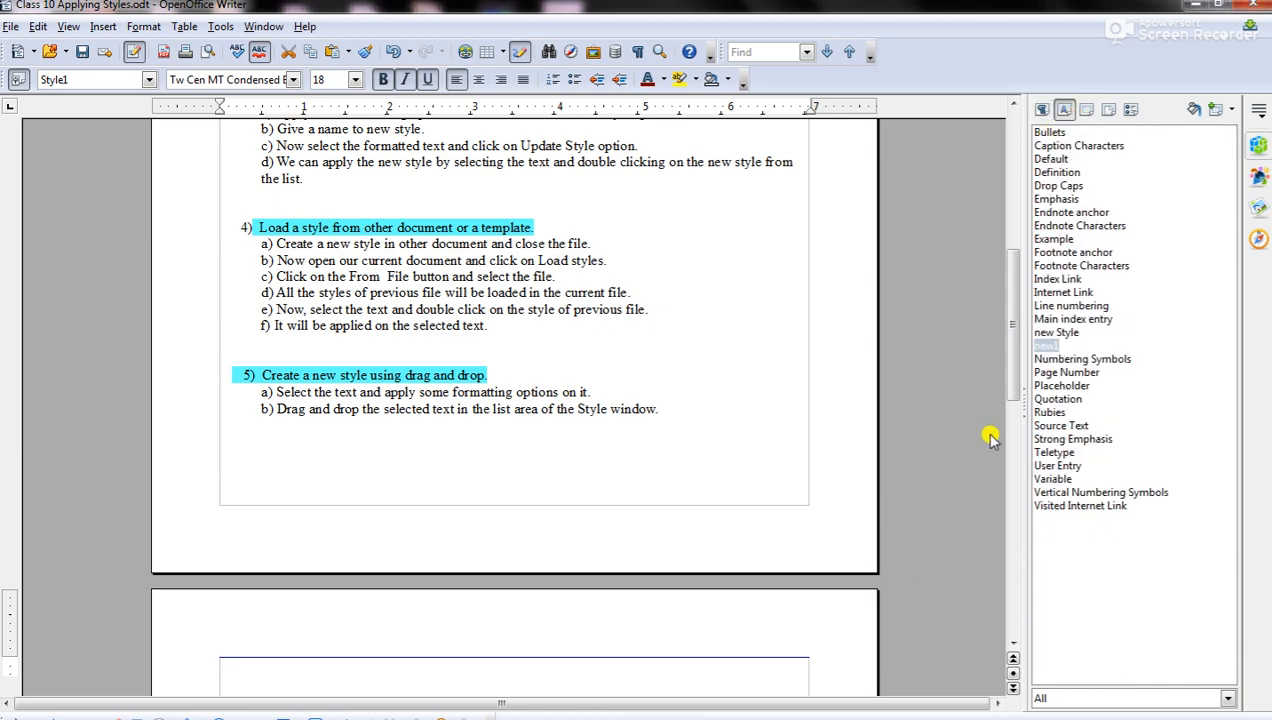
drag(1016, 343, 1018, 462)
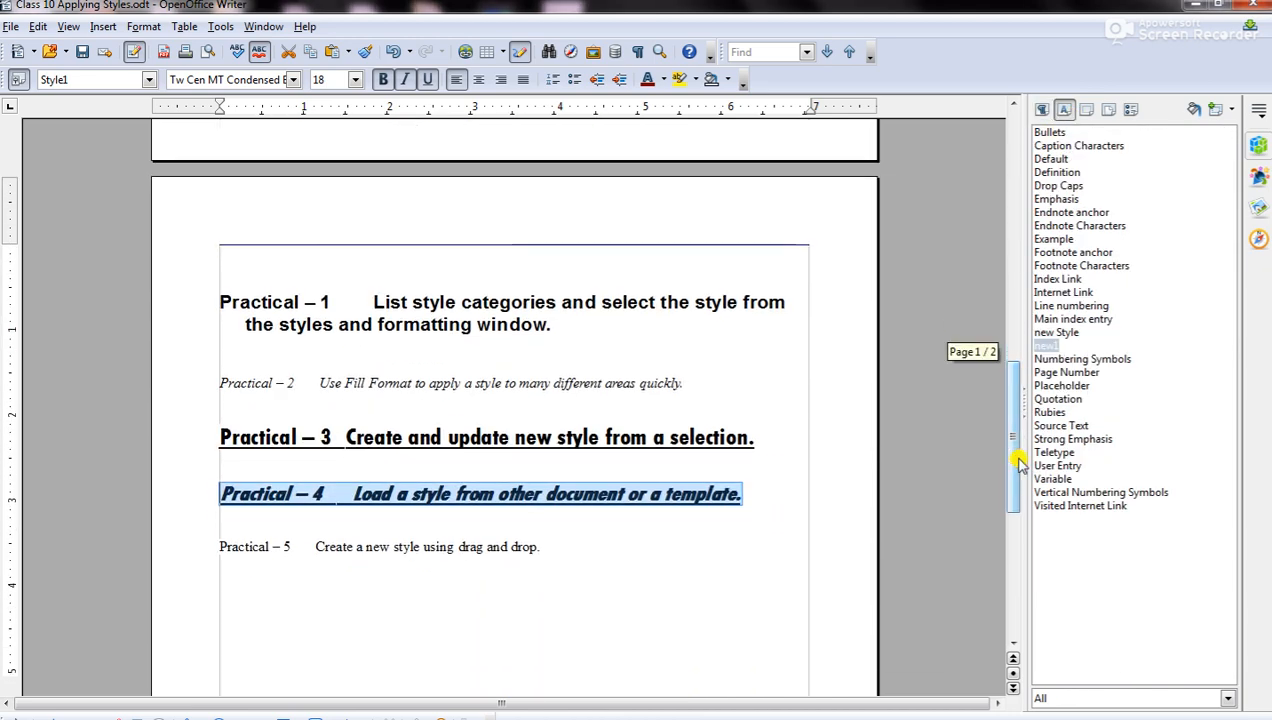
drag(568, 546, 197, 551)
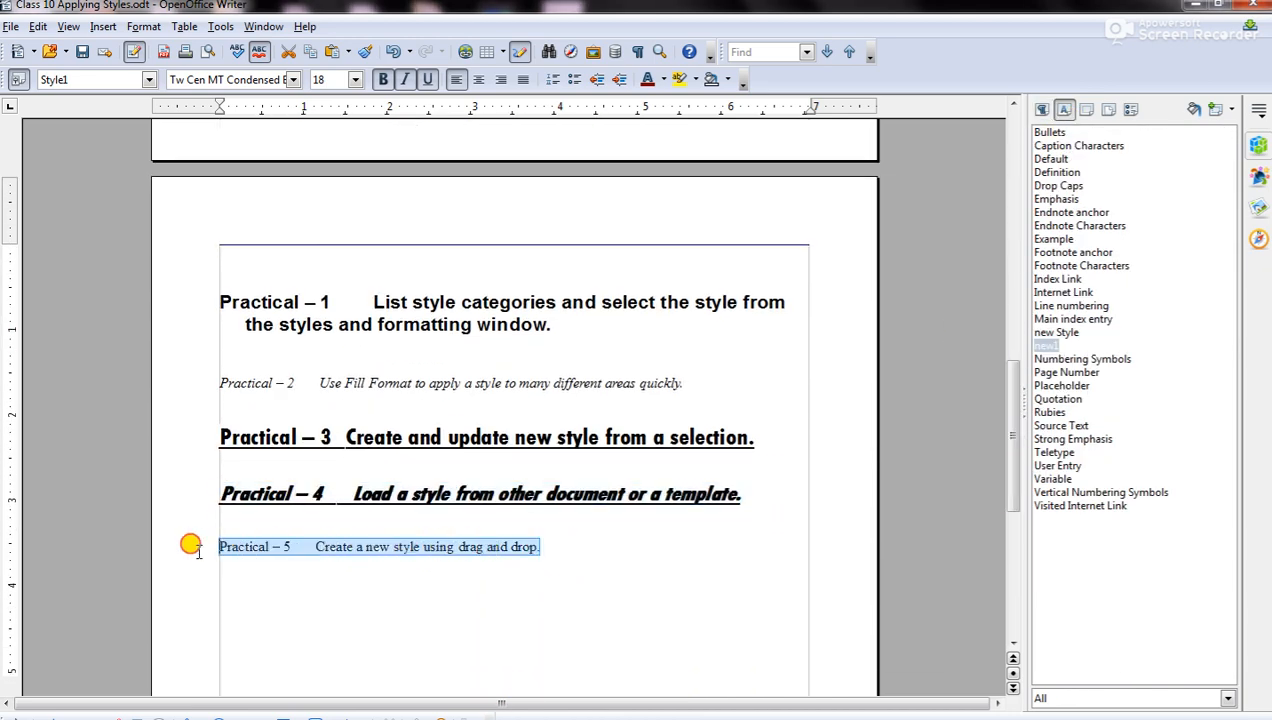
click(292, 80)
click(249, 163)
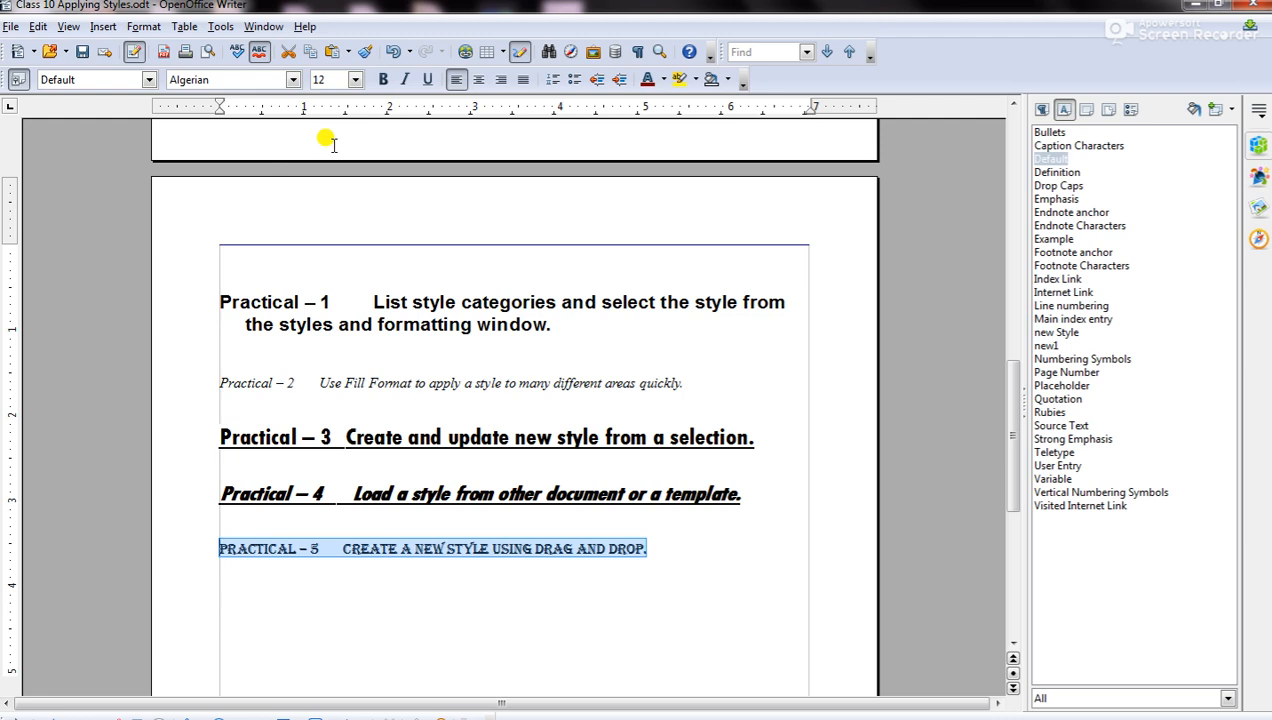
Set the selected Practical – 5 line to font size 24 and make it bold
click(355, 80)
scroll(350, 240, down, 4)
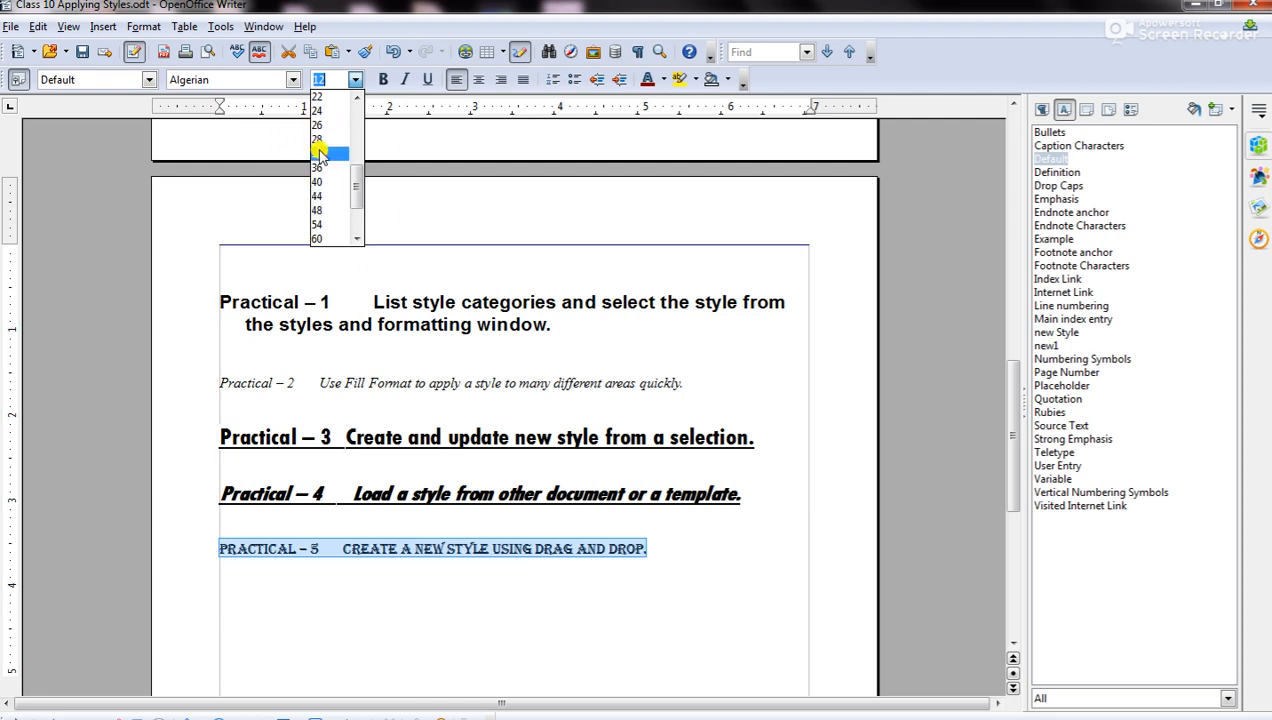
click(319, 169)
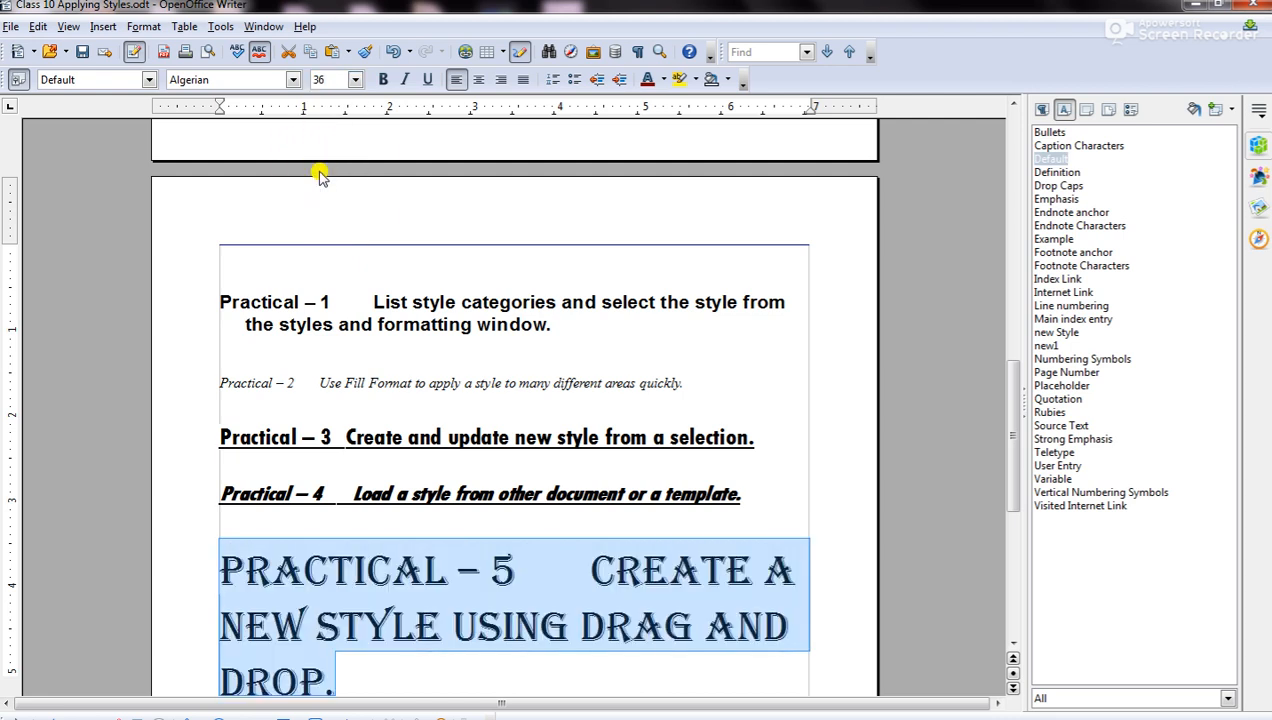
click(355, 80)
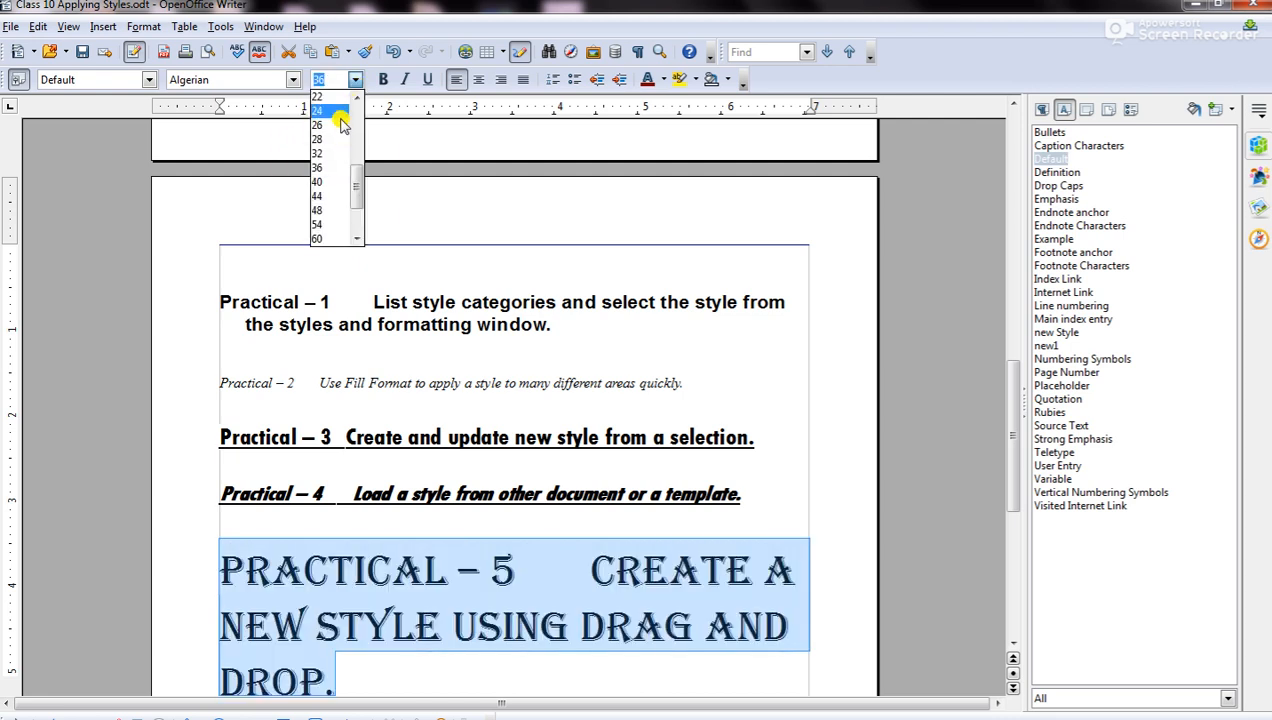
click(338, 111)
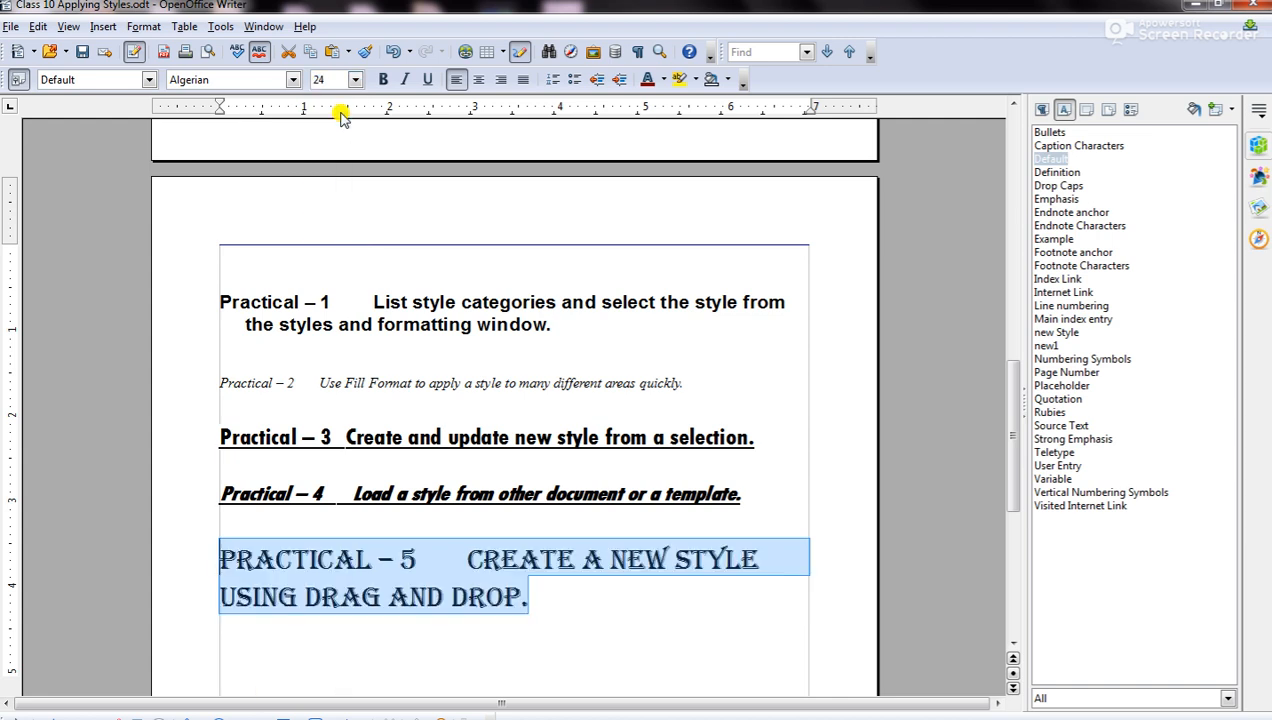
click(381, 81)
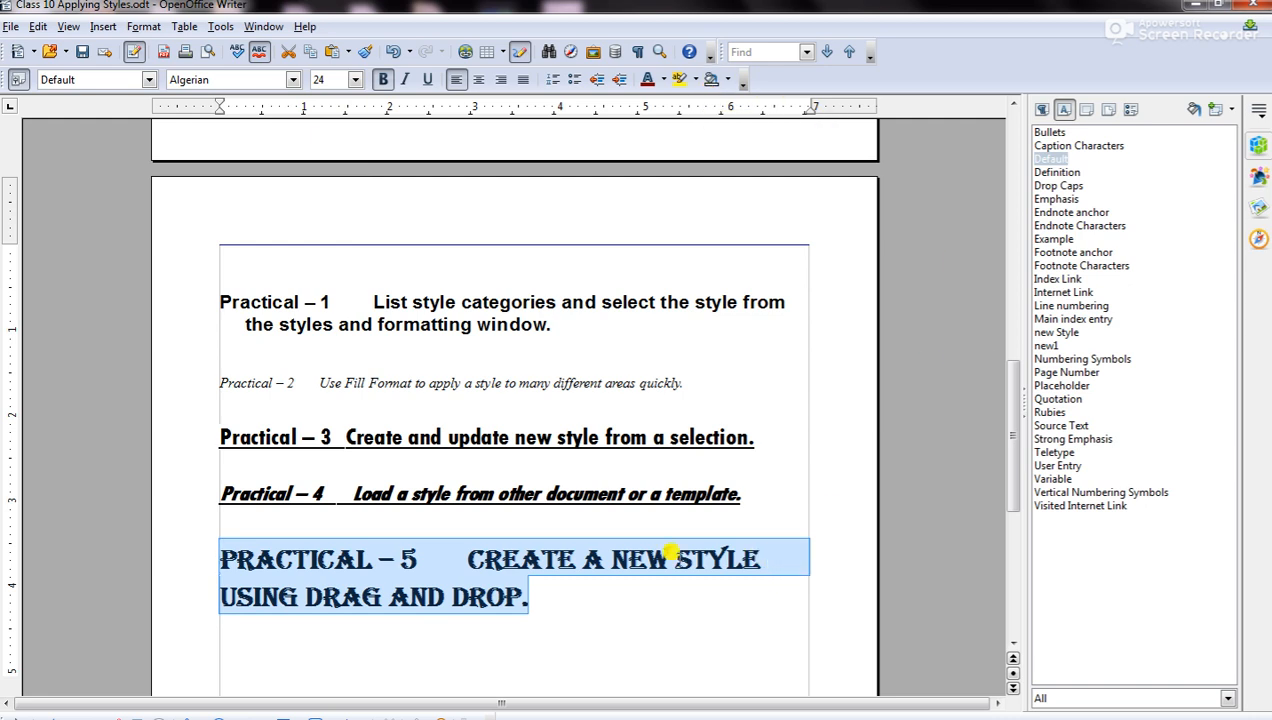
Create a character style named "itismystyle" by dropping the selected Practical – 5 text into the character styles list
click(1042, 109)
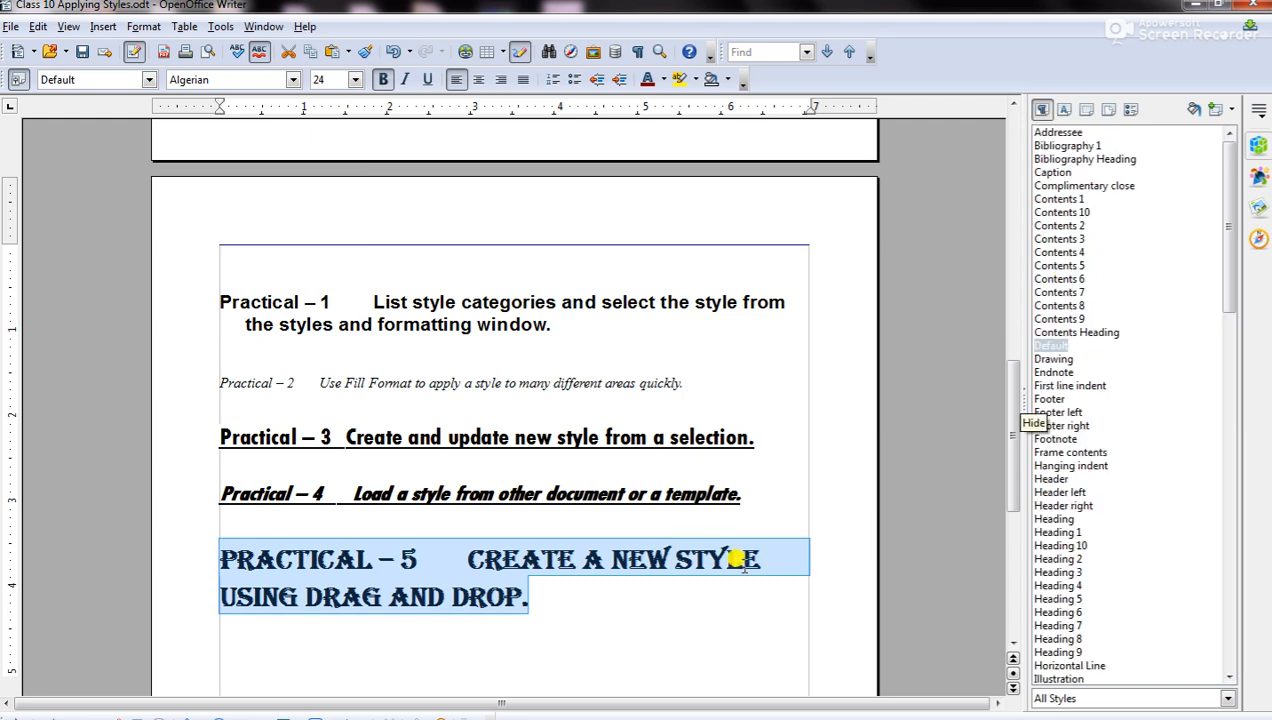
drag(735, 556, 778, 550)
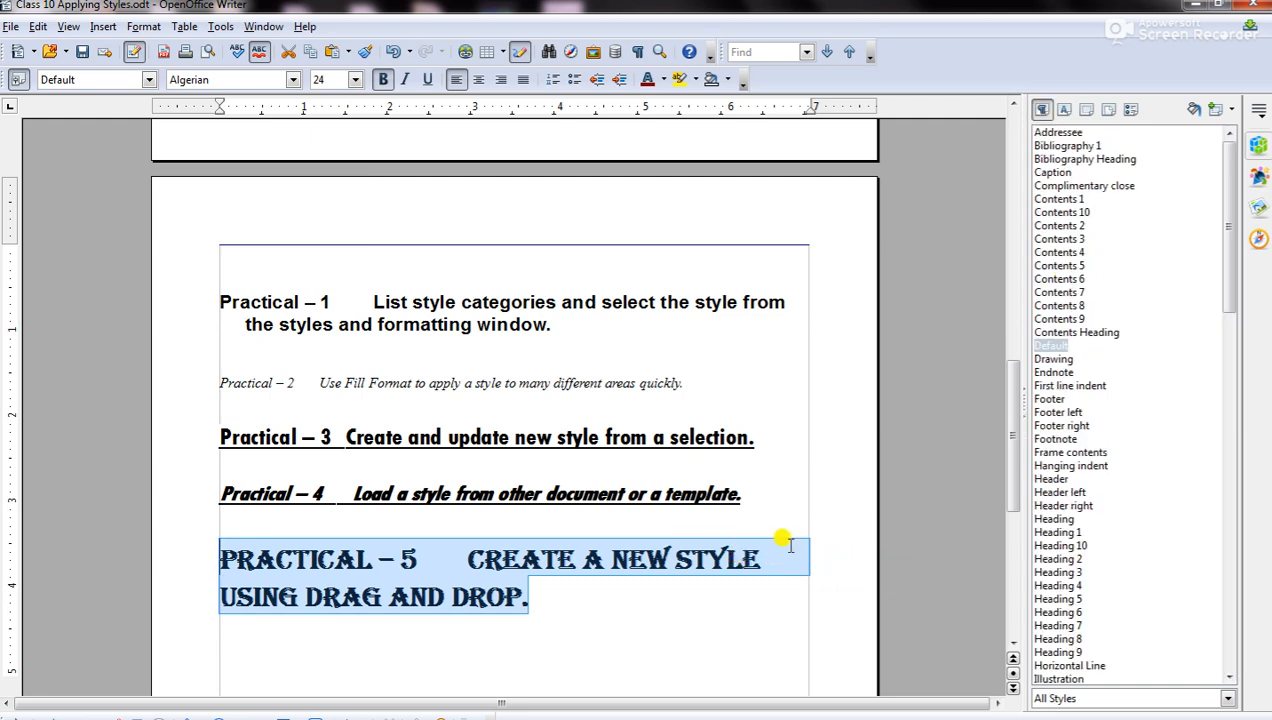
click(1065, 109)
drag(718, 558, 643, 625)
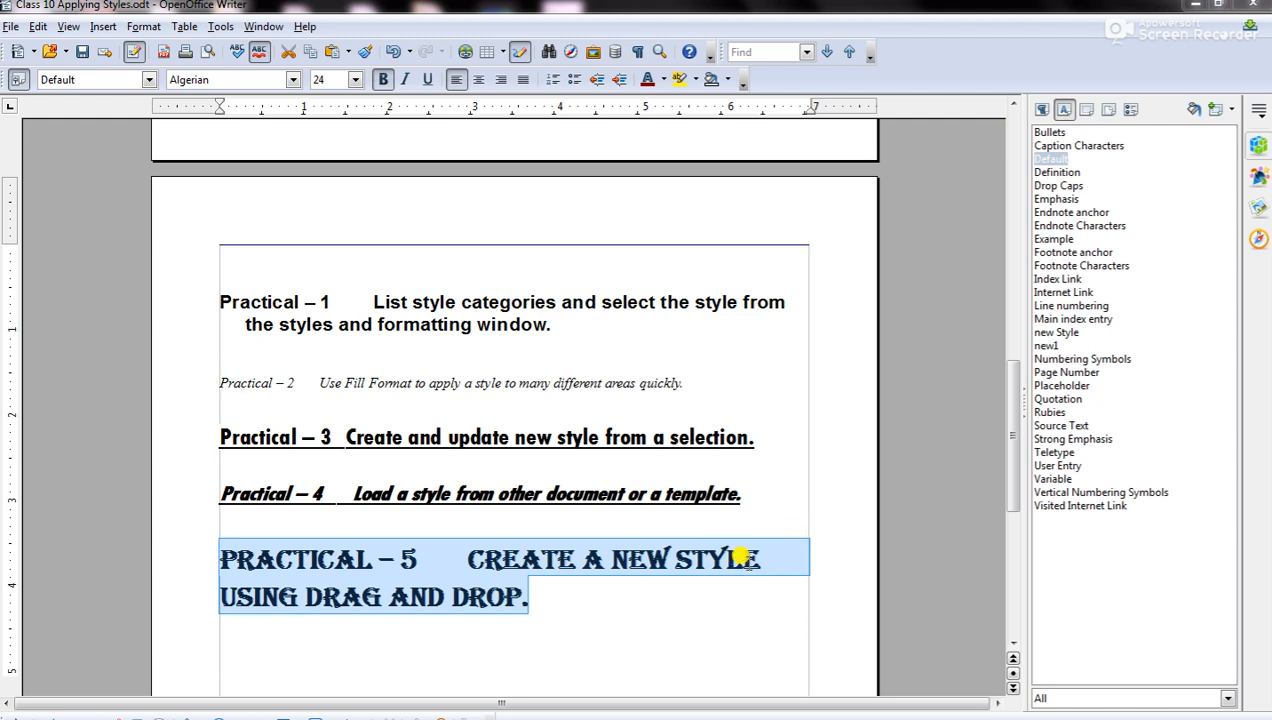
drag(766, 557, 1117, 566)
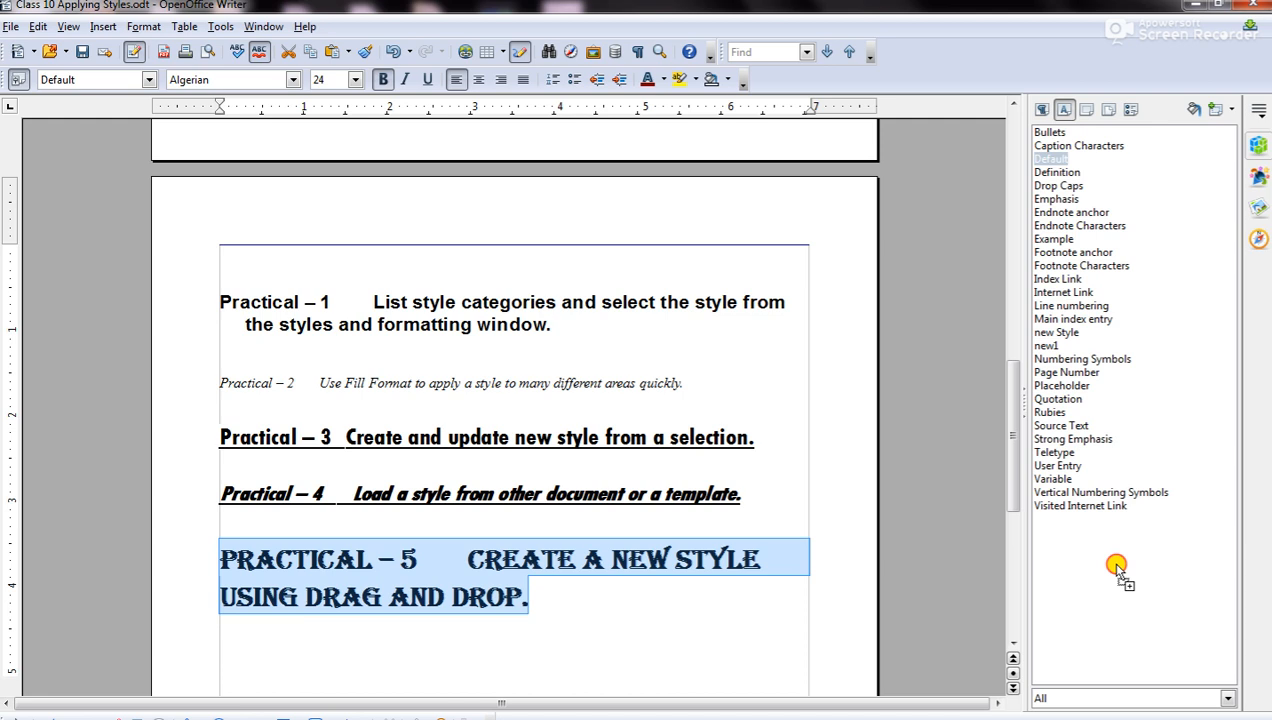
drag(1117, 566, 1117, 567)
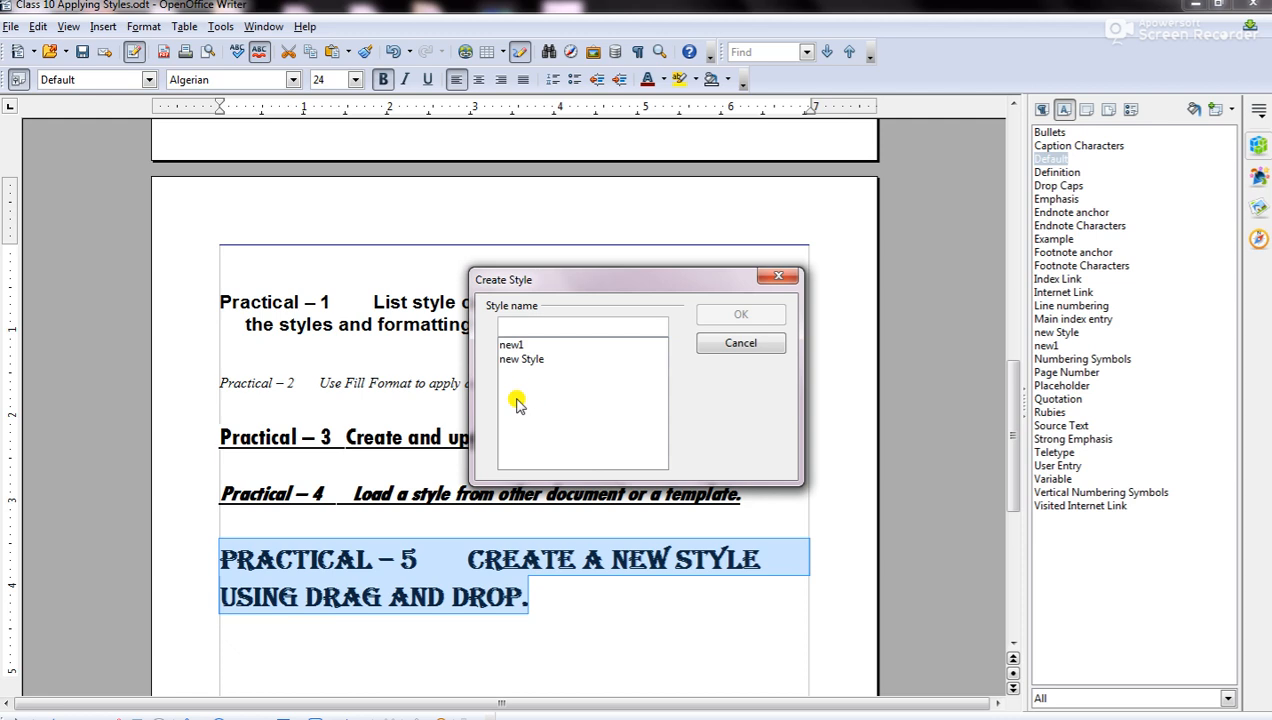
text(it)
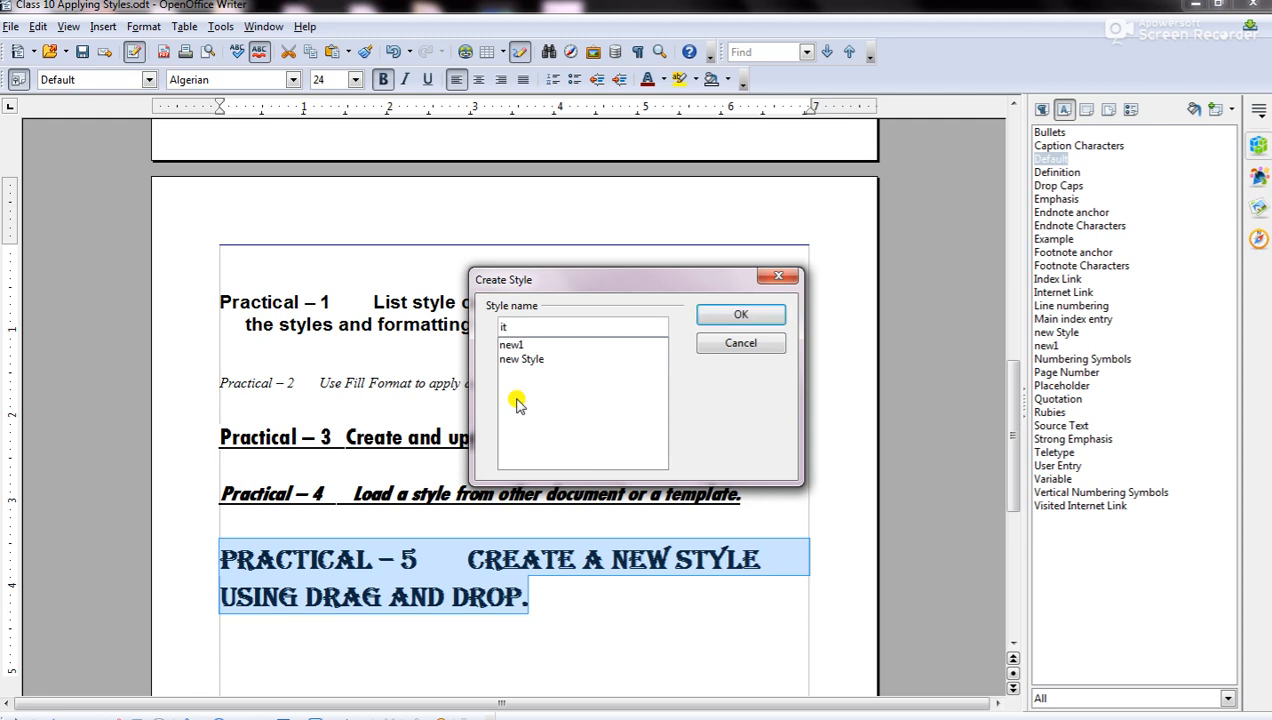
text(ismystyle)
click(733, 314)
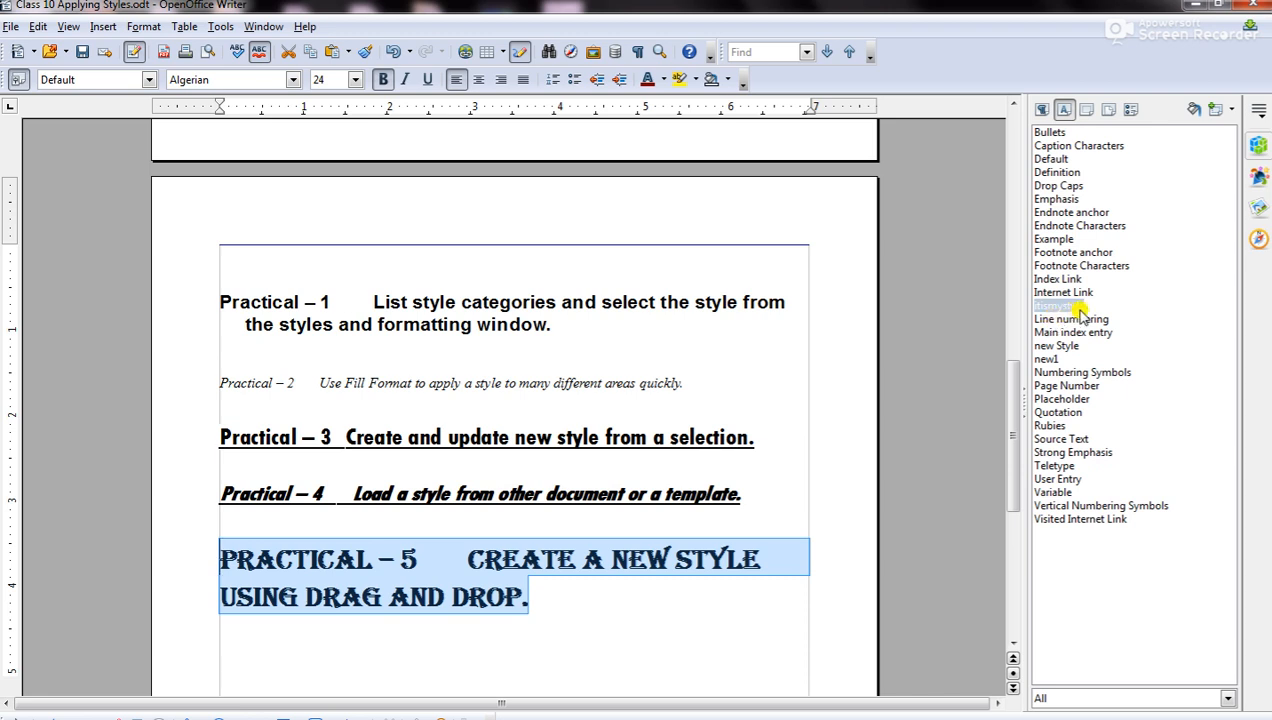
Update the "itismystyle" character style from the selected Practical – 5 text and deselect the line
click(1222, 107)
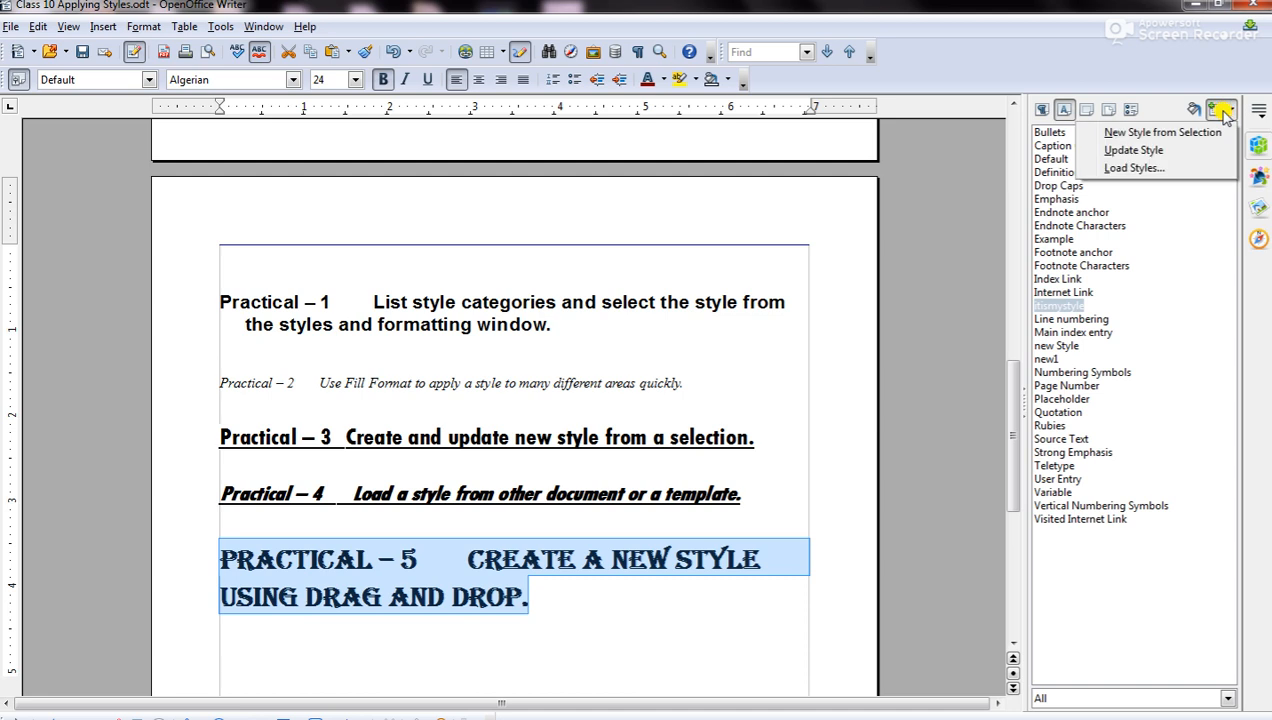
click(1165, 148)
click(1195, 374)
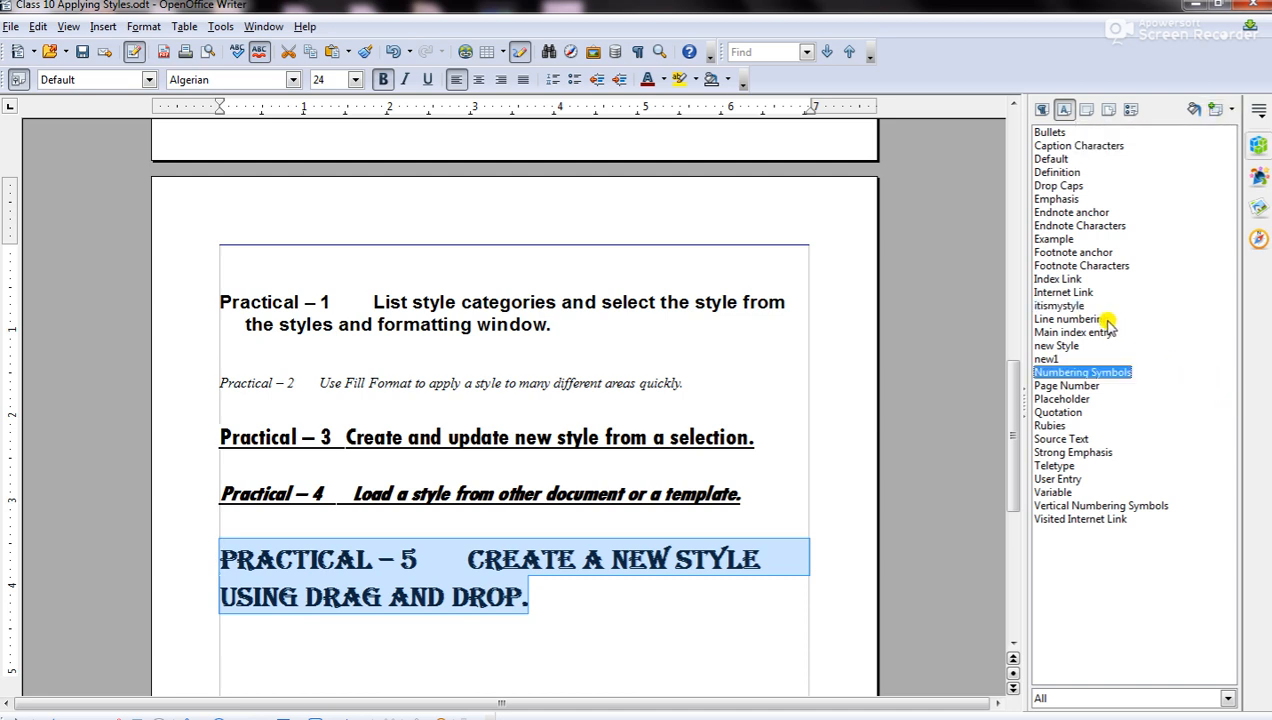
click(624, 655)
drag(1016, 432, 1001, 280)
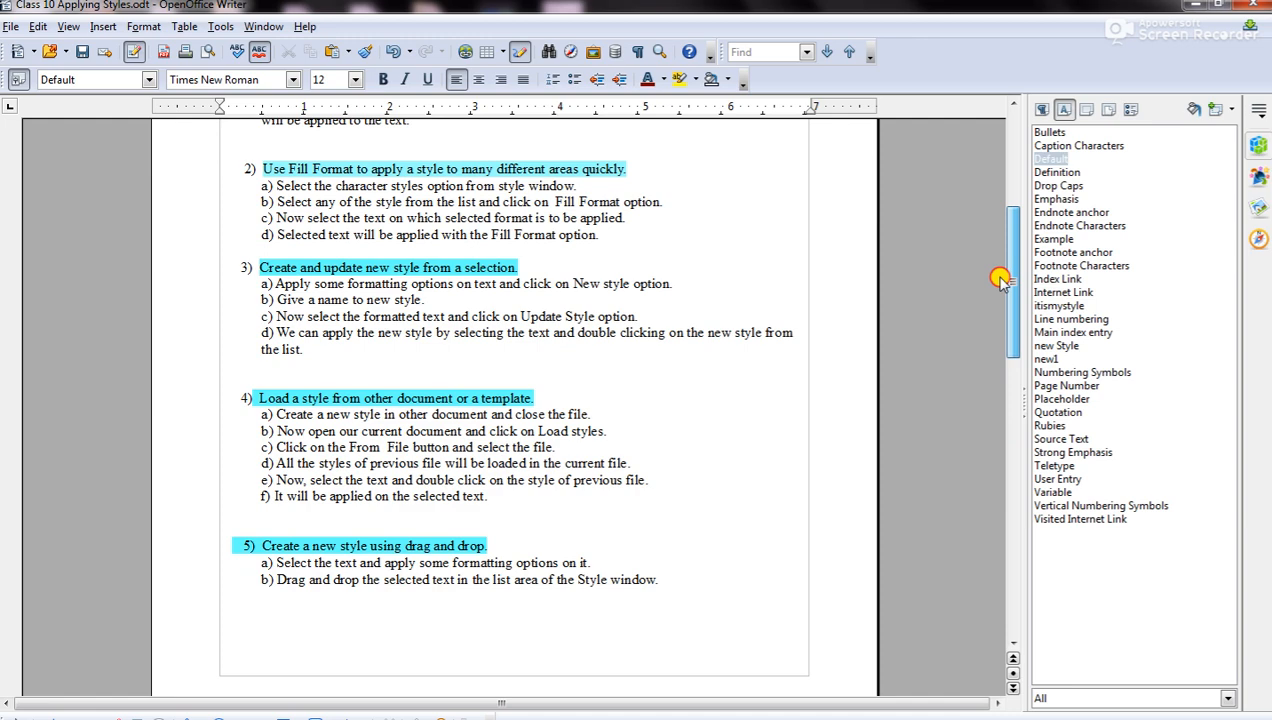
drag(1000, 280, 1016, 258)
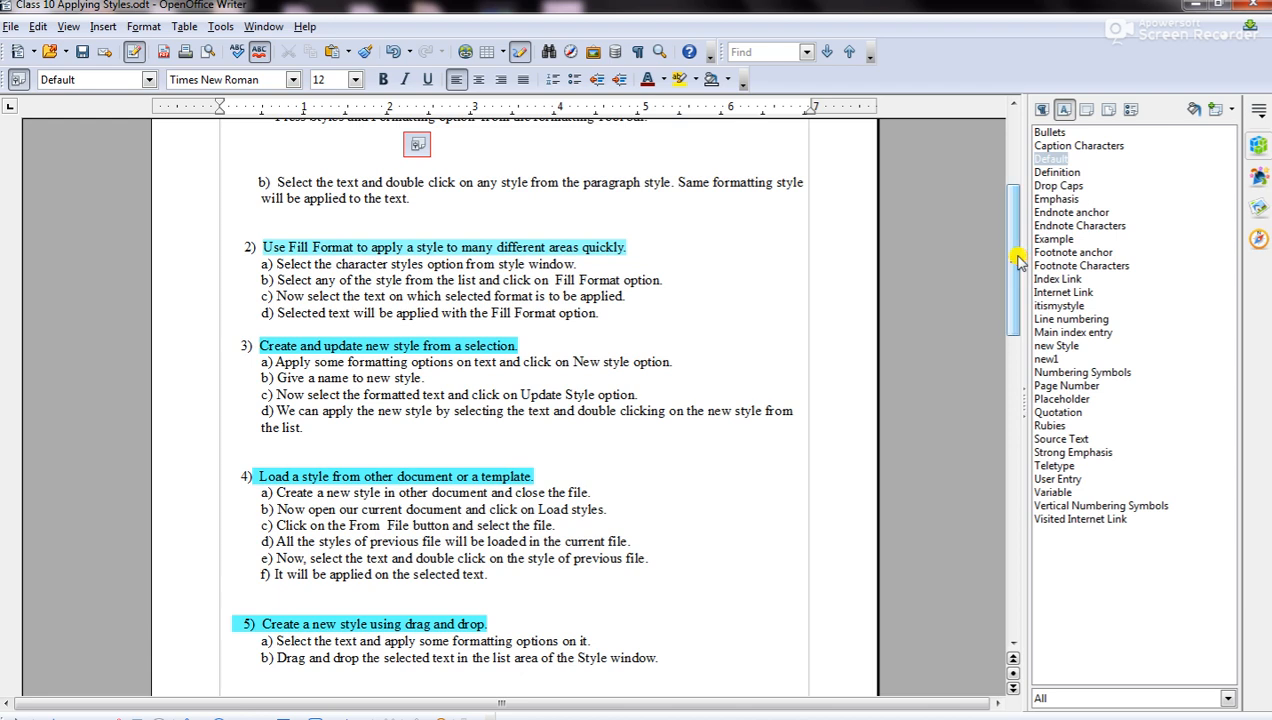